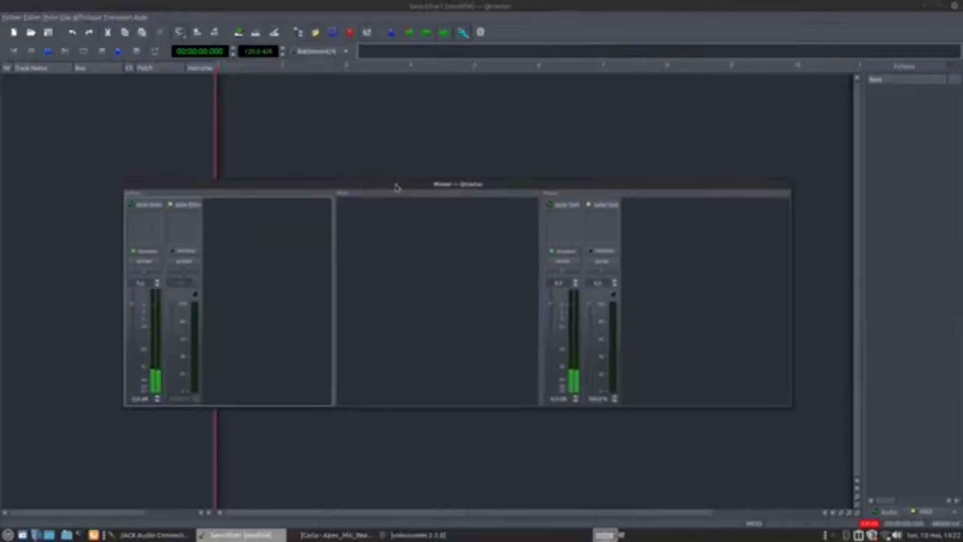
pyautogui.moveTo(448, 185); pyautogui.dragTo(475, 203)
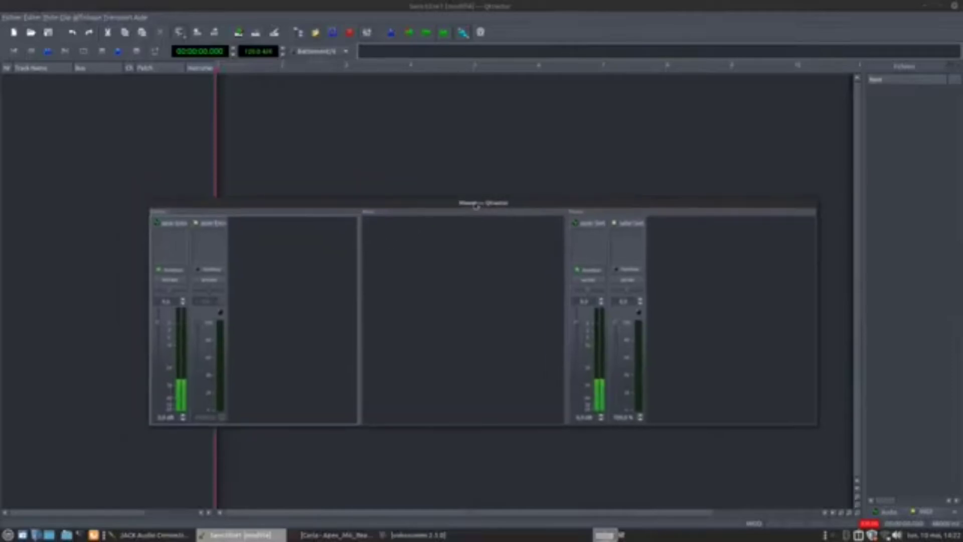
pyautogui.moveTo(327, 208); pyautogui.dragTo(376, 201)
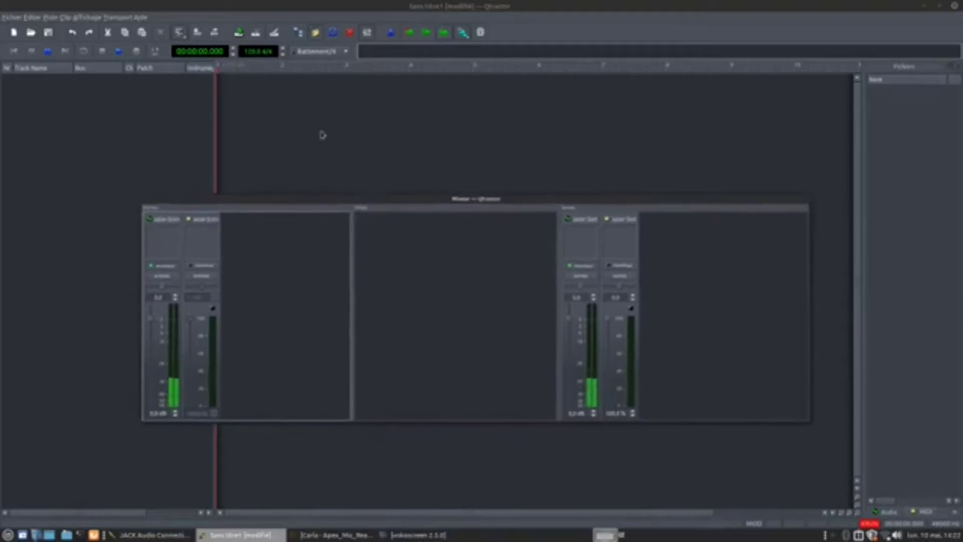
pyautogui.moveTo(318, 200); pyautogui.dragTo(329, 233)
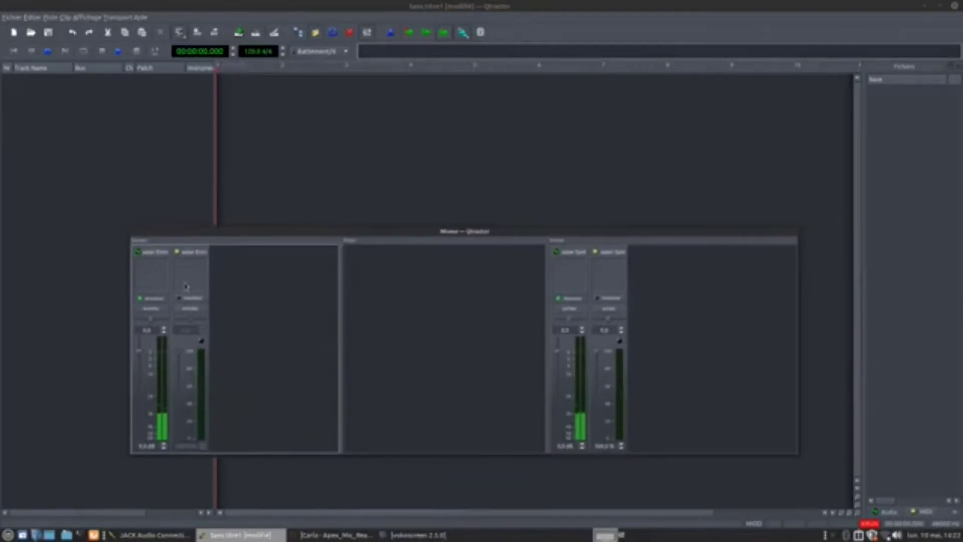
pyautogui.moveTo(220, 244); pyautogui.dragTo(262, 281)
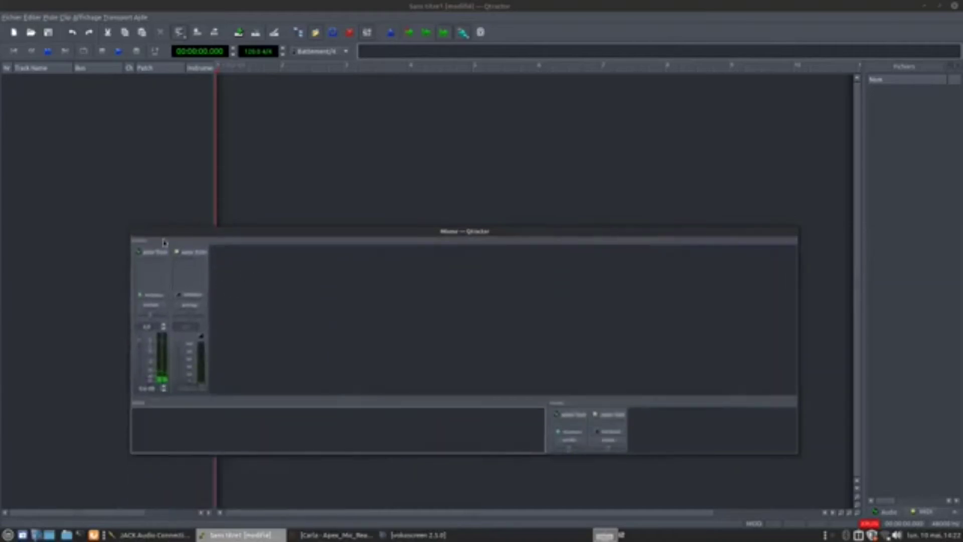
pyautogui.moveTo(165, 241); pyautogui.dragTo(151, 281)
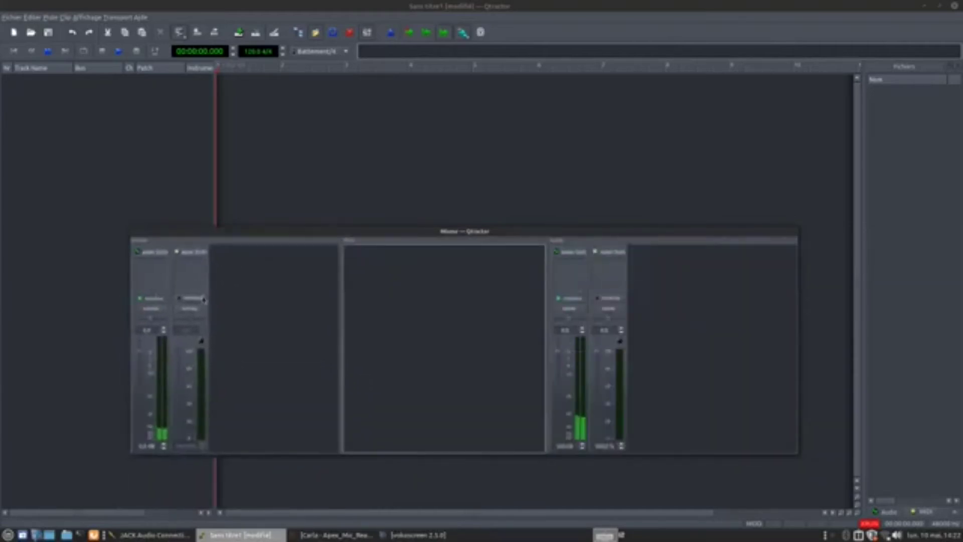
pyautogui.moveTo(443, 227); pyautogui.dragTo(454, 144)
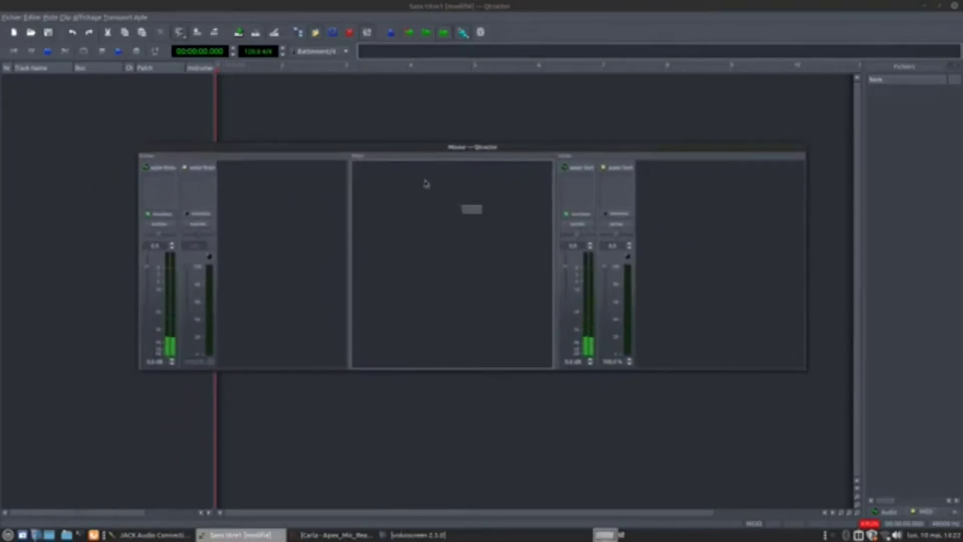
pyautogui.moveTo(317, 147); pyautogui.dragTo(271, 139)
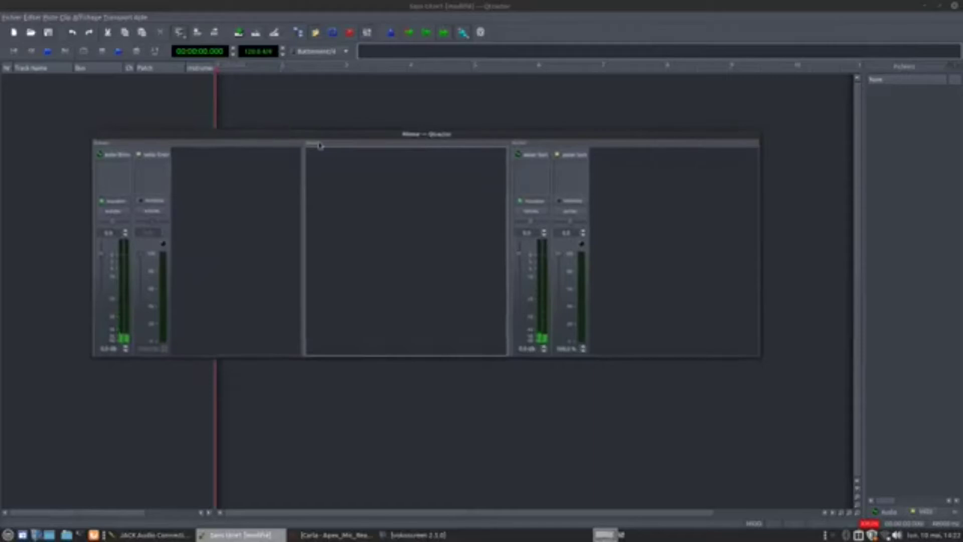
pyautogui.moveTo(335, 142); pyautogui.dragTo(378, 143)
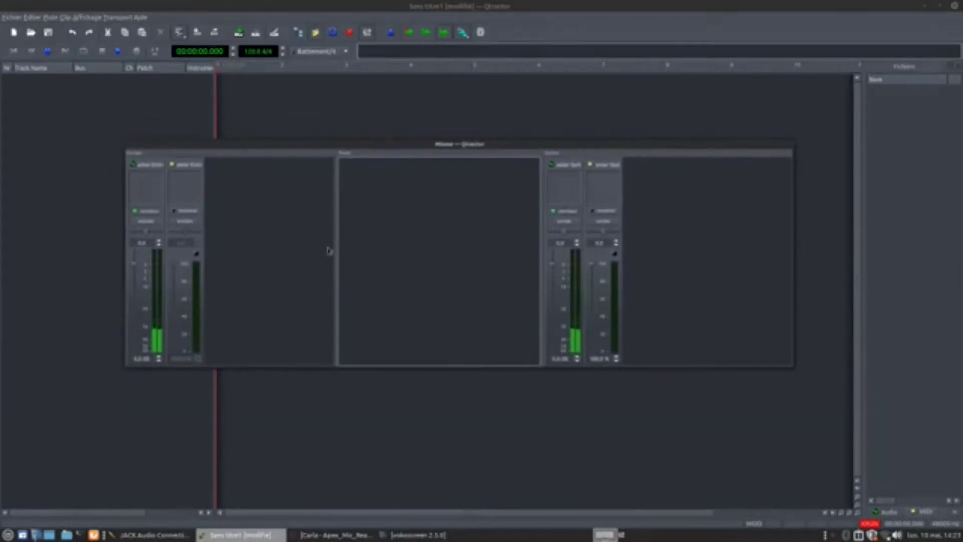
pyautogui.hotkey('alt', 'Tab')
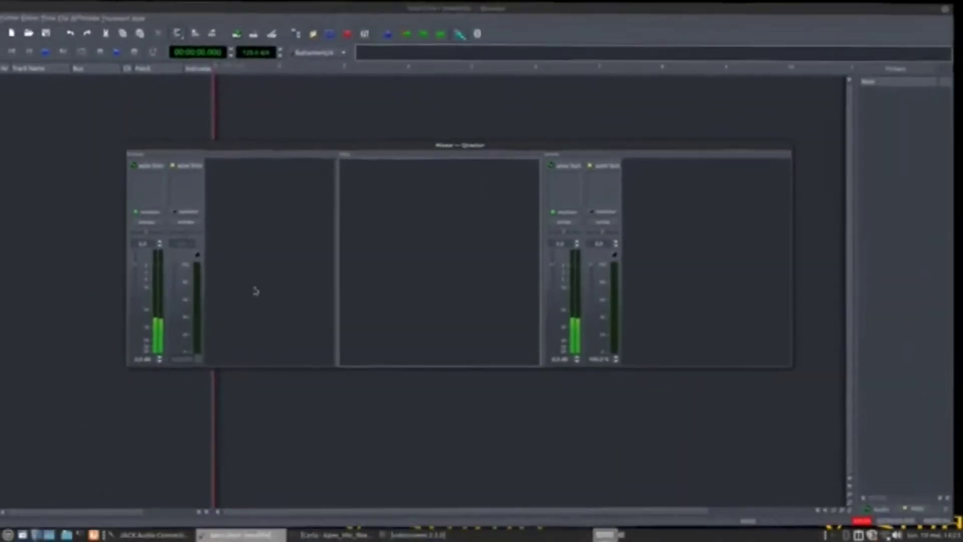
pyautogui.moveTo(373, 147); pyautogui.dragTo(365, 310)
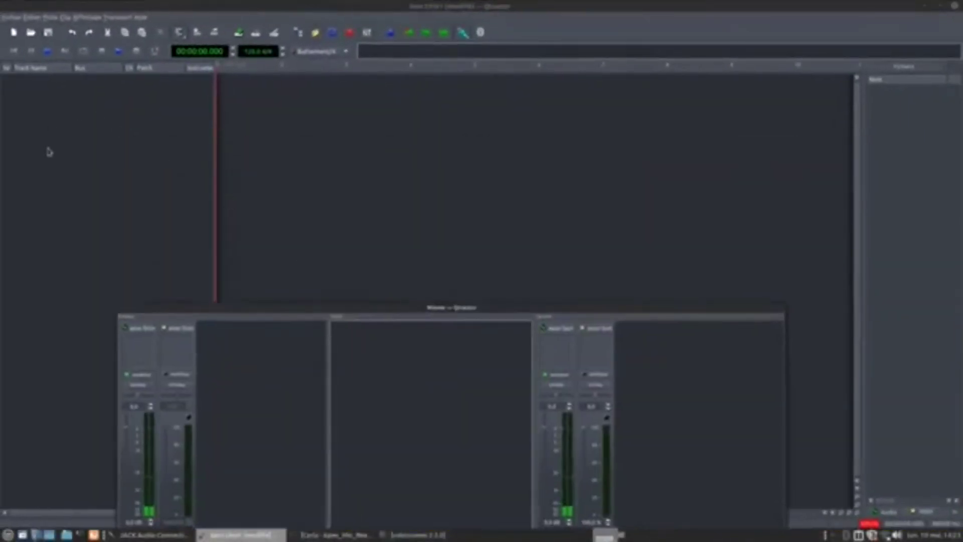
pyautogui.moveTo(510, 318); pyautogui.dragTo(496, 129)
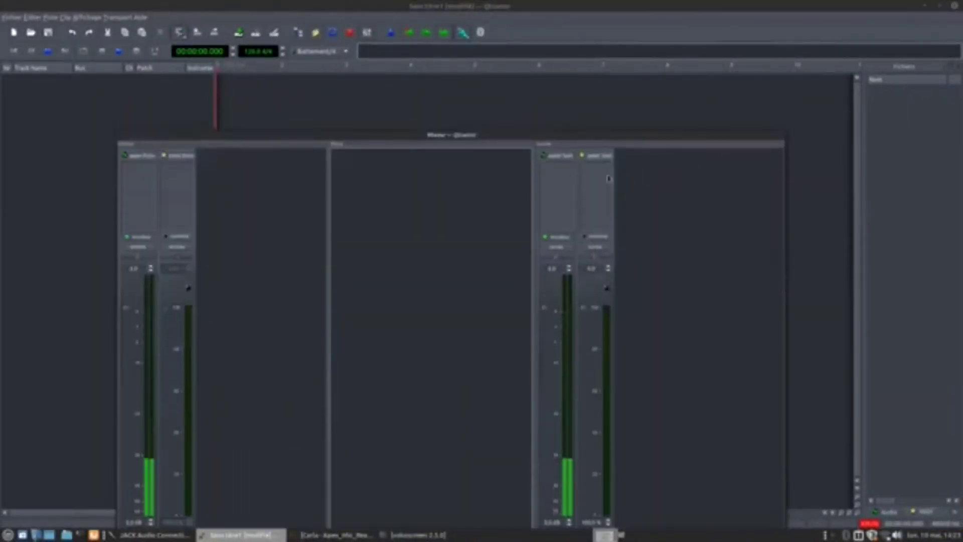
# - Hide the mixer and start a new track, naming it Voice and setting its type to Audio
pyautogui.click(367, 32)
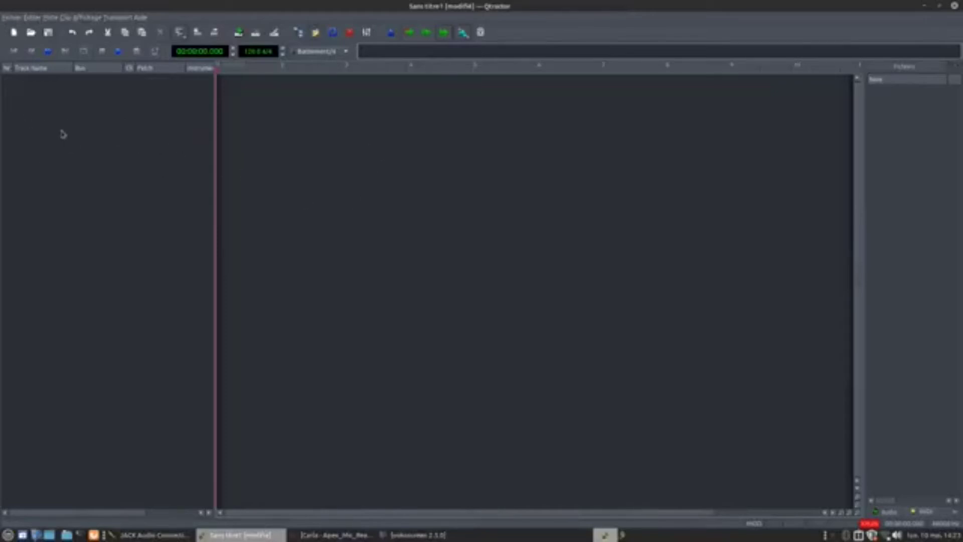
pyautogui.rightClick(31, 118)
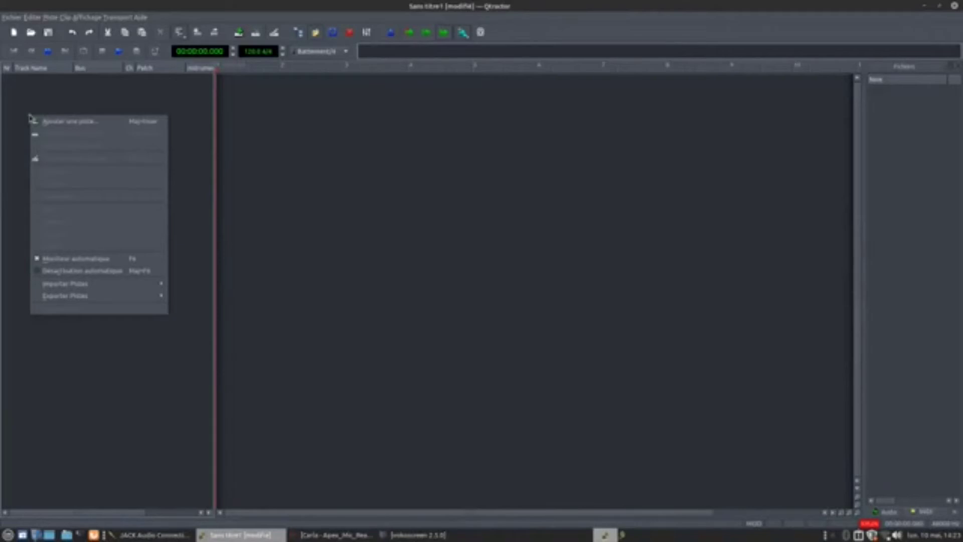
pyautogui.click(45, 123)
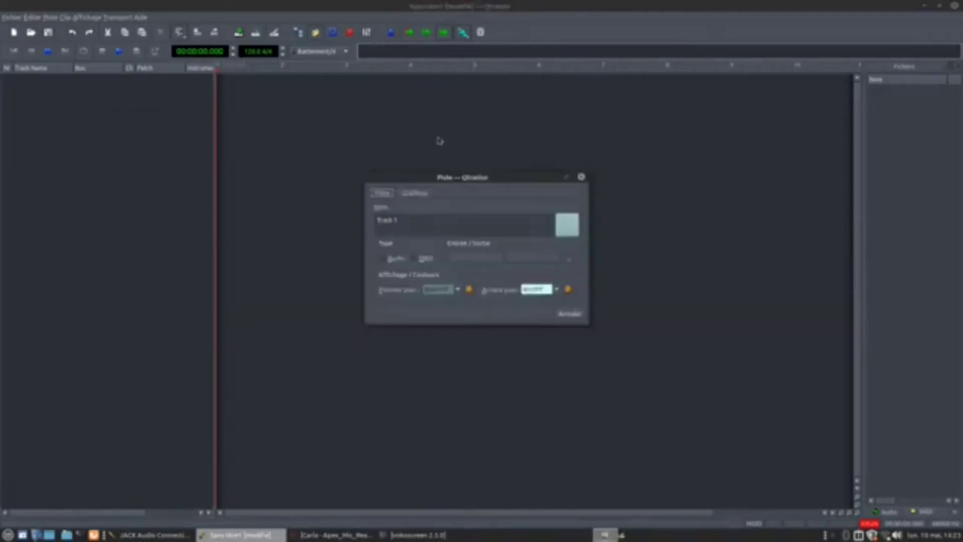
pyautogui.moveTo(463, 180); pyautogui.dragTo(426, 144)
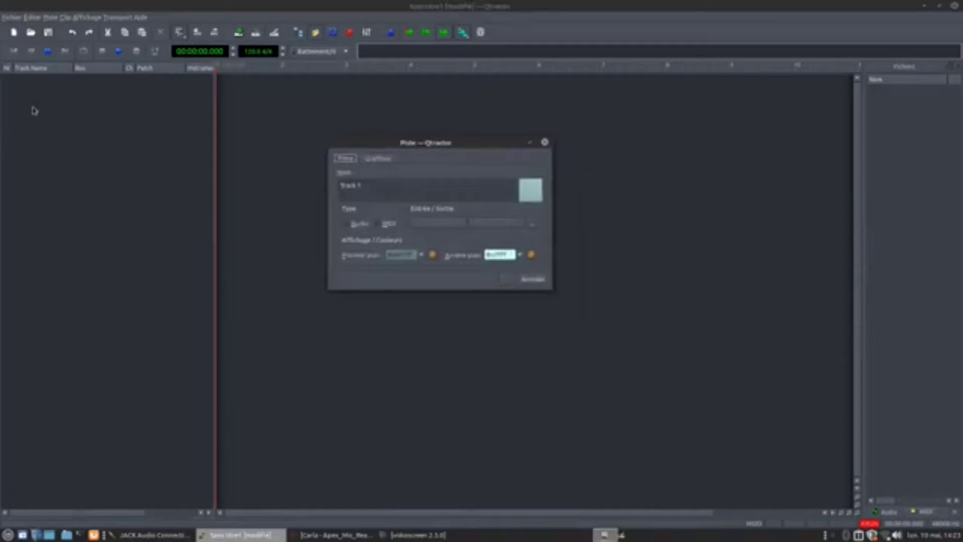
pyautogui.moveTo(420, 146); pyautogui.dragTo(442, 154)
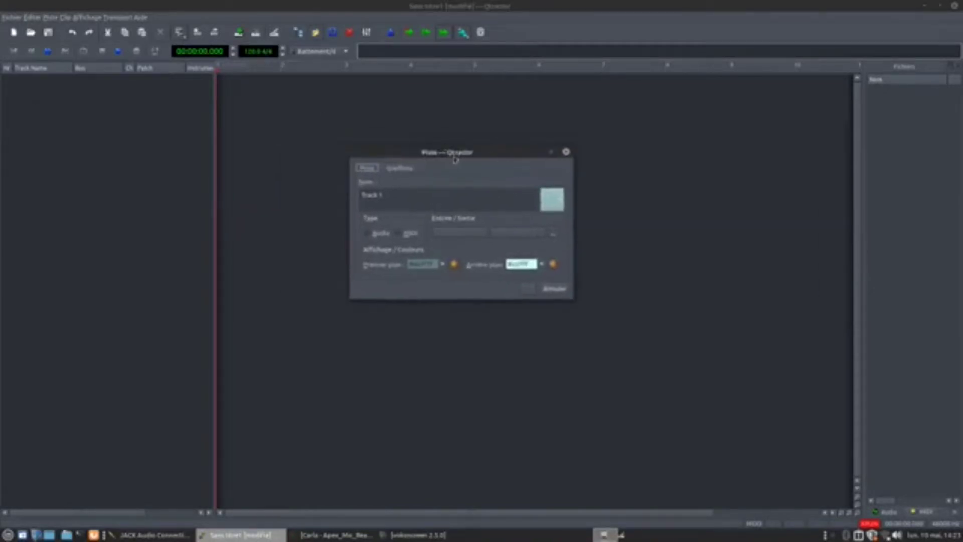
pyautogui.moveTo(423, 209); pyautogui.dragTo(358, 197)
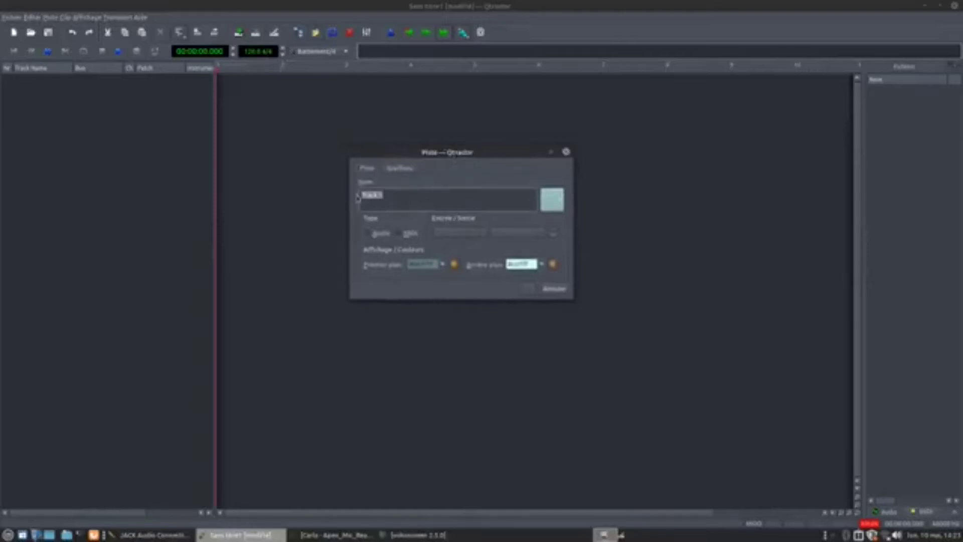
pyautogui.write('Voice')
pyautogui.click(374, 235)
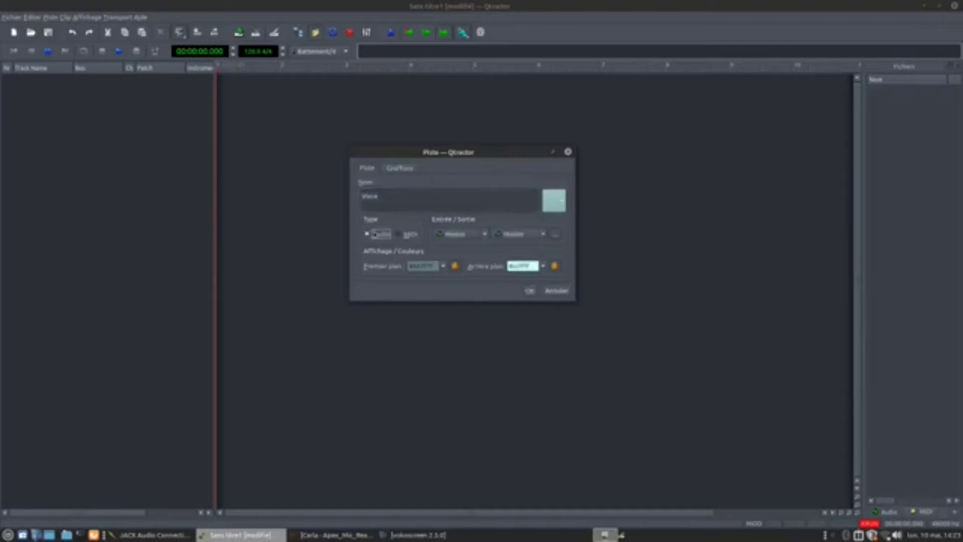
# - Create an additional audio bus named Voice from the track's bus settings, based on the Master audio bus
pyautogui.click(555, 237)
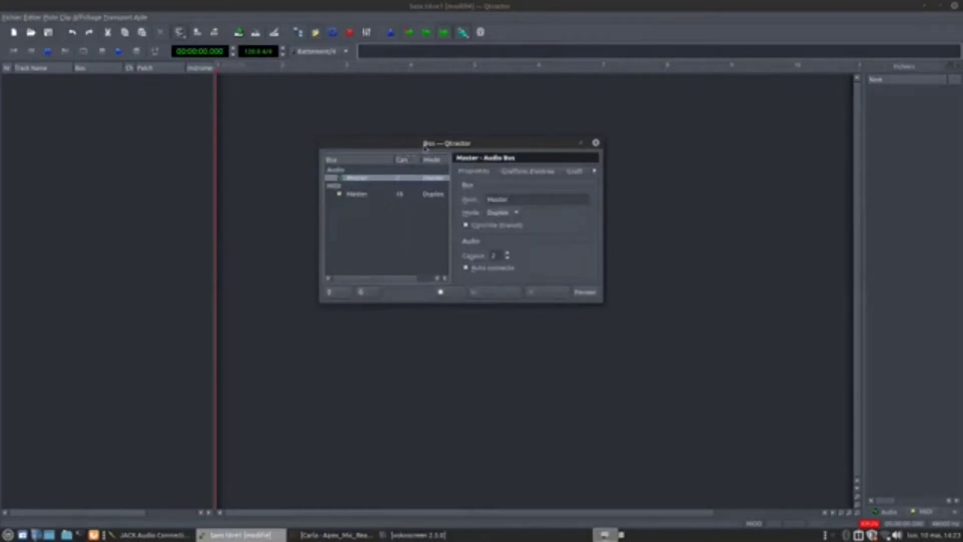
pyautogui.moveTo(424, 145); pyautogui.dragTo(415, 188)
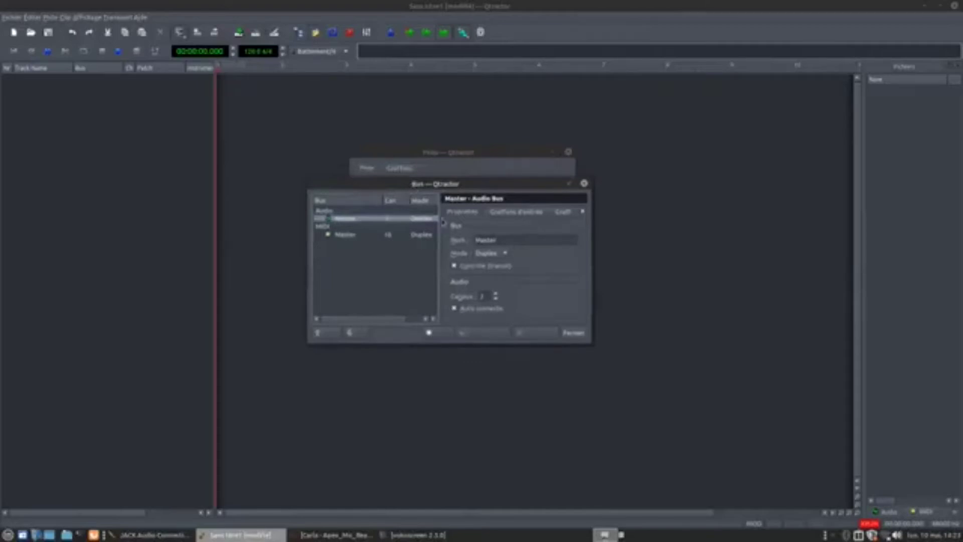
pyautogui.moveTo(436, 184); pyautogui.dragTo(311, 196)
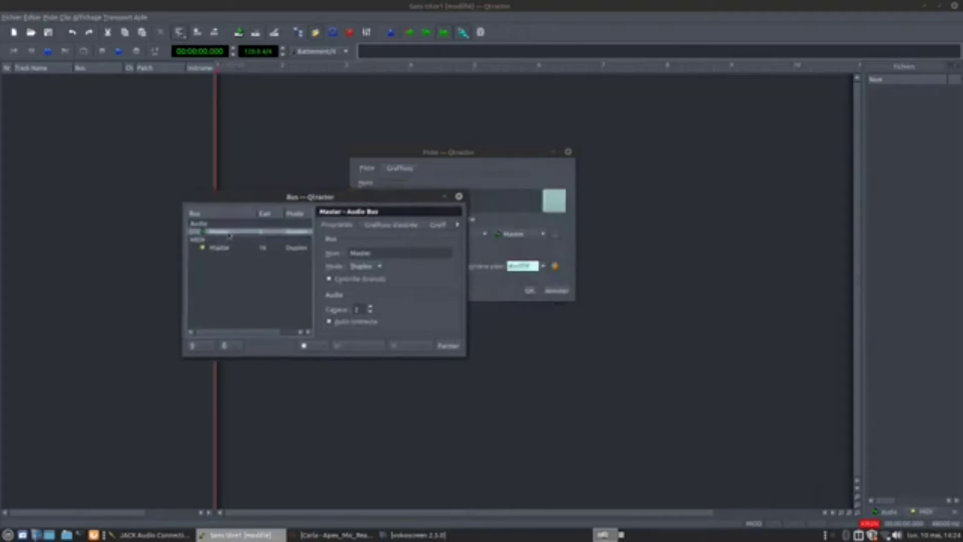
pyautogui.moveTo(354, 198); pyautogui.dragTo(378, 233)
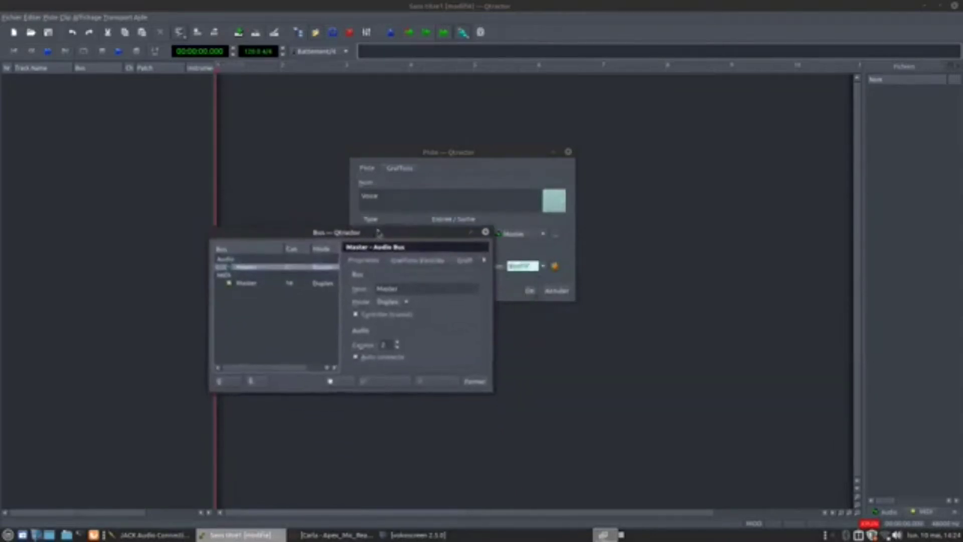
pyautogui.click(425, 289)
pyautogui.moveTo(425, 289); pyautogui.dragTo(372, 285)
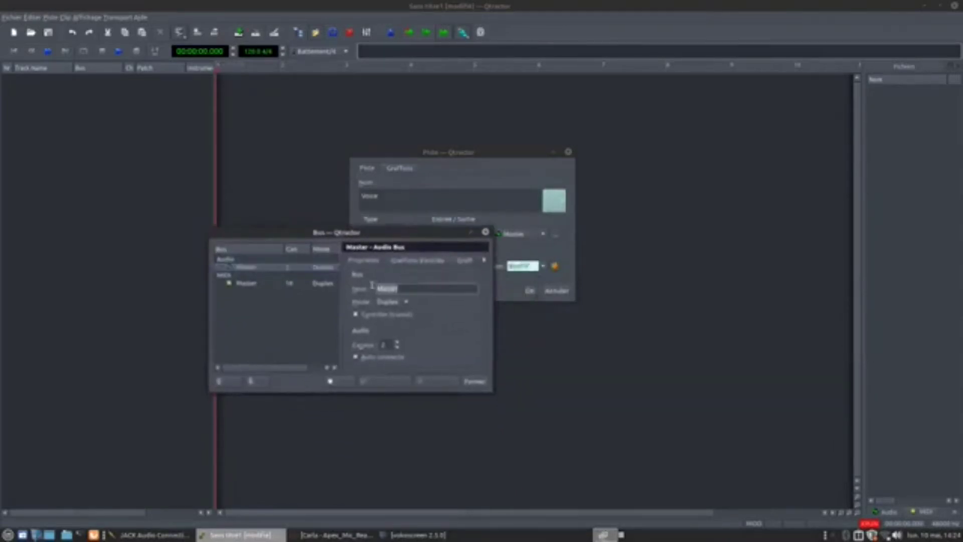
pyautogui.write('Gu')
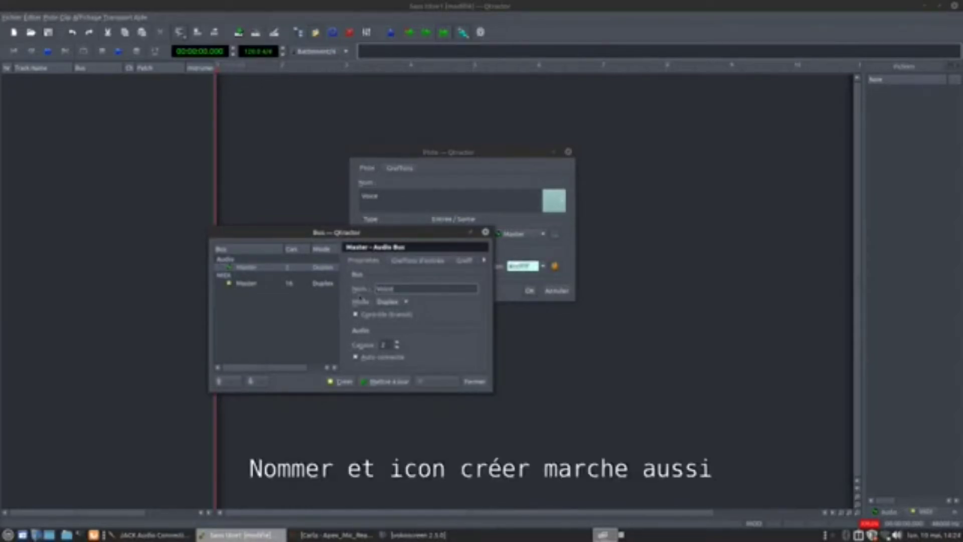
pyautogui.rightClick(240, 320)
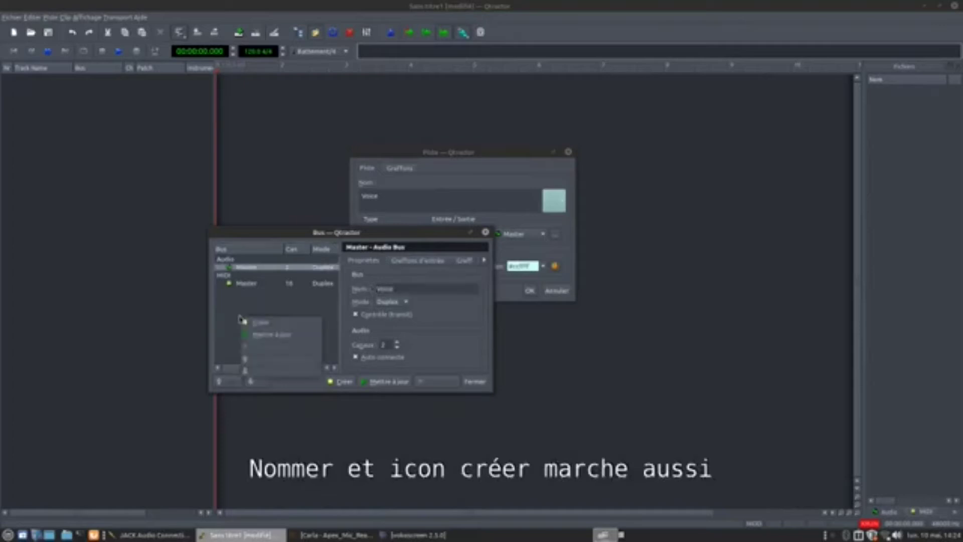
pyautogui.click(245, 322)
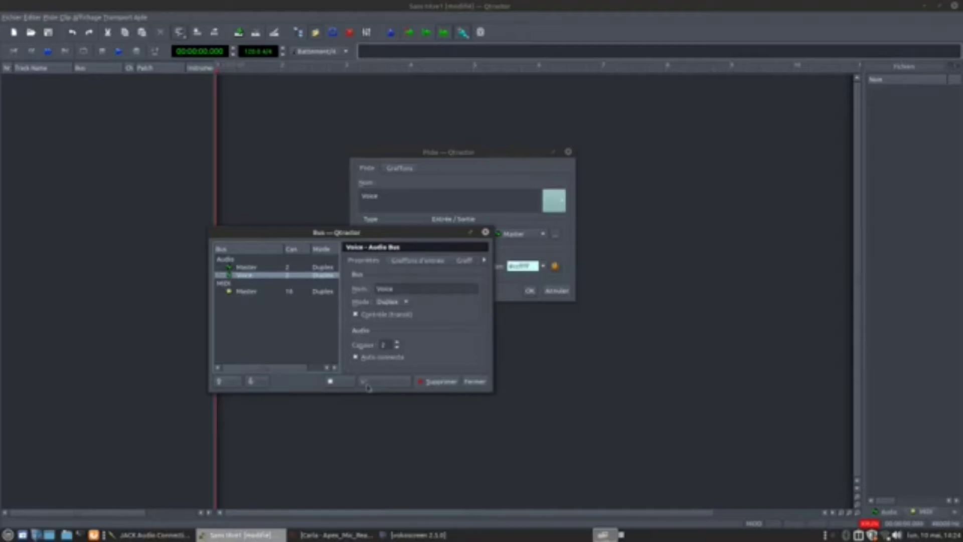
pyautogui.click(476, 382)
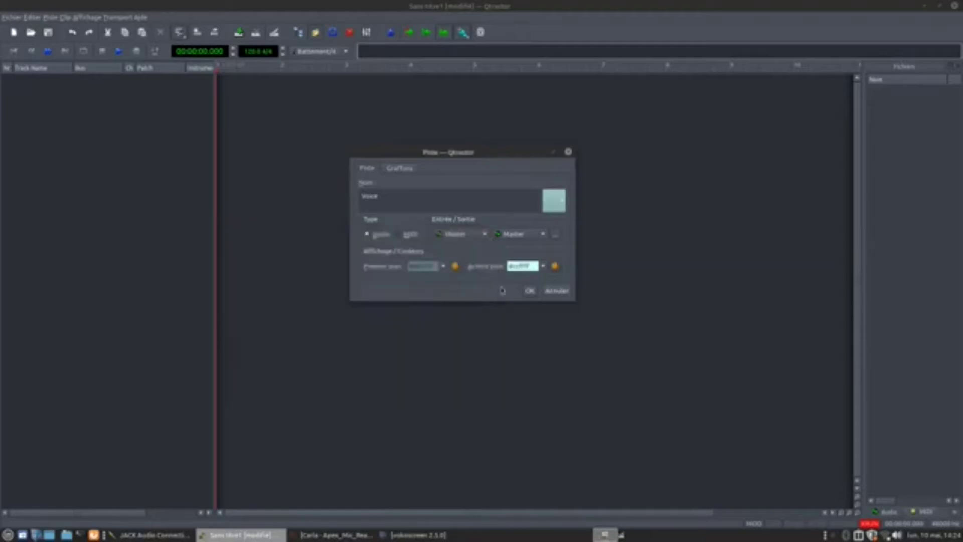
# - Add the Voice track with Master as its input and output, and show the mixer
pyautogui.moveTo(471, 157); pyautogui.dragTo(423, 167)
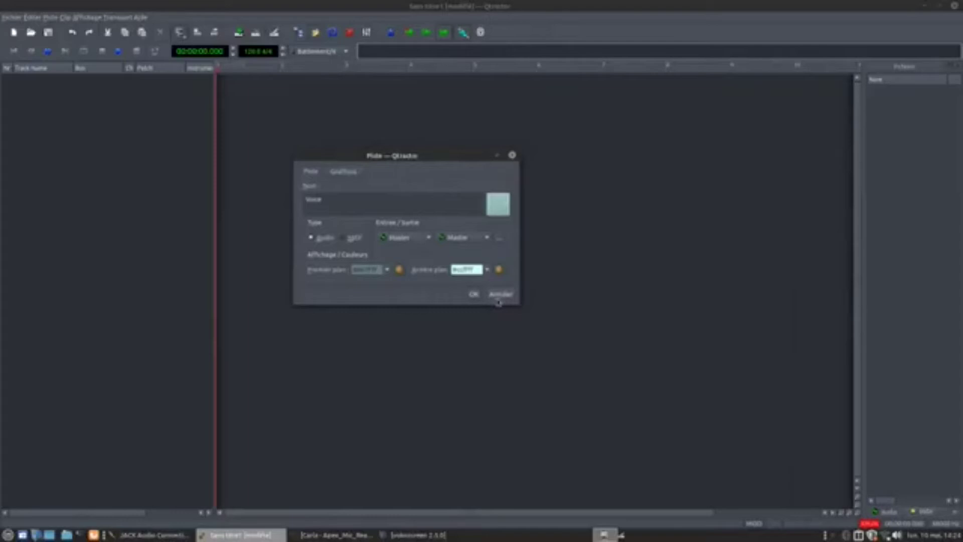
pyautogui.click(475, 295)
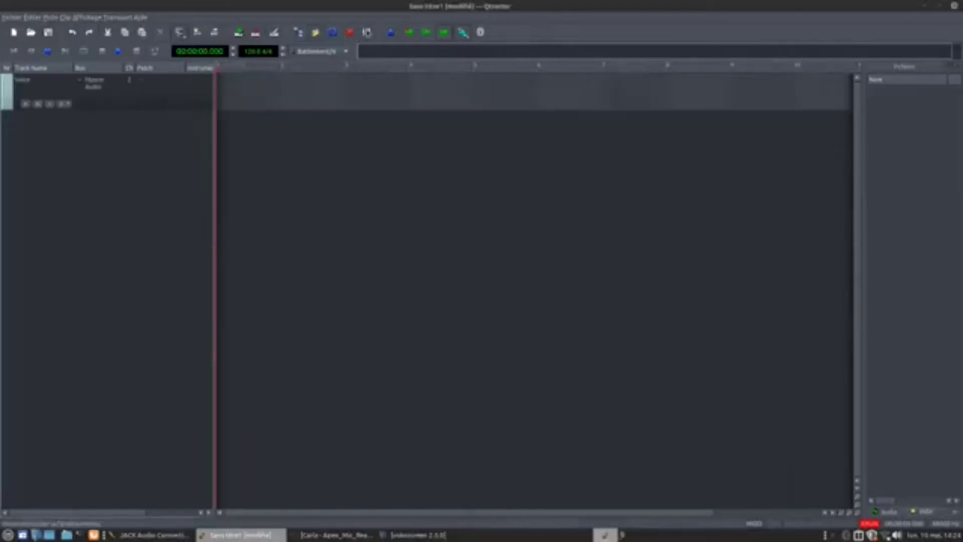
pyautogui.click(368, 32)
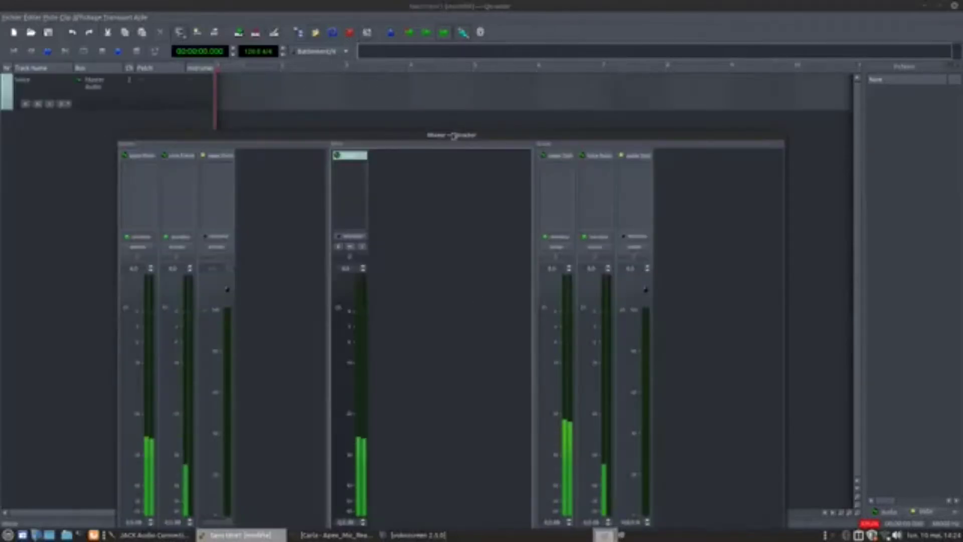
pyautogui.moveTo(452, 132); pyautogui.dragTo(442, 76)
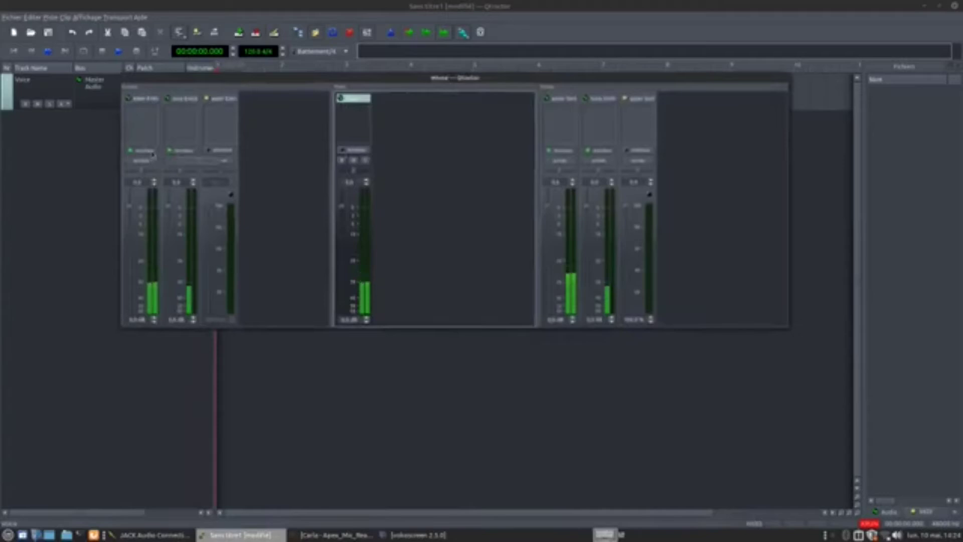
# - Turn off monitoring on the Voice and Master audio input buses in the mixer
pyautogui.click(170, 150)
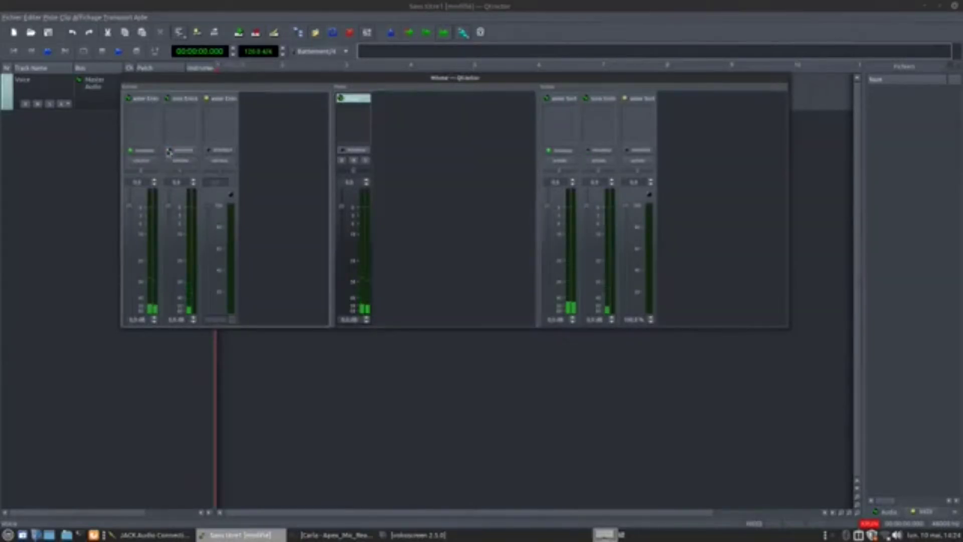
pyautogui.moveTo(249, 88); pyautogui.dragTo(301, 145)
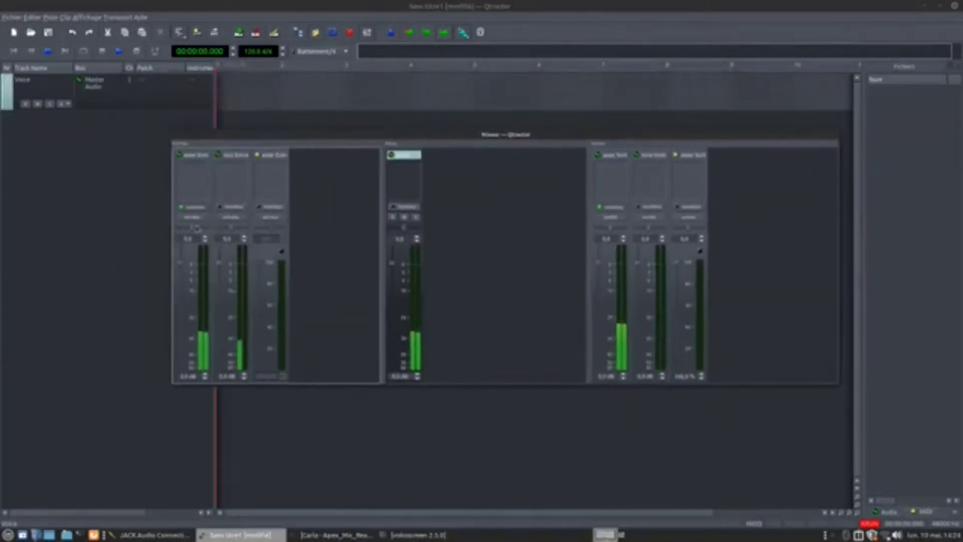
pyautogui.click(181, 207)
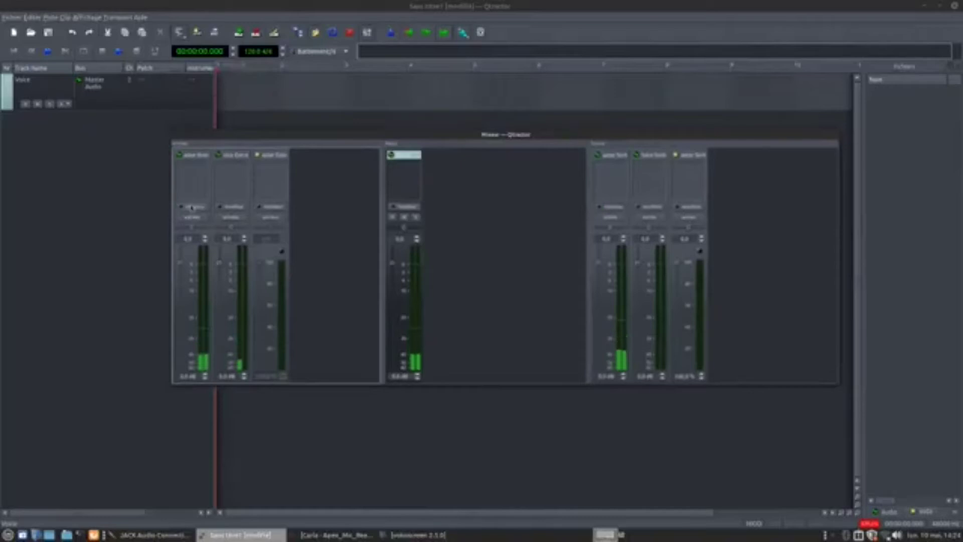
pyautogui.moveTo(342, 144); pyautogui.dragTo(339, 162)
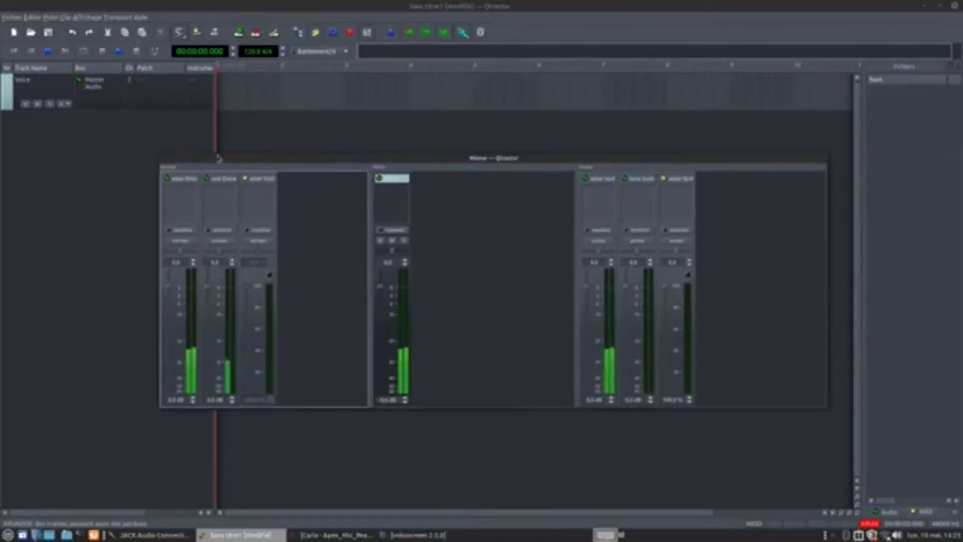
pyautogui.moveTo(244, 162); pyautogui.dragTo(162, 136)
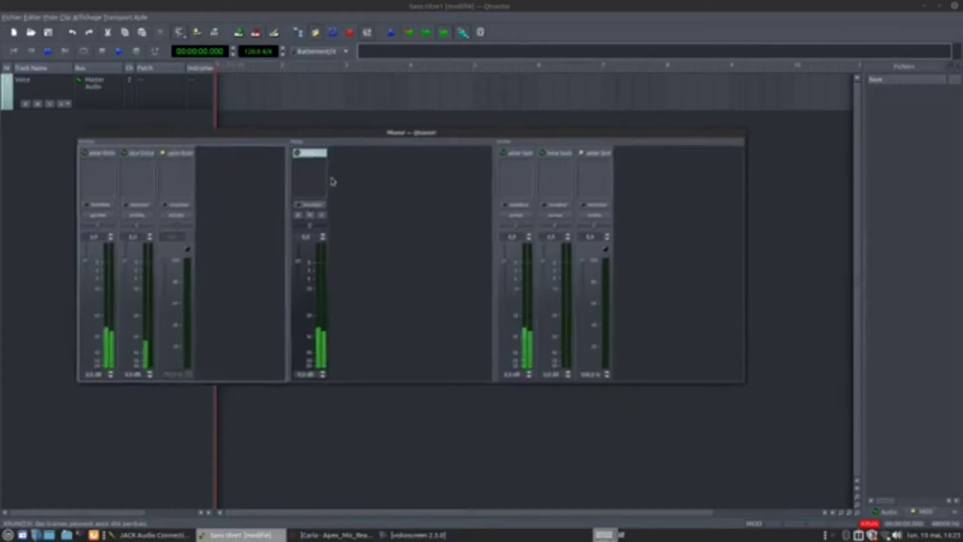
pyautogui.moveTo(337, 144); pyautogui.dragTo(385, 154)
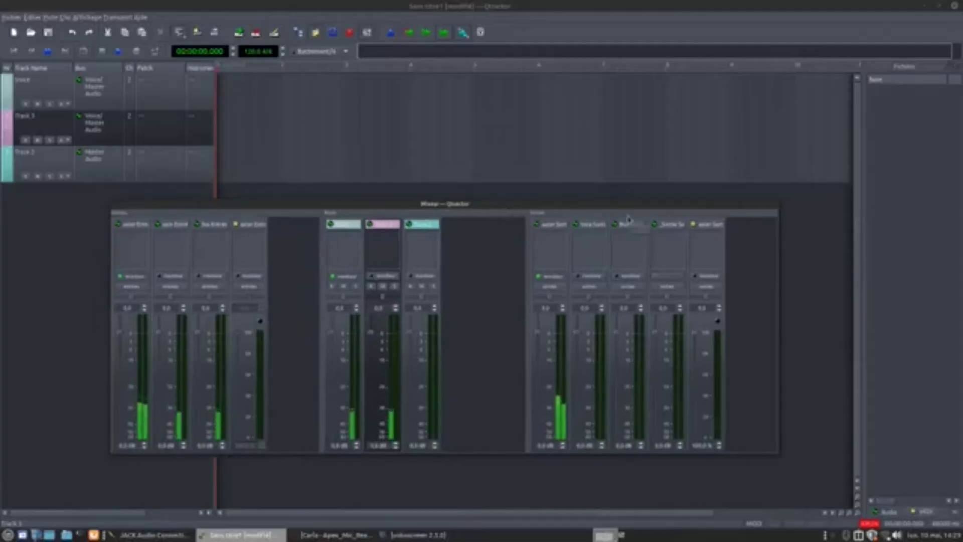
# - Detach the mixer's outputs and inputs panels and dock them side by side above the tracks panel
pyautogui.moveTo(507, 204); pyautogui.dragTo(468, 231)
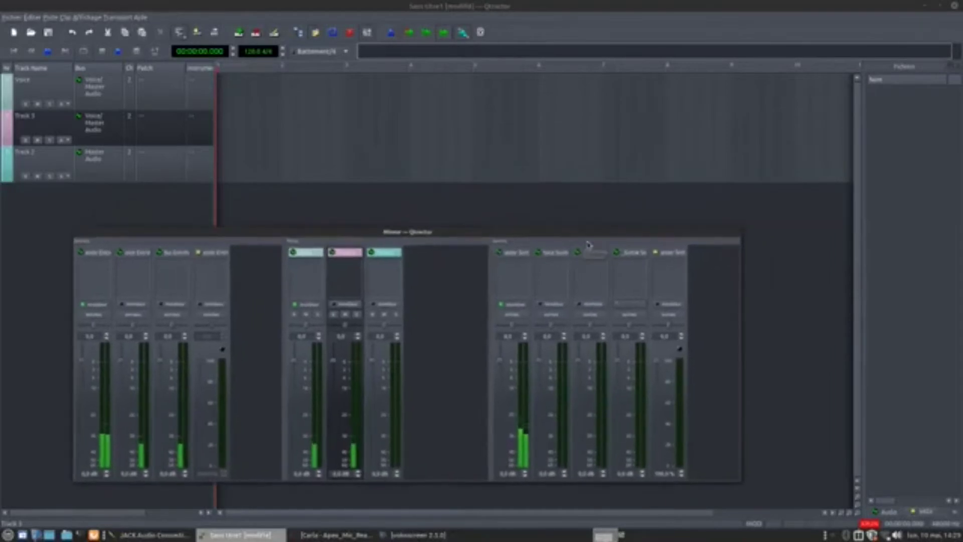
pyautogui.moveTo(587, 242); pyautogui.dragTo(676, 101)
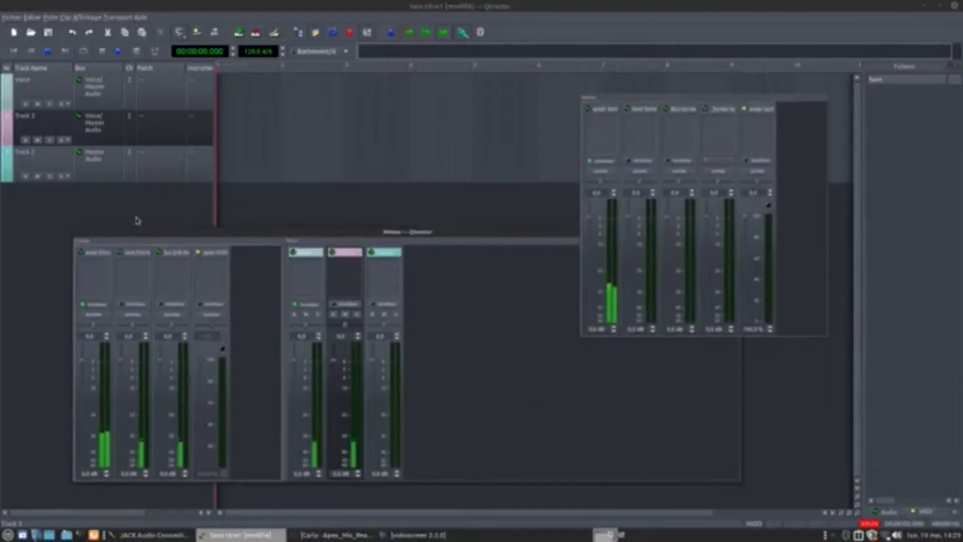
pyautogui.moveTo(146, 239)
pyautogui.mouseDown()
pyautogui.moveTo(77, 92)
pyautogui.moveTo(235, 84)
pyautogui.moveTo(138, 193)
pyautogui.moveTo(143, 245)
pyautogui.mouseUp()
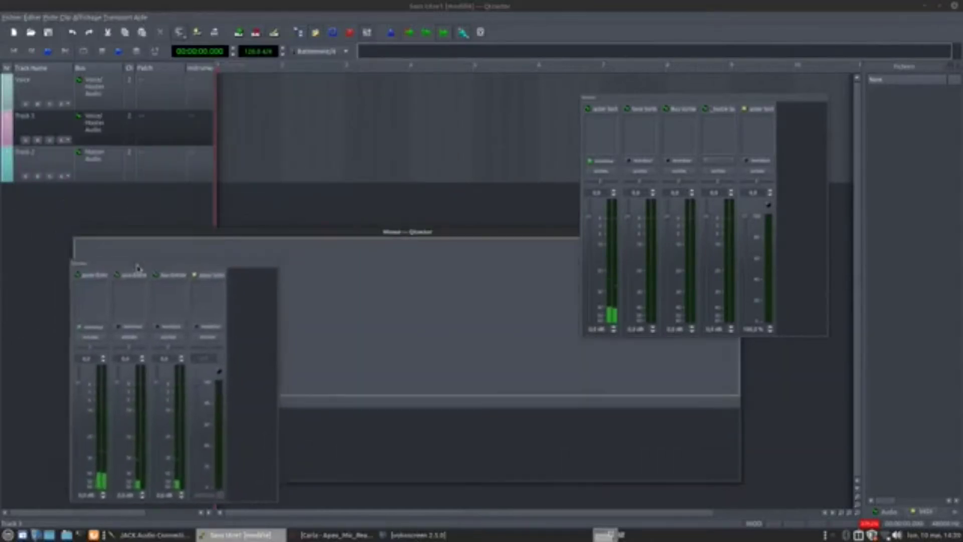
pyautogui.moveTo(684, 100); pyautogui.dragTo(754, 256)
pyautogui.moveTo(826, 256); pyautogui.dragTo(647, 277)
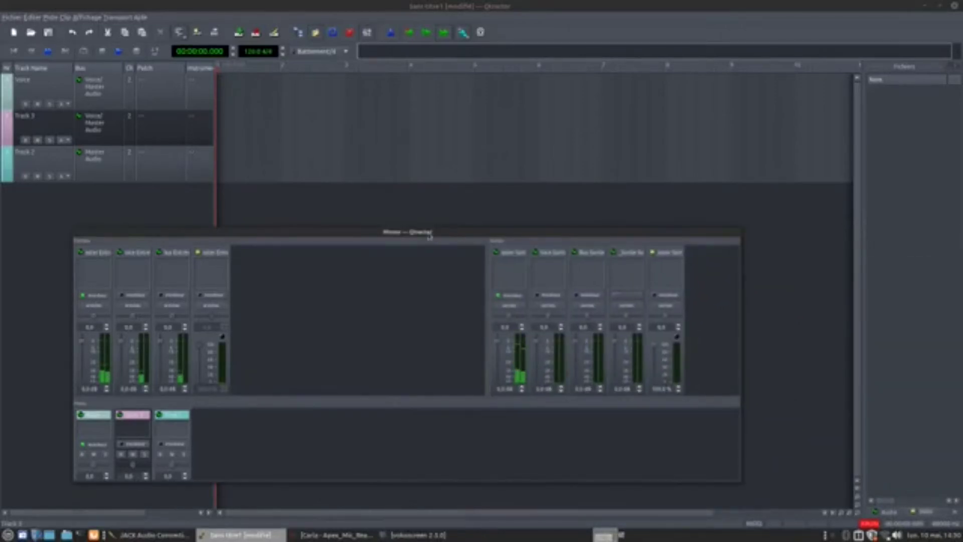
# - Make the mixer window taller and enlarge the row holding the inputs and outputs panels
pyautogui.moveTo(270, 232); pyautogui.dragTo(325, 45)
pyautogui.moveTo(333, 295); pyautogui.dragTo(320, 441)
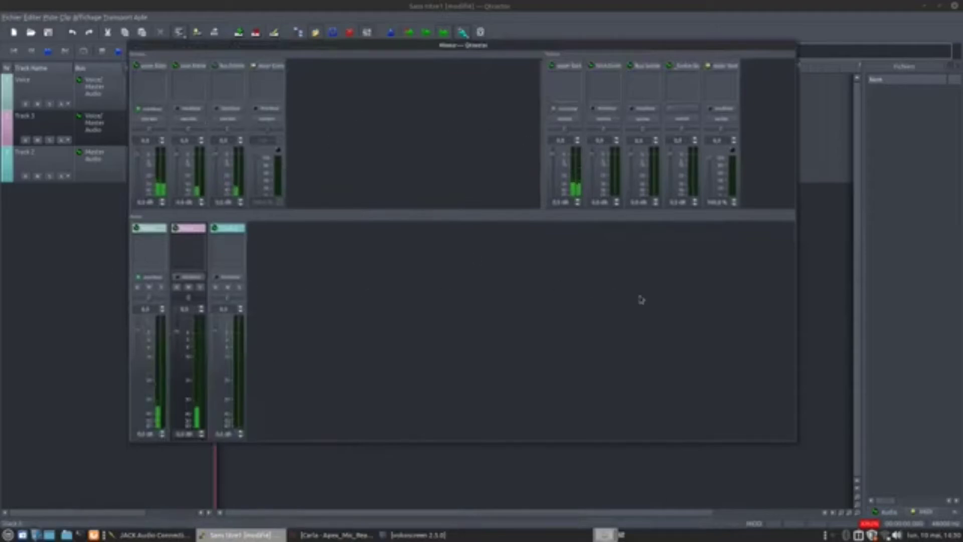
pyautogui.moveTo(496, 45); pyautogui.dragTo(476, 100)
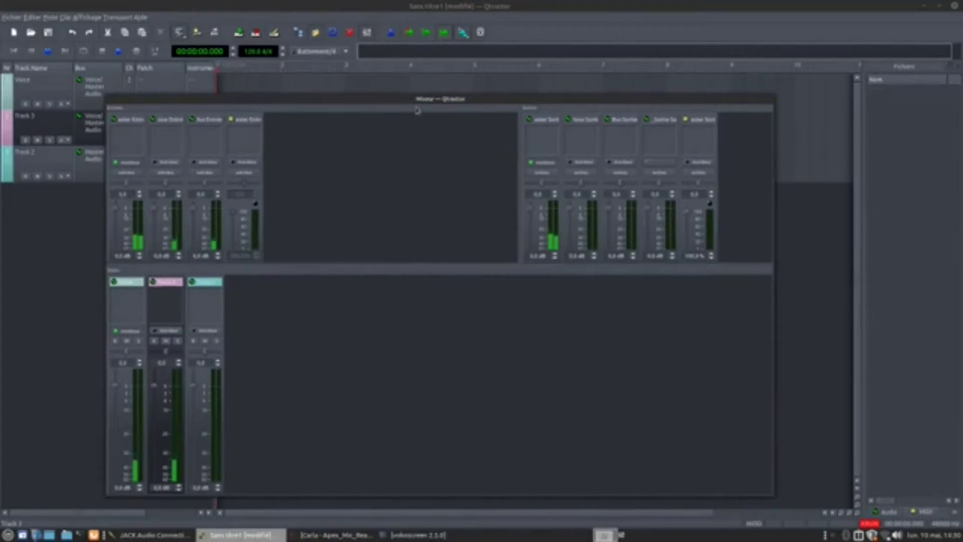
pyautogui.moveTo(435, 100); pyautogui.dragTo(452, 129)
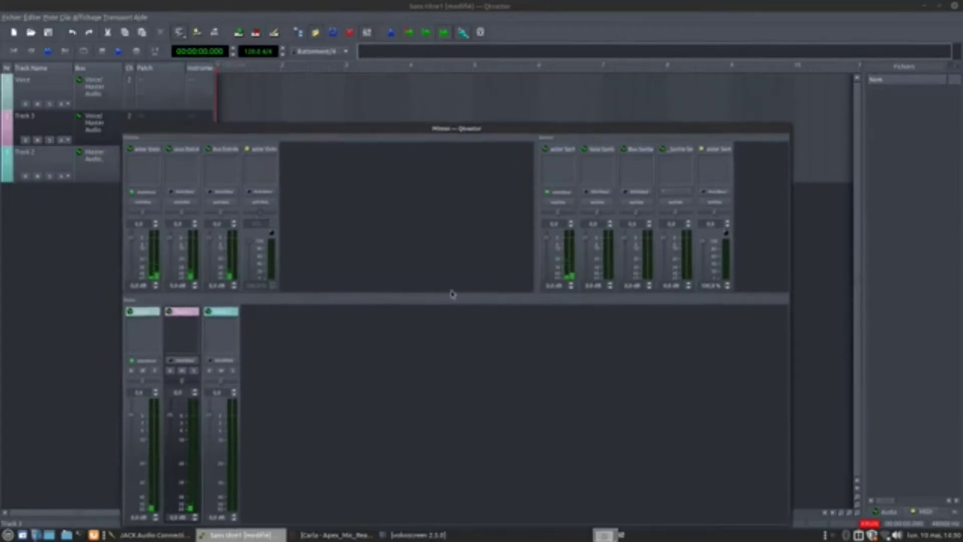
pyautogui.moveTo(450, 294); pyautogui.dragTo(371, 343)
pyautogui.moveTo(436, 129); pyautogui.dragTo(449, 67)
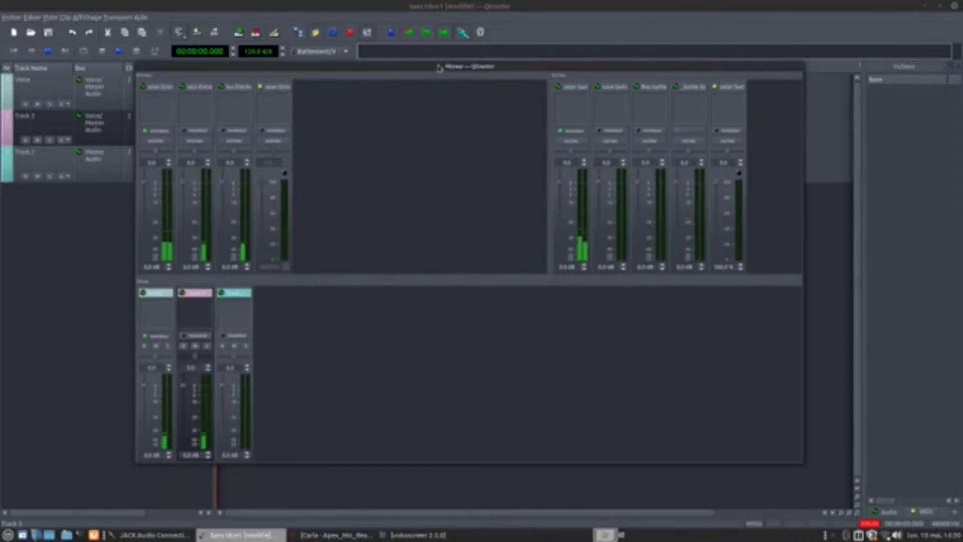
# - Close the mixer and increase the height of the Voice track
pyautogui.rightClick(439, 68)
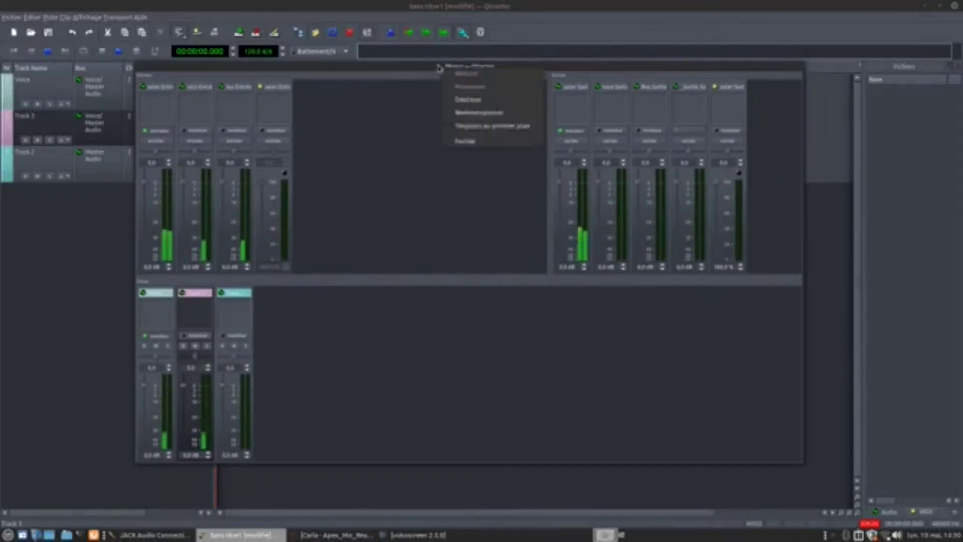
pyautogui.click(485, 143)
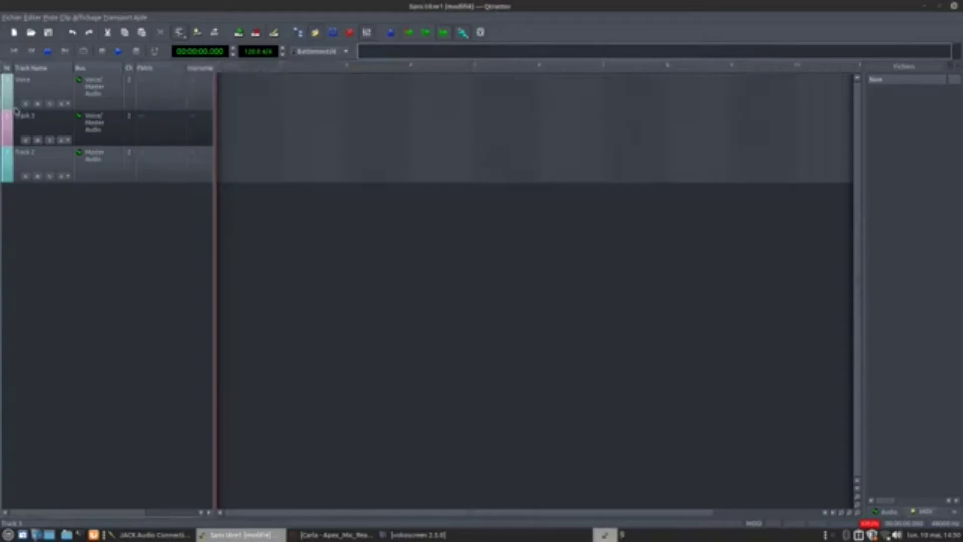
pyautogui.moveTo(9, 110); pyautogui.dragTo(9, 148)
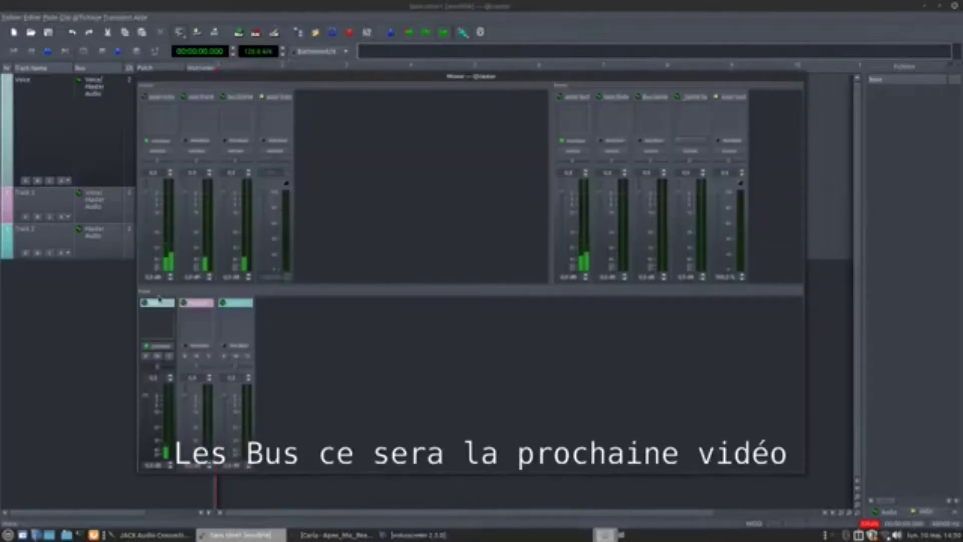
# - Rearrange the mixer so the inputs, tracks and outputs panels sit side by side in a single row
pyautogui.click(189, 304)
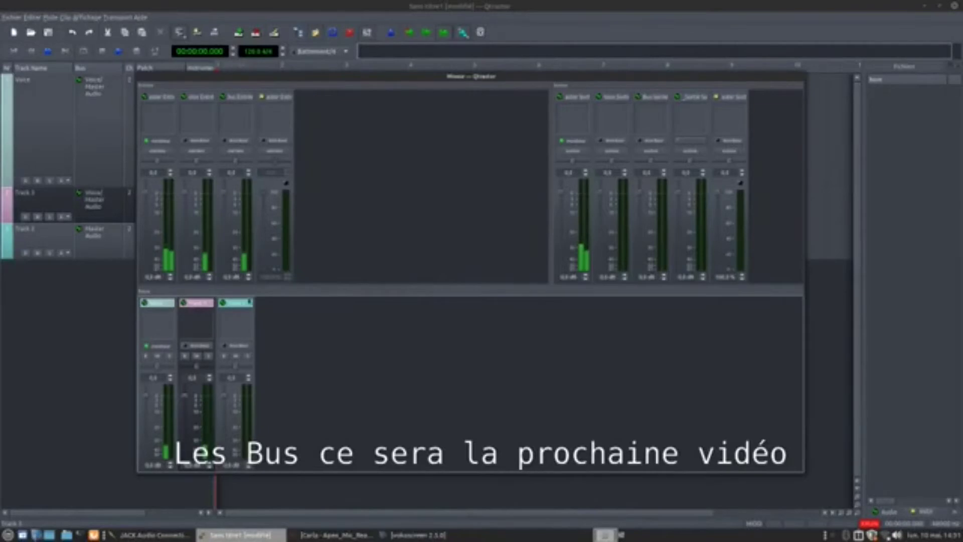
pyautogui.moveTo(210, 90); pyautogui.dragTo(146, 296)
pyautogui.moveTo(218, 89); pyautogui.dragTo(803, 101)
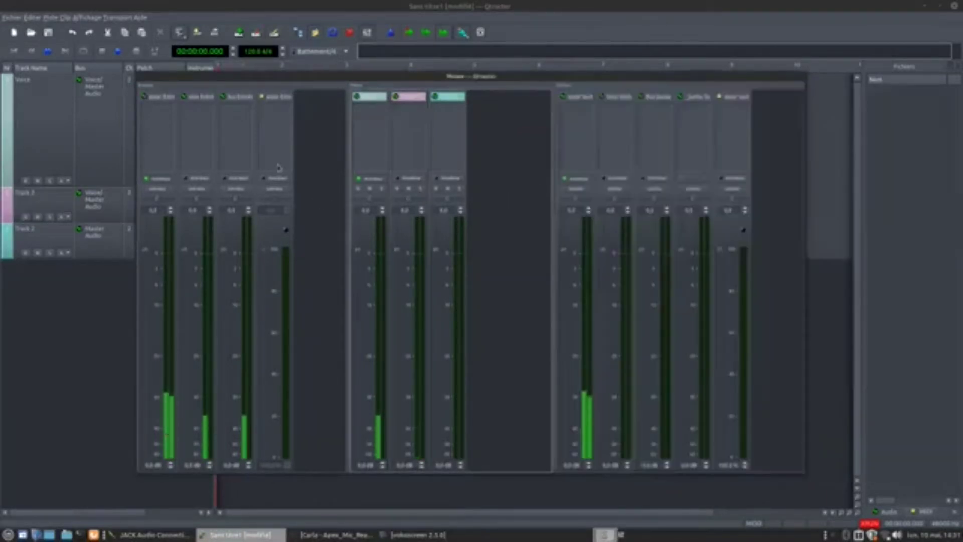
# - Arm the Voice track for recording from its mixer strip and place the mixer below the tracks
pyautogui.moveTo(480, 94); pyautogui.dragTo(497, 104)
pyautogui.click(403, 183)
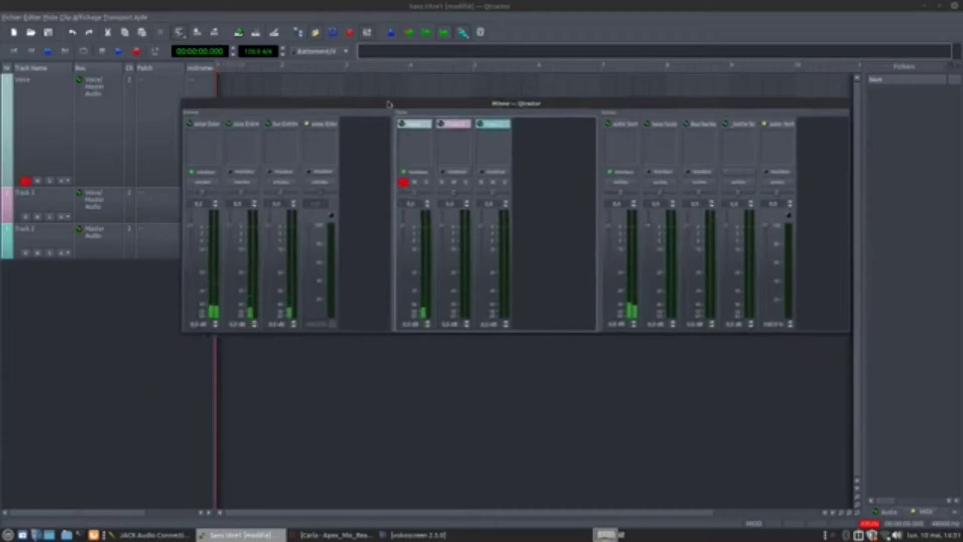
pyautogui.moveTo(422, 104); pyautogui.dragTo(282, 286)
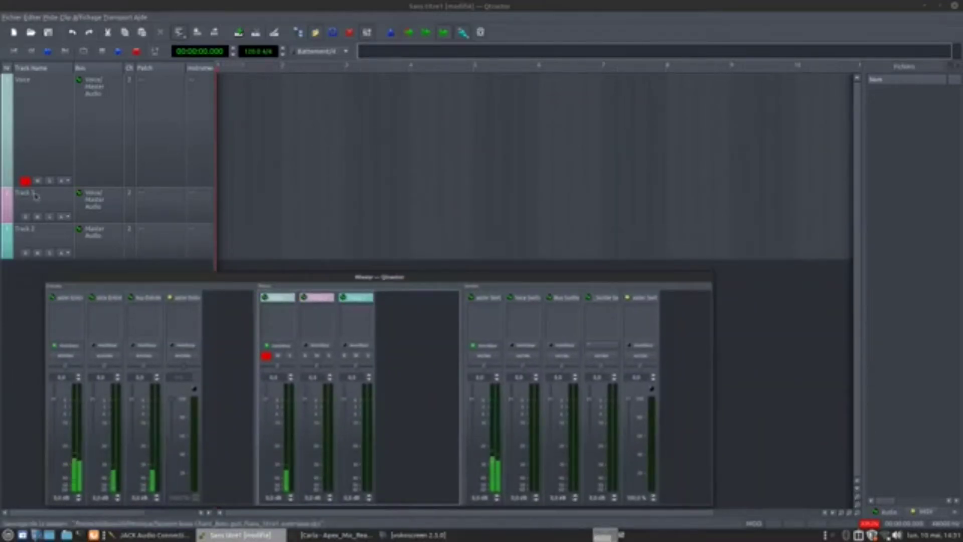
pyautogui.click(266, 356)
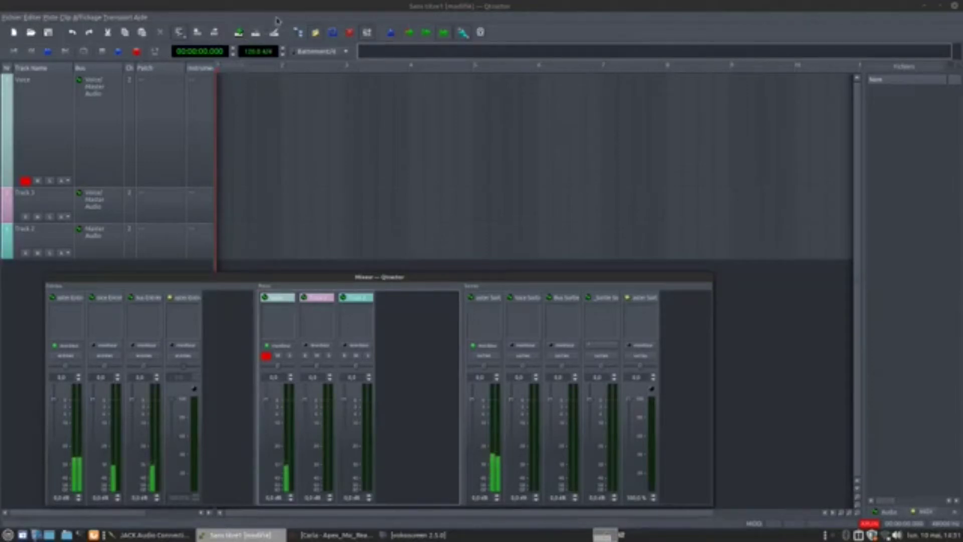
# - Enable session recording, naming the session Test and creating its Test directory inside the Musique folder
pyautogui.click(135, 52)
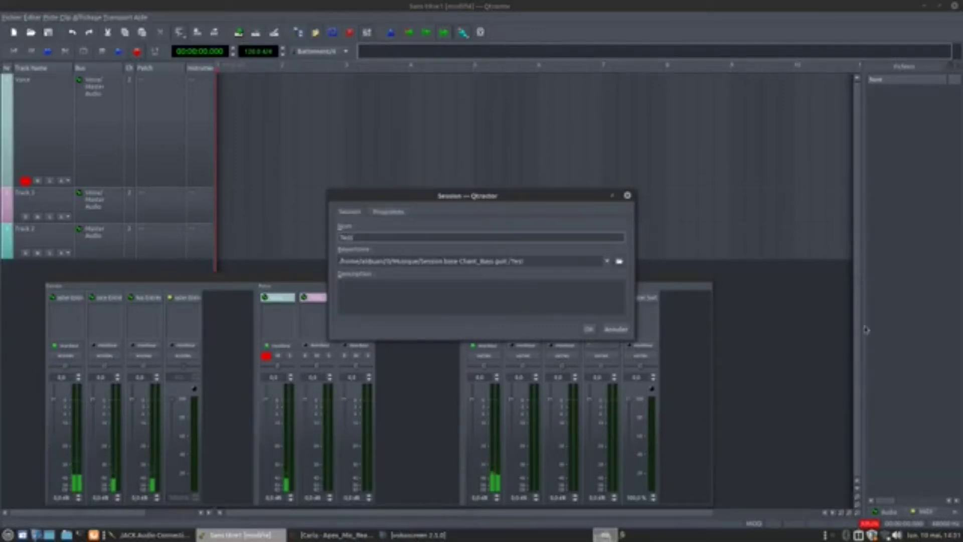
pyautogui.click(620, 262)
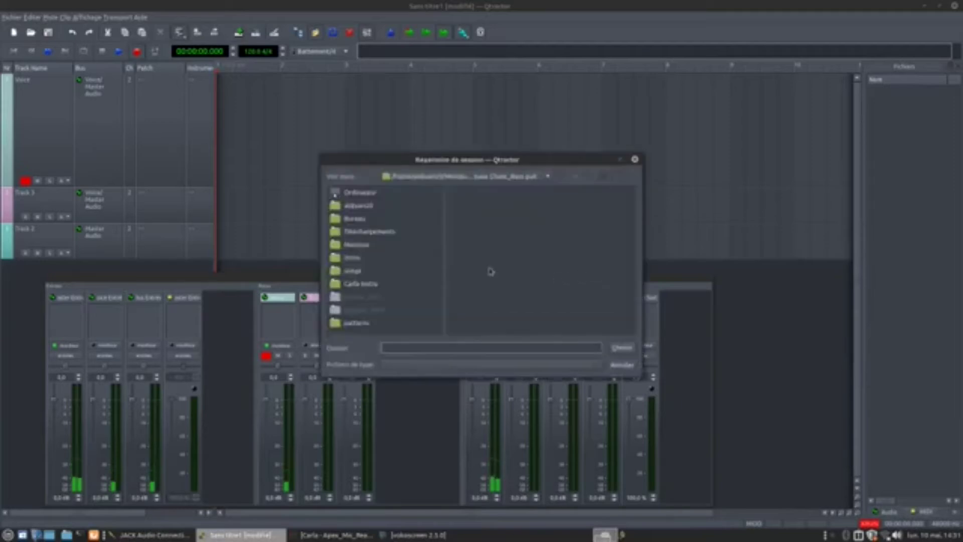
pyautogui.click(358, 245)
pyautogui.click(630, 349)
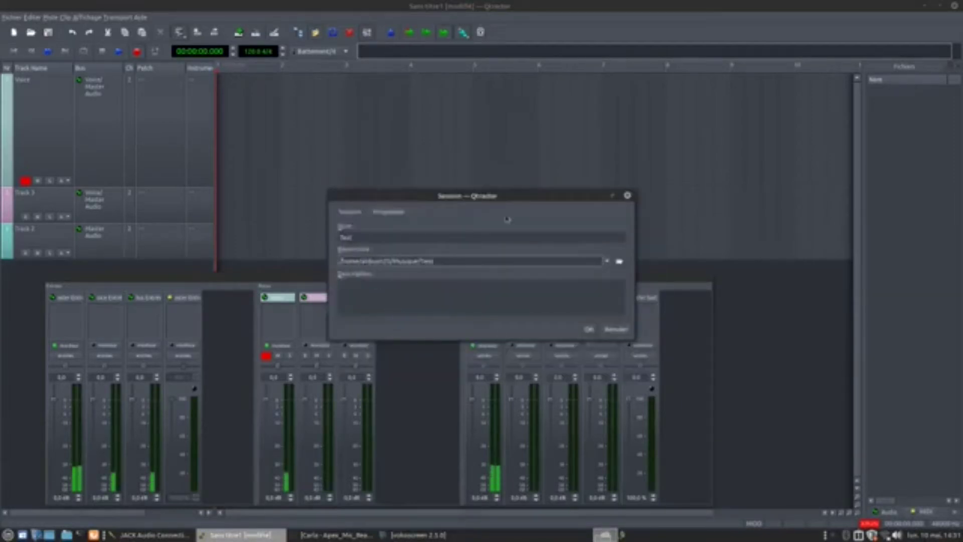
pyautogui.click(591, 331)
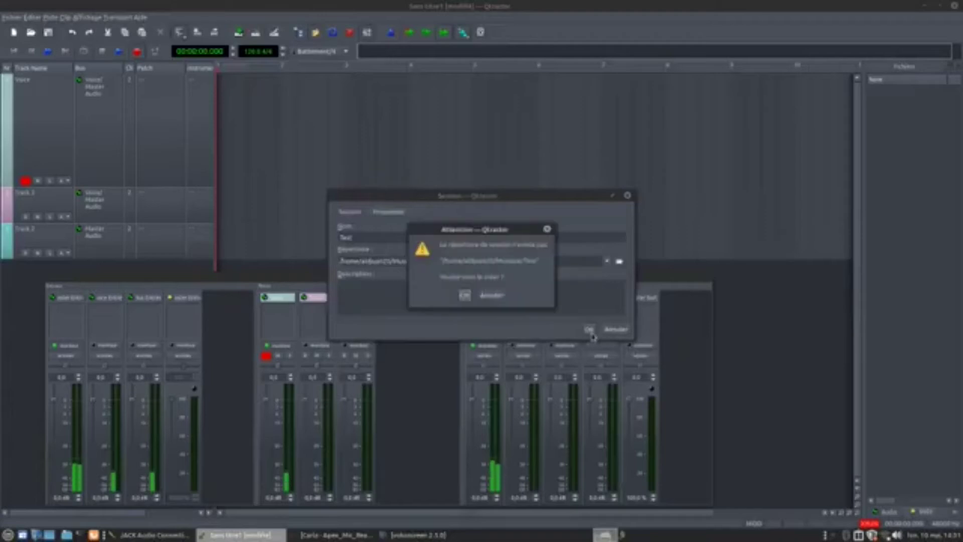
pyautogui.click(464, 295)
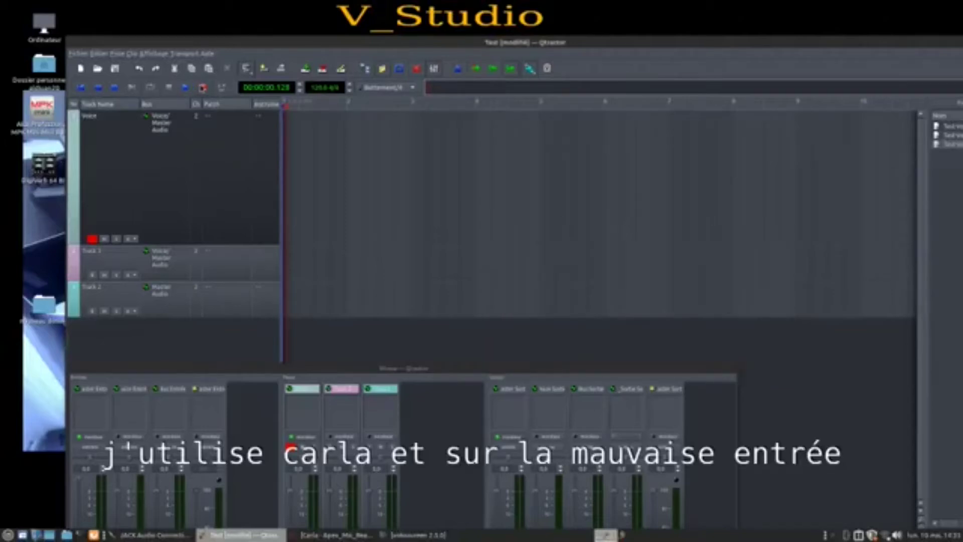
# - Record a short take on the Voice track, keeping the mixer below its waveform, and stop the transport
pyautogui.click(184, 89)
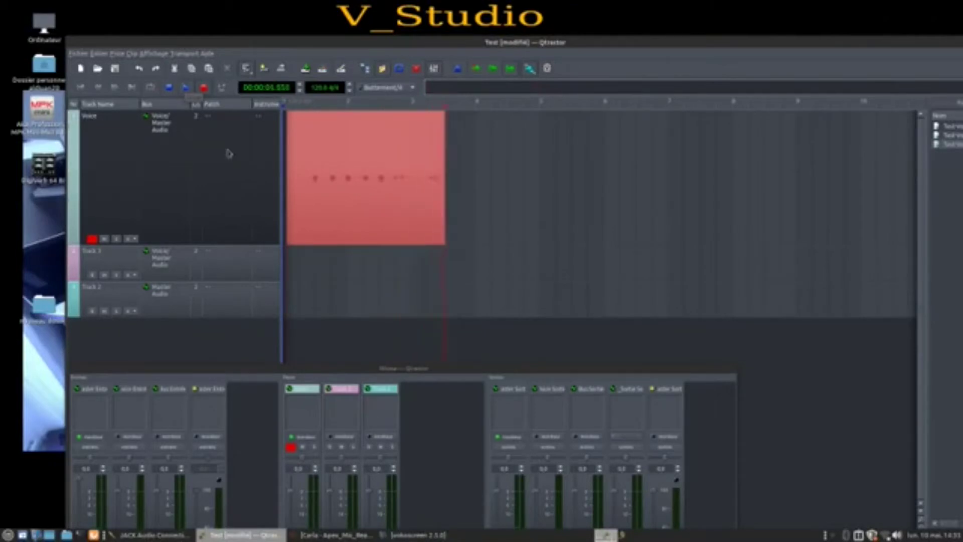
pyautogui.click(323, 373)
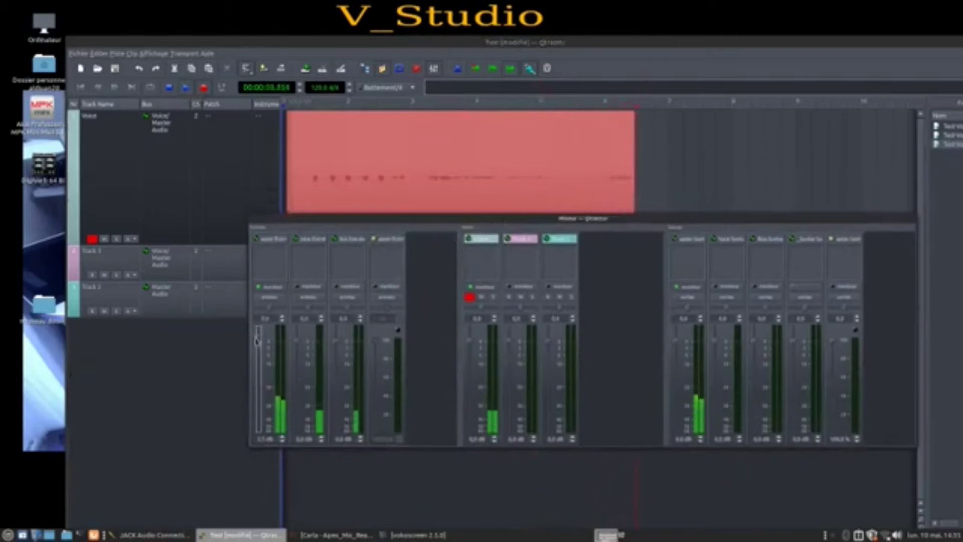
pyautogui.moveTo(546, 226); pyautogui.dragTo(413, 316)
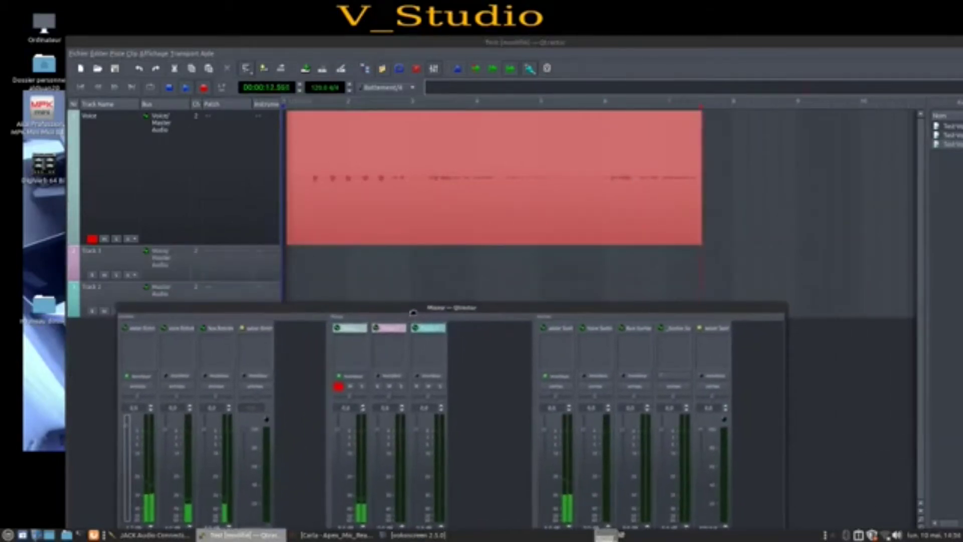
pyautogui.press('space')
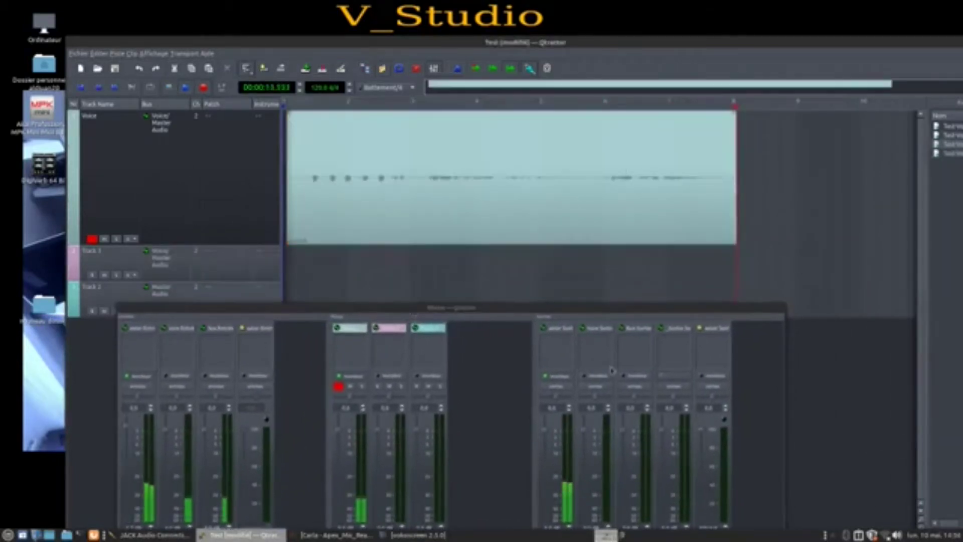
# - Switch to Carla and connect ReaFir's output_1 and output_2 to Qtractor's Voice/in_1 in the patchbay
pyautogui.click(335, 535)
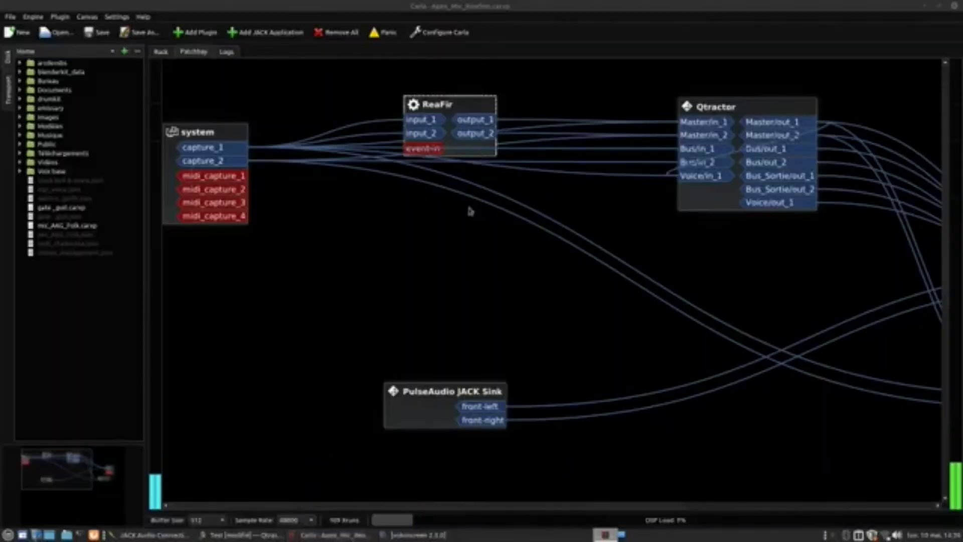
pyautogui.moveTo(423, 104); pyautogui.dragTo(337, 72)
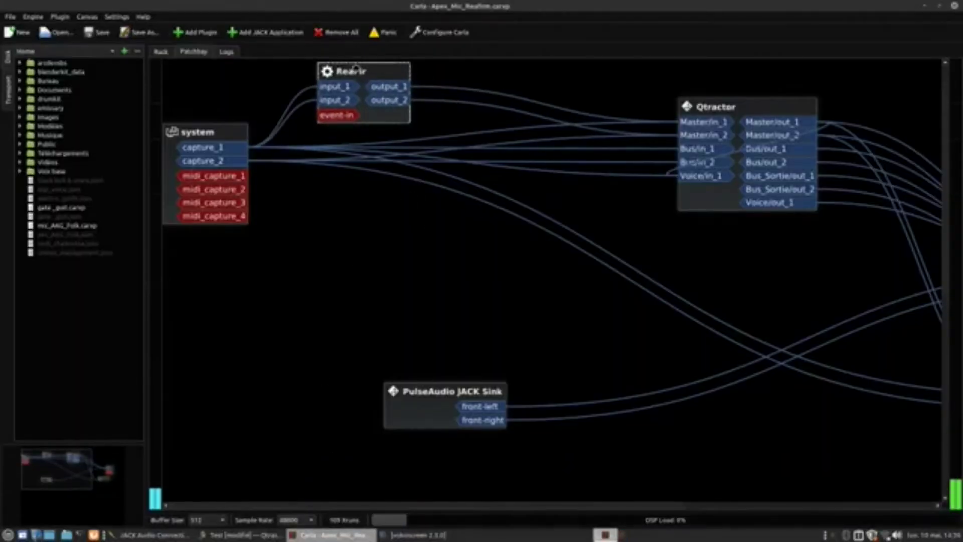
pyautogui.moveTo(394, 87); pyautogui.dragTo(701, 175)
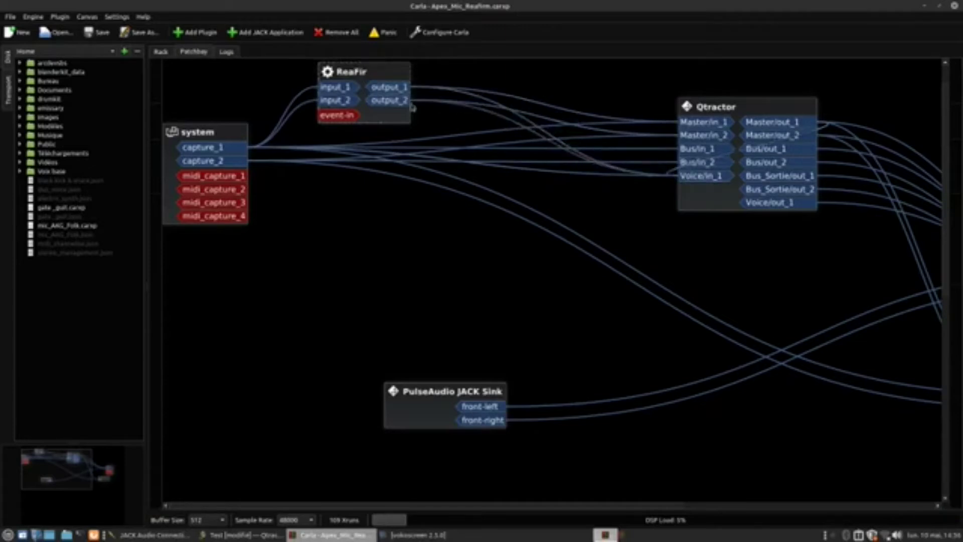
# - Disconnect ReaFir's output_1 from Qtractor's Master/in_1 and Voice/in_1
pyautogui.rightClick(396, 88)
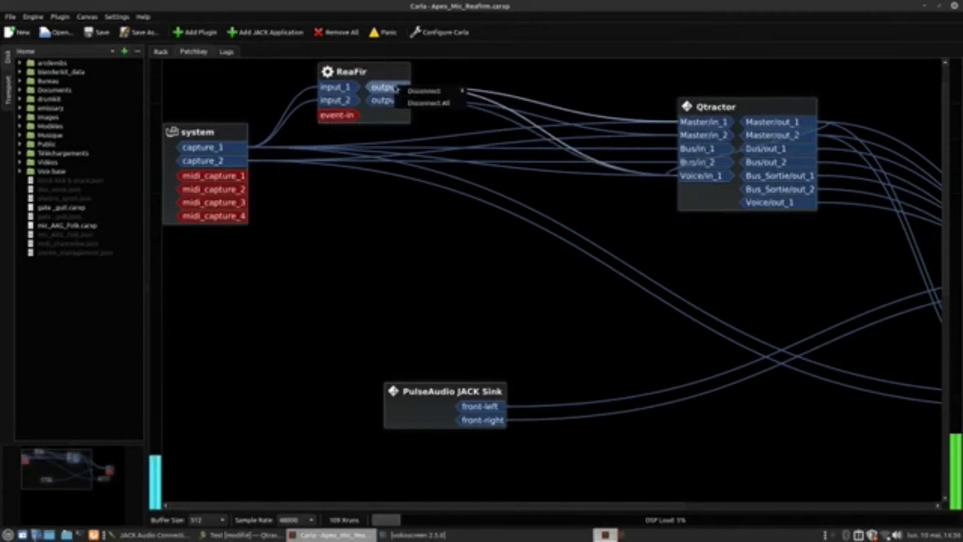
pyautogui.moveTo(441, 91)
pyautogui.click(492, 92)
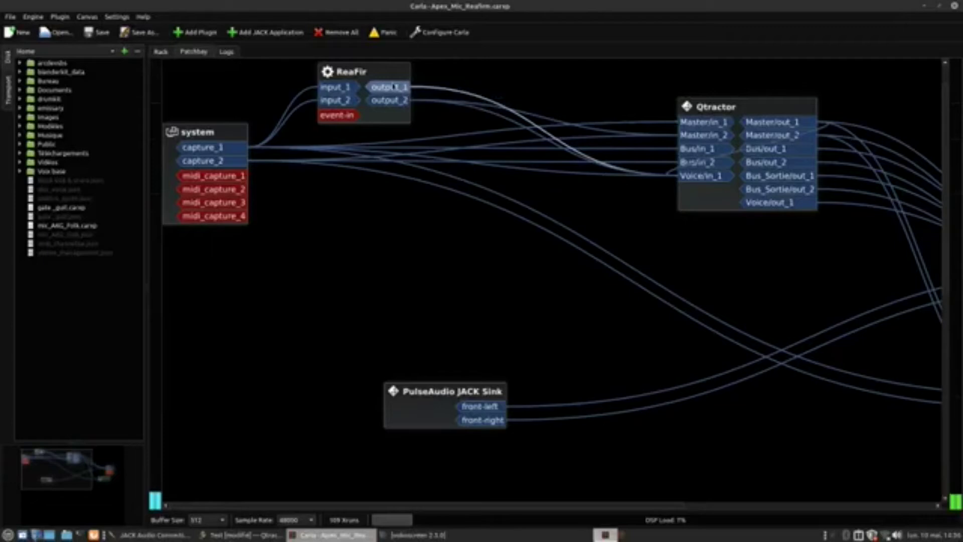
pyautogui.rightClick(394, 88)
pyautogui.click(490, 90)
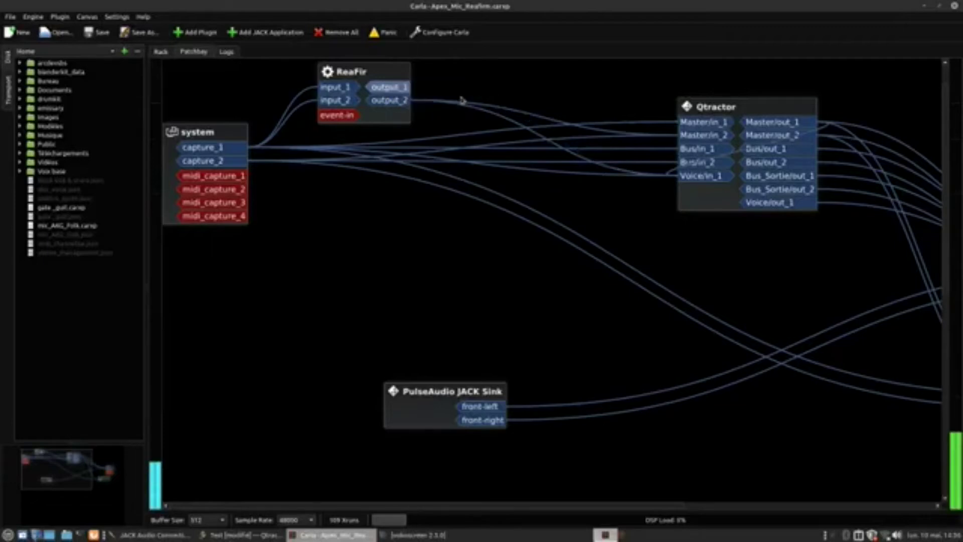
# - Move the Qtractor node closer to ReaFir in the patchbay and switch back to Qtractor
pyautogui.moveTo(706, 178); pyautogui.dragTo(582, 155)
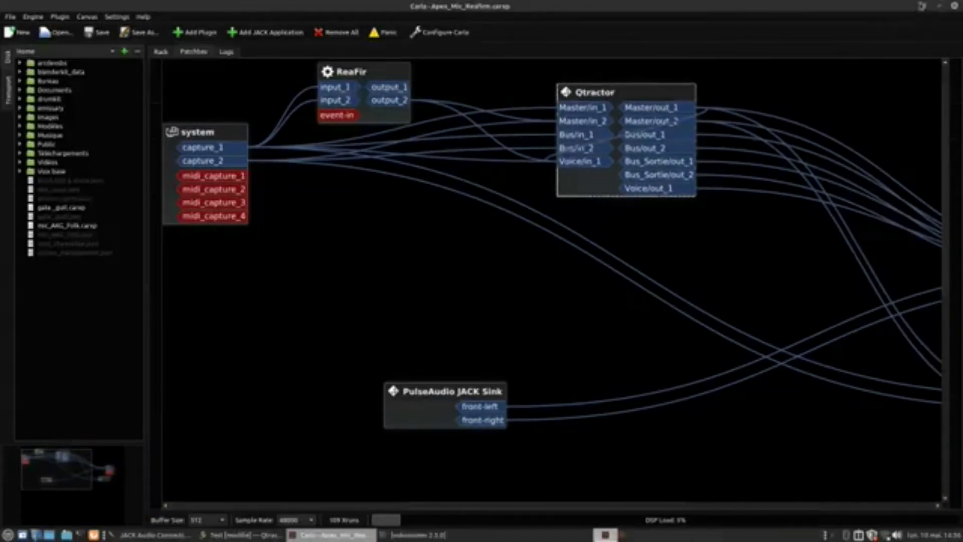
pyautogui.hotkey('alt', 'Tab')
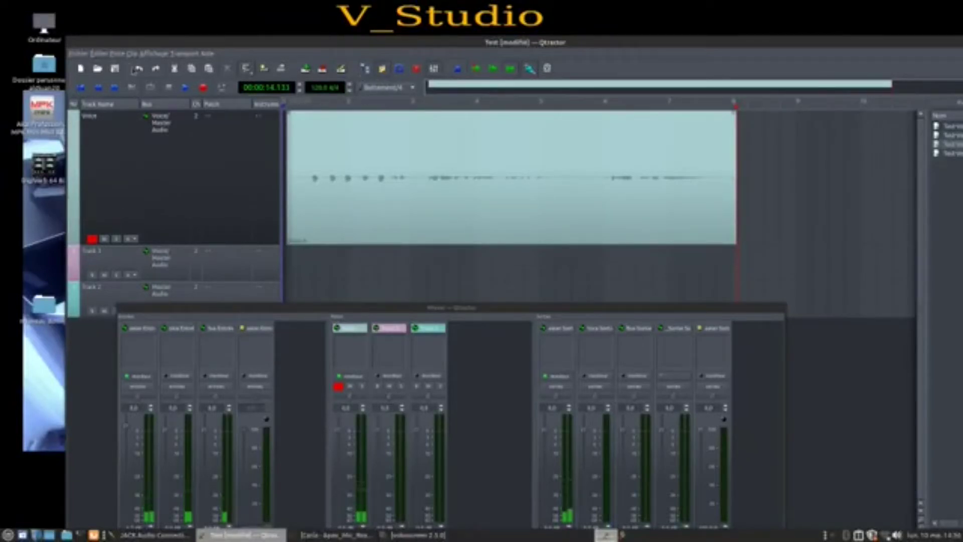
# - Undo the last Voice take, record a new one from the session start, and place the mixer window below the waveform
pyautogui.click(106, 53)
pyautogui.click(104, 65)
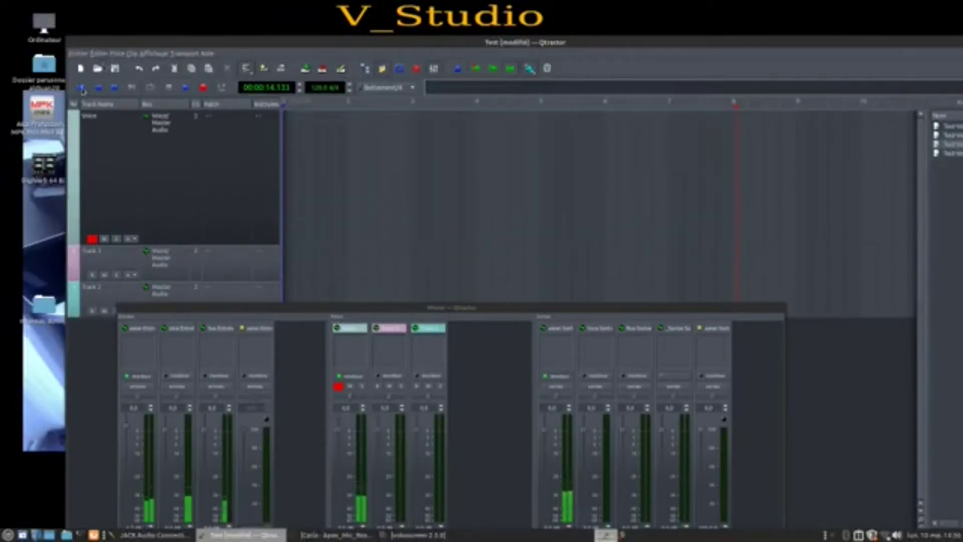
pyautogui.click(81, 88)
pyautogui.click(186, 88)
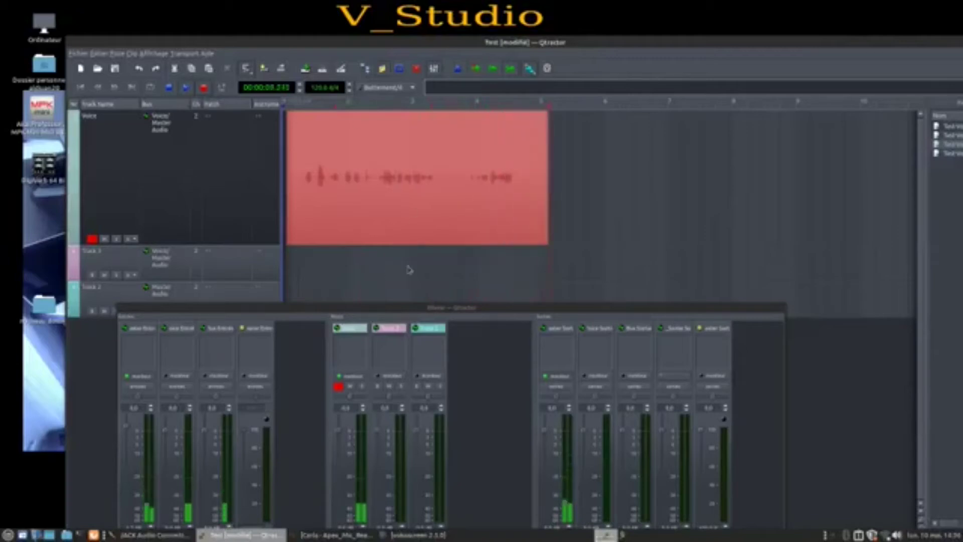
pyautogui.moveTo(452, 307); pyautogui.dragTo(517, 267)
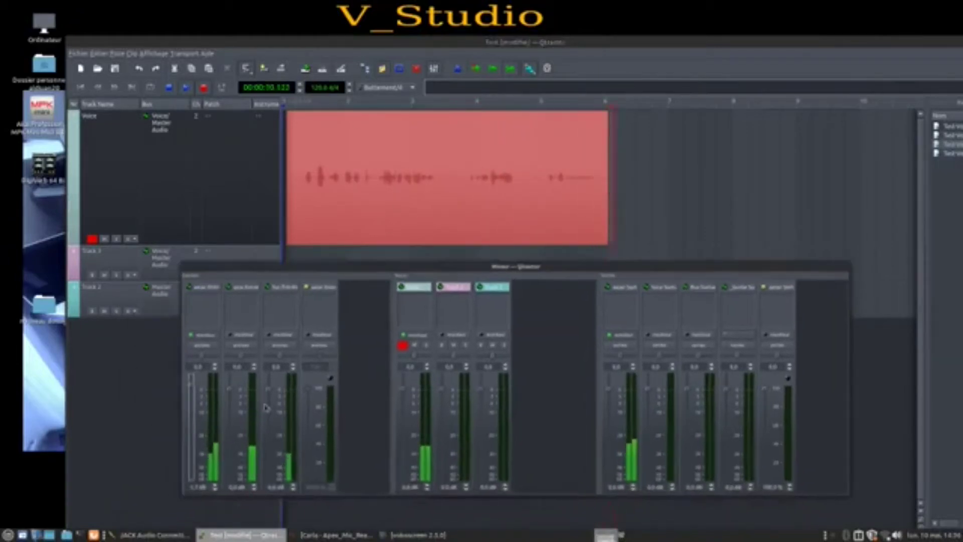
# - Switch to Carla to check ReaFir's links to Qtractor in the patchbay, and return to Qtractor while it records
pyautogui.click(335, 534)
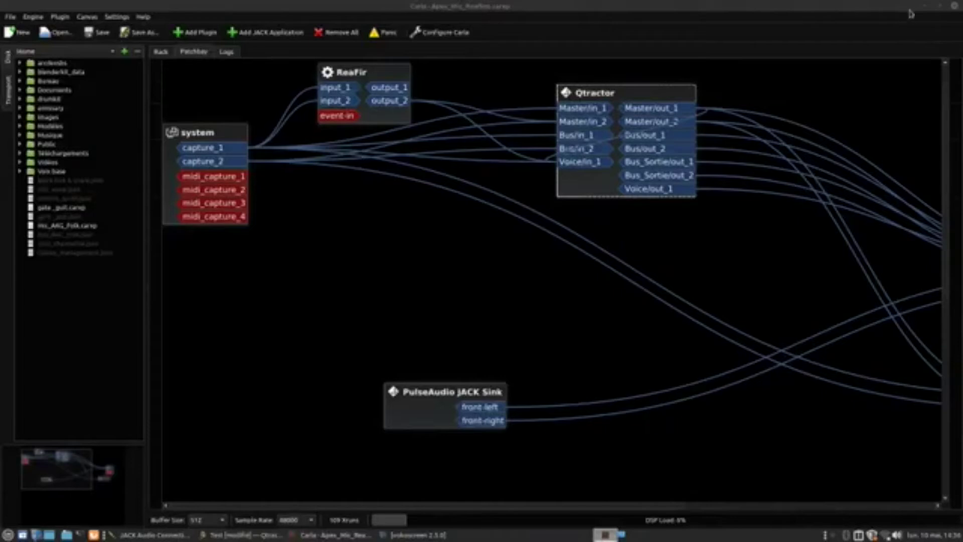
pyautogui.click(935, 13)
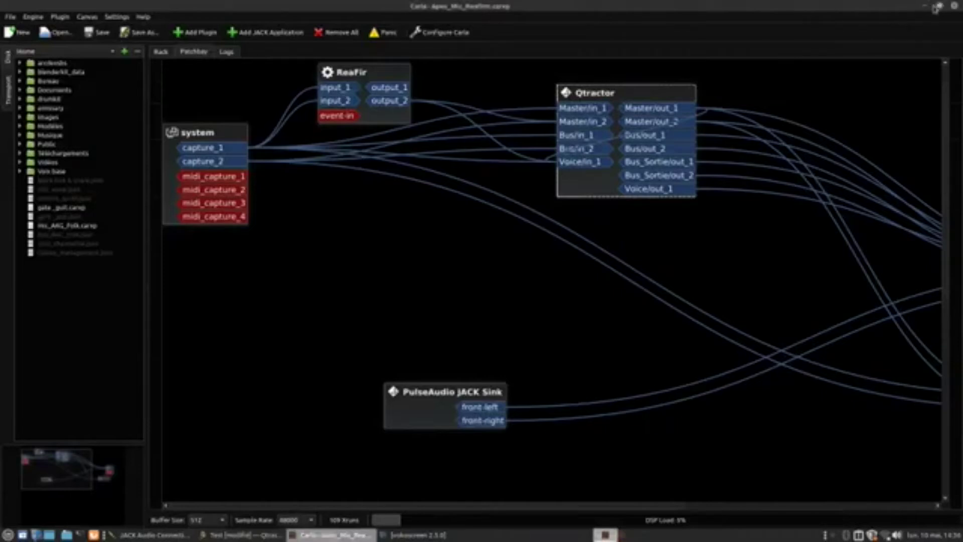
pyautogui.click(936, 8)
pyautogui.click(145, 123)
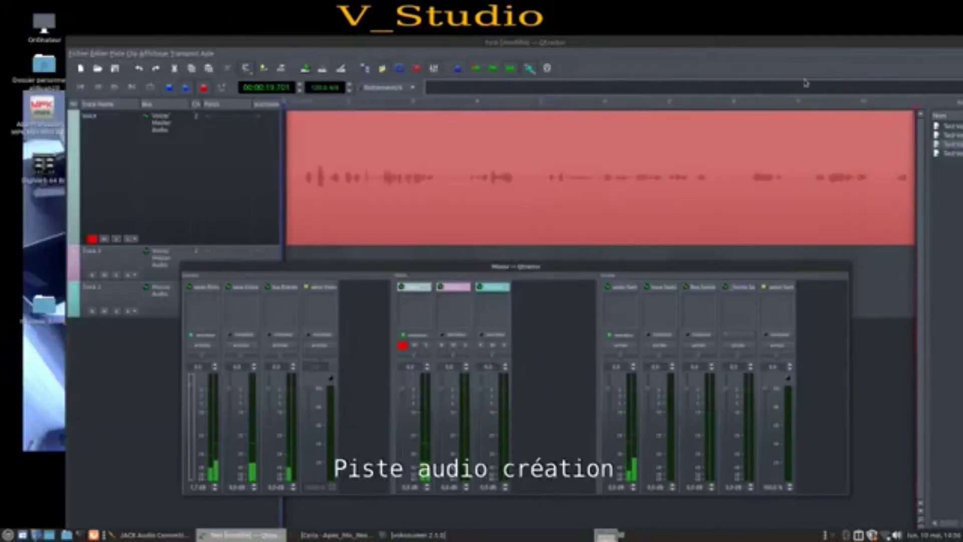
pyautogui.click(809, 79)
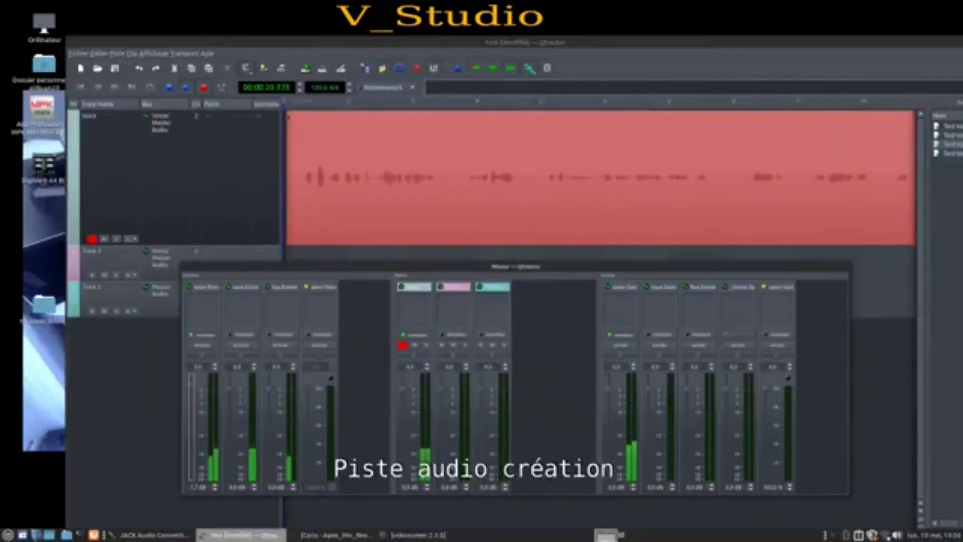
# - Reposition the Qtractor main window to show the file list, reduce the Voice track's height, and stop the recording
pyautogui.moveTo(693, 46); pyautogui.dragTo(658, 48)
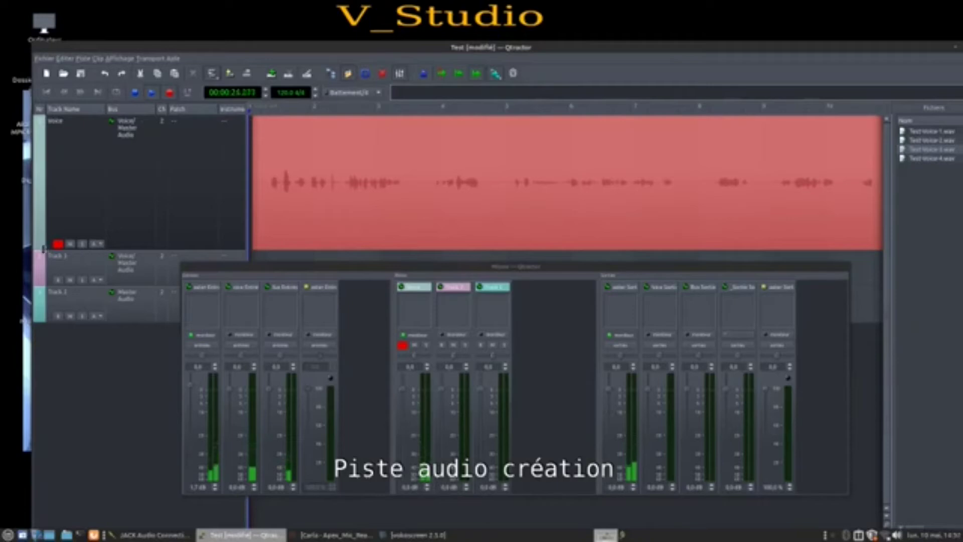
pyautogui.moveTo(44, 250); pyautogui.dragTo(48, 178)
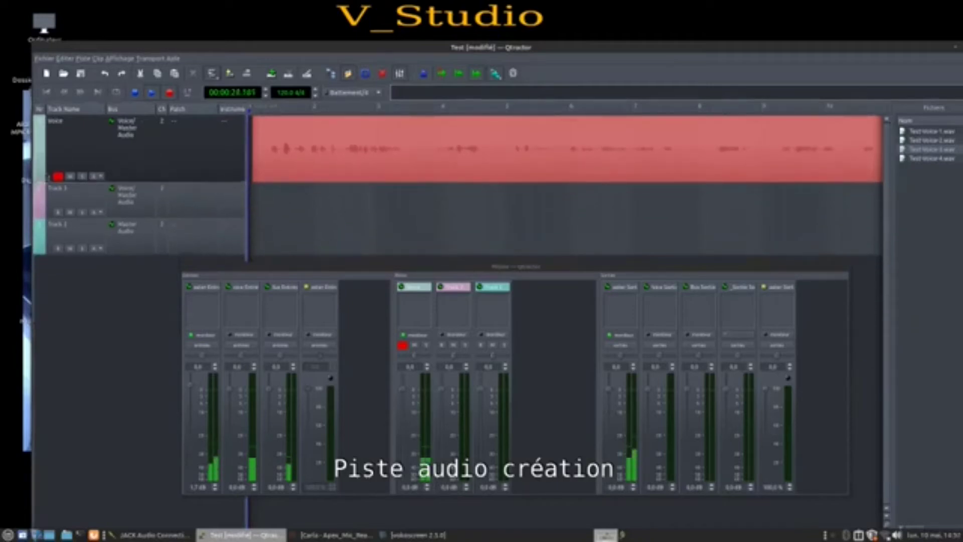
pyautogui.moveTo(444, 50); pyautogui.dragTo(424, 52)
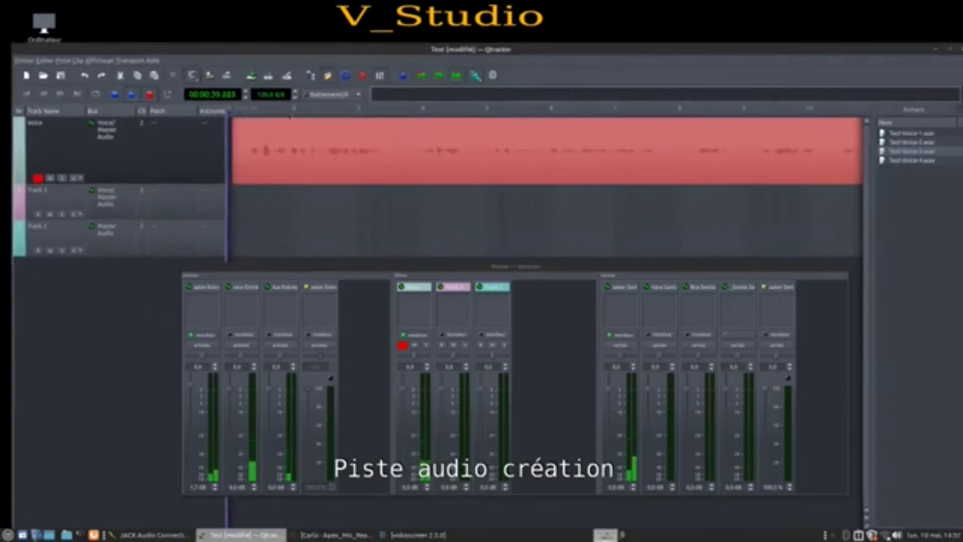
pyautogui.click(118, 95)
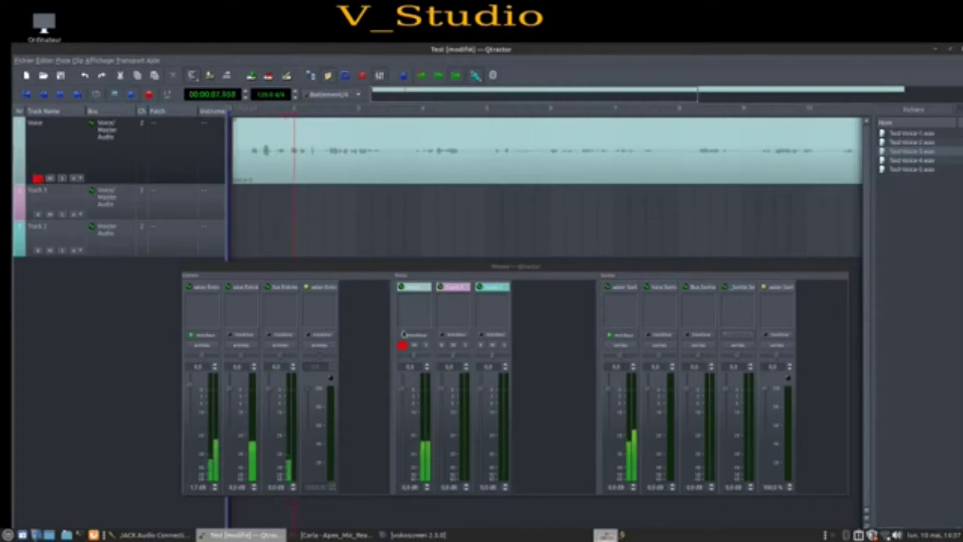
# - Examine the Voice track's input connections to see how ReaFir and the system captures link to Voice/in_1, and close the window
pyautogui.rightClick(416, 310)
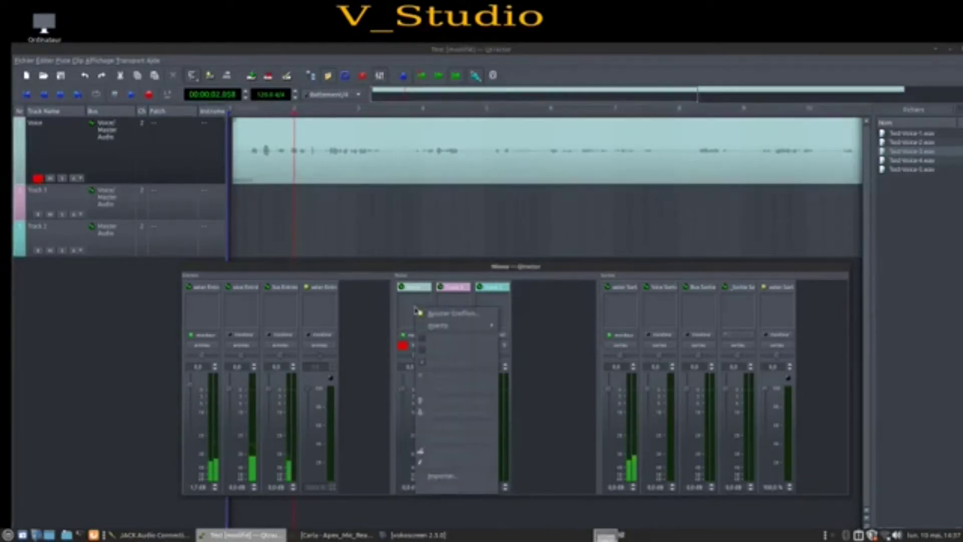
pyautogui.click(383, 308)
pyautogui.rightClick(419, 286)
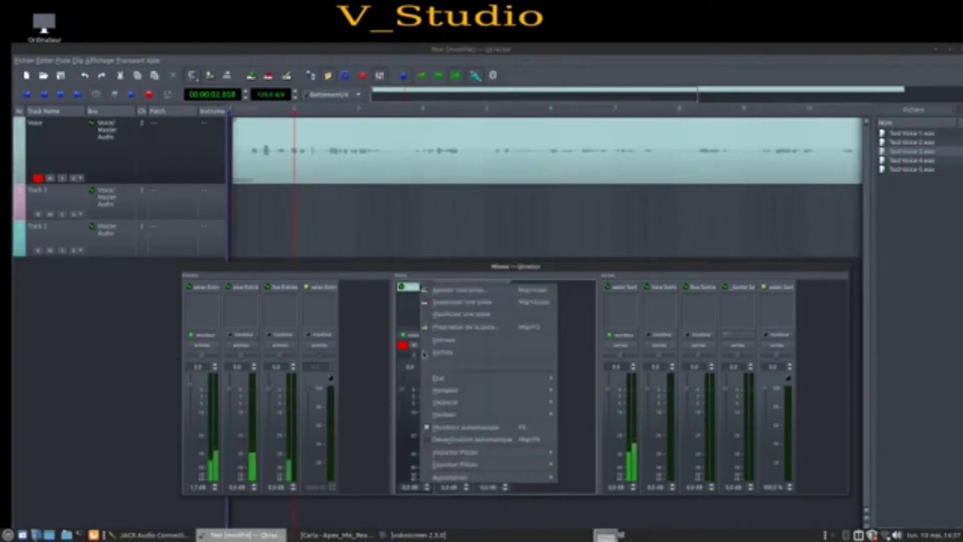
pyautogui.click(460, 342)
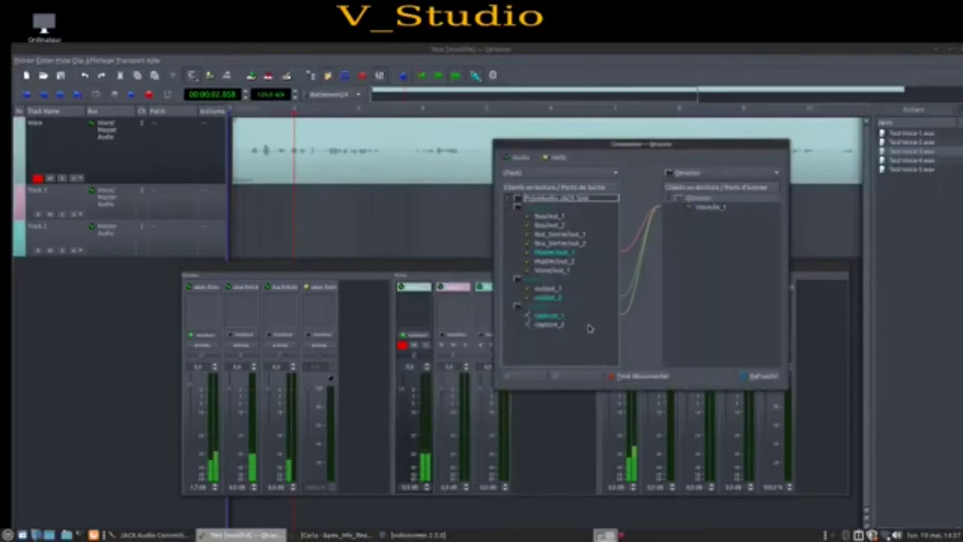
pyautogui.moveTo(665, 148); pyautogui.dragTo(301, 131)
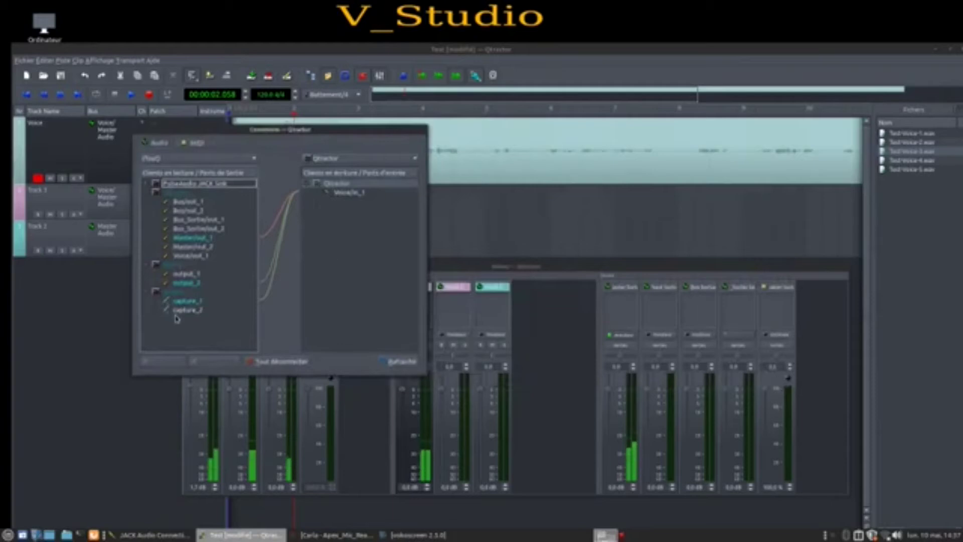
pyautogui.click(174, 293)
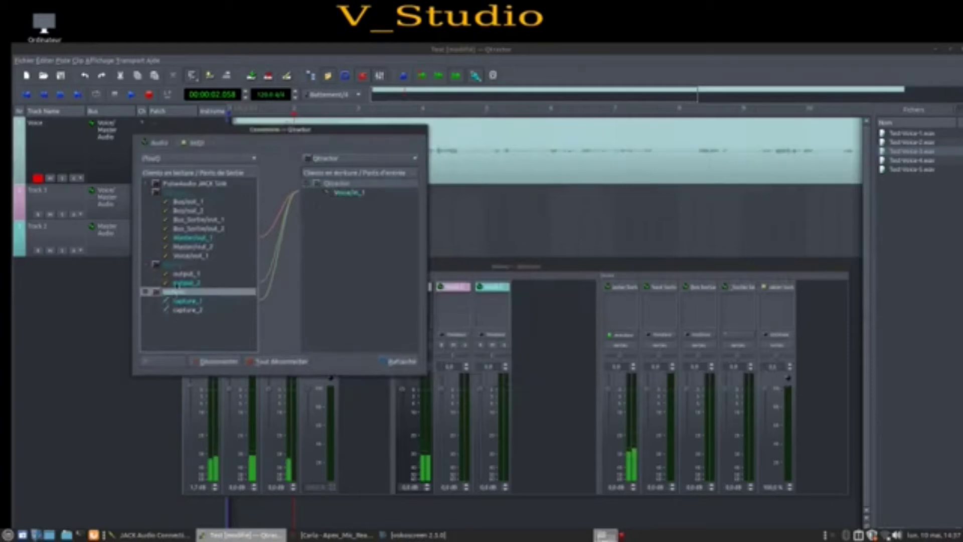
pyautogui.click(168, 265)
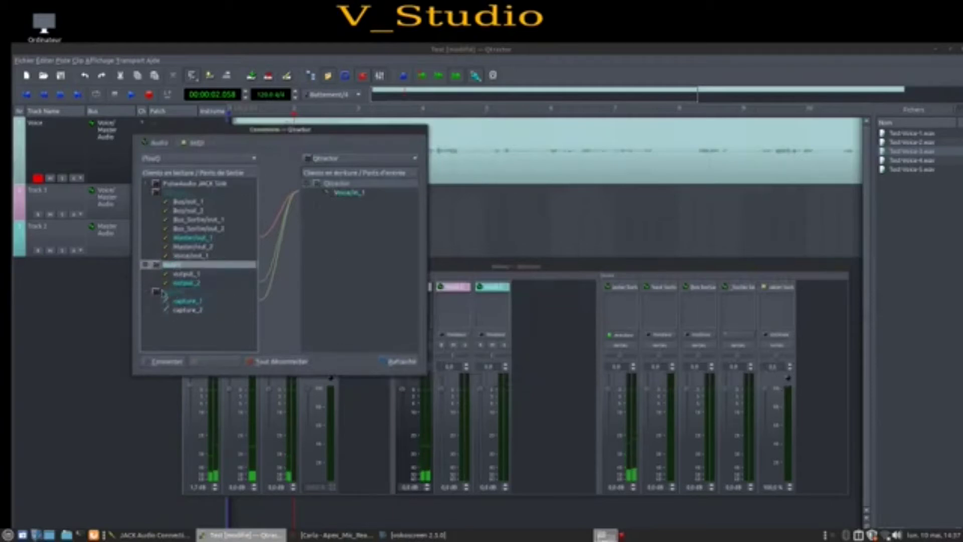
pyautogui.click(354, 193)
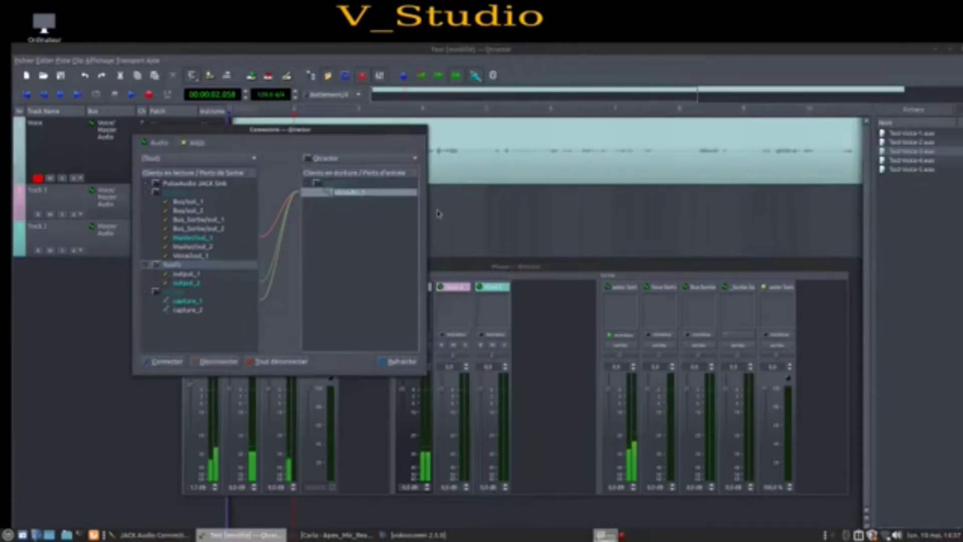
pyautogui.rightClick(293, 130)
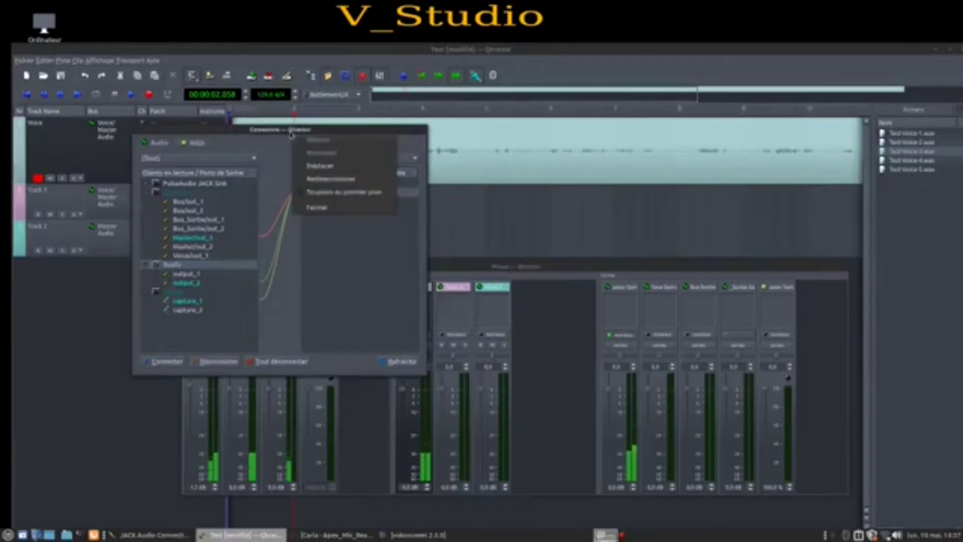
pyautogui.click(339, 209)
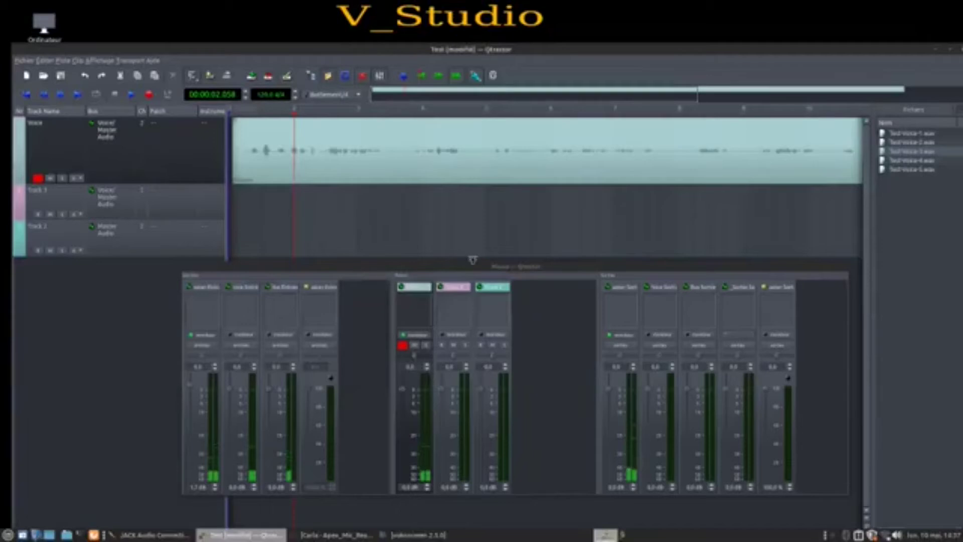
# - Play back the Voice take from the beginning, keeping the mixer window within view
pyautogui.moveTo(396, 269); pyautogui.dragTo(316, 283)
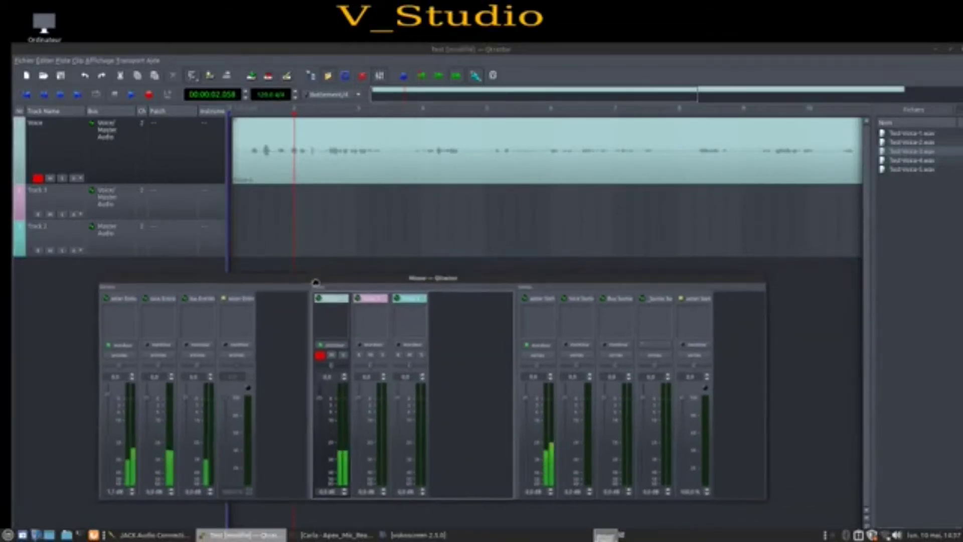
pyautogui.click(31, 96)
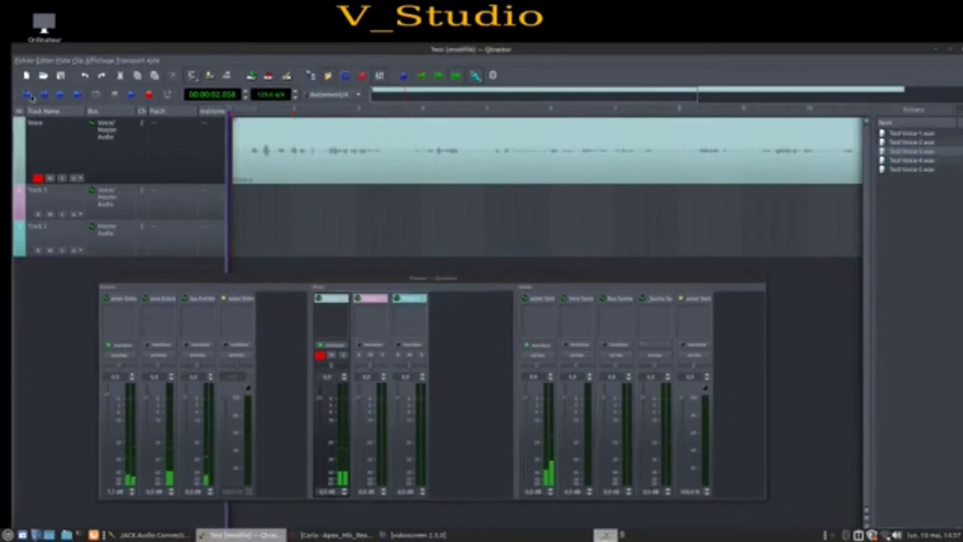
pyautogui.click(131, 94)
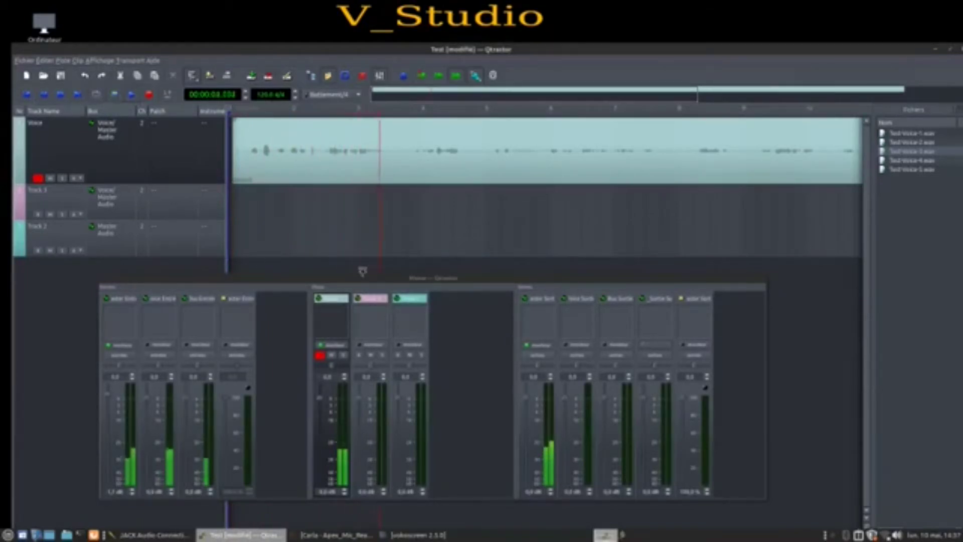
pyautogui.moveTo(362, 271); pyautogui.dragTo(382, 150)
# - Open the plugin selection for the Voice track's mixer strip and filter the list to VST plugins
pyautogui.rightClick(342, 198)
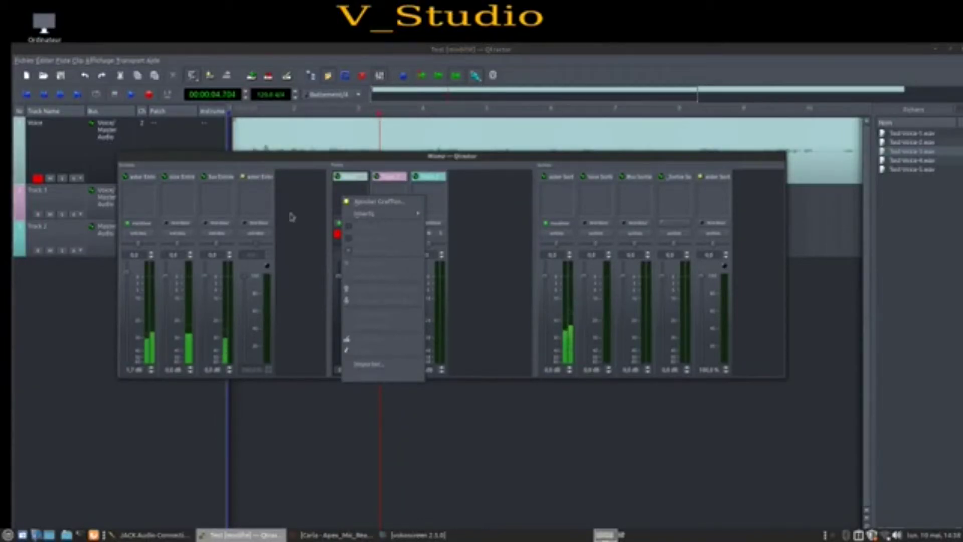
pyautogui.click(331, 214)
pyautogui.rightClick(354, 214)
pyautogui.click(381, 255)
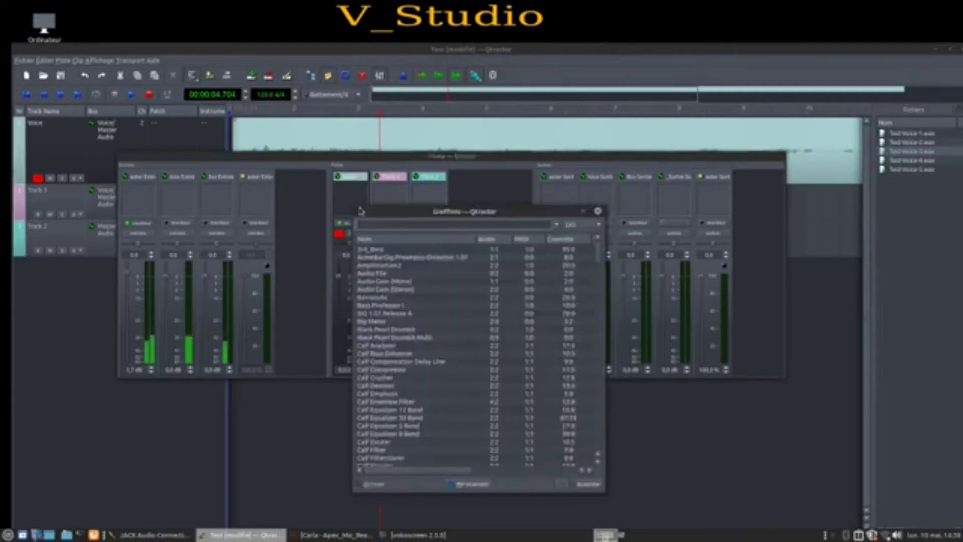
pyautogui.click(582, 224)
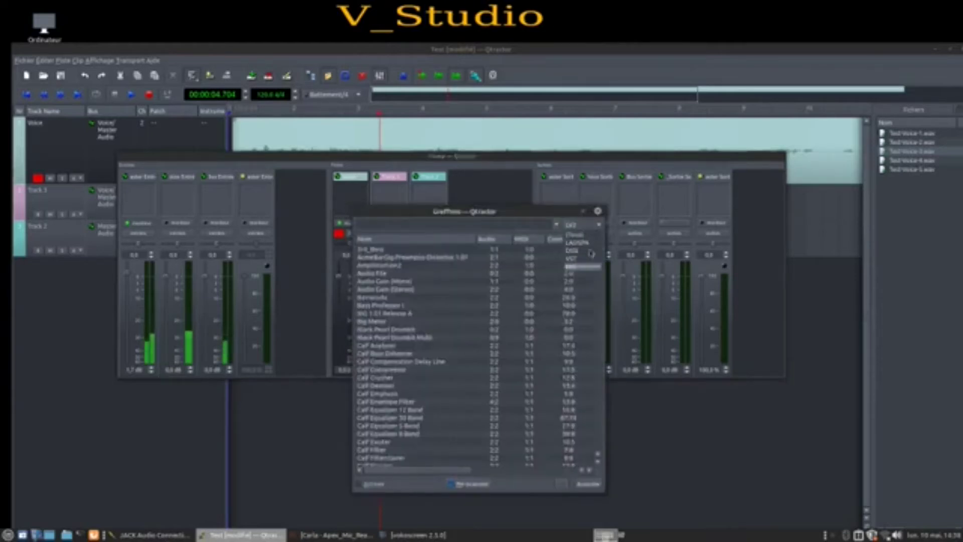
pyautogui.click(582, 266)
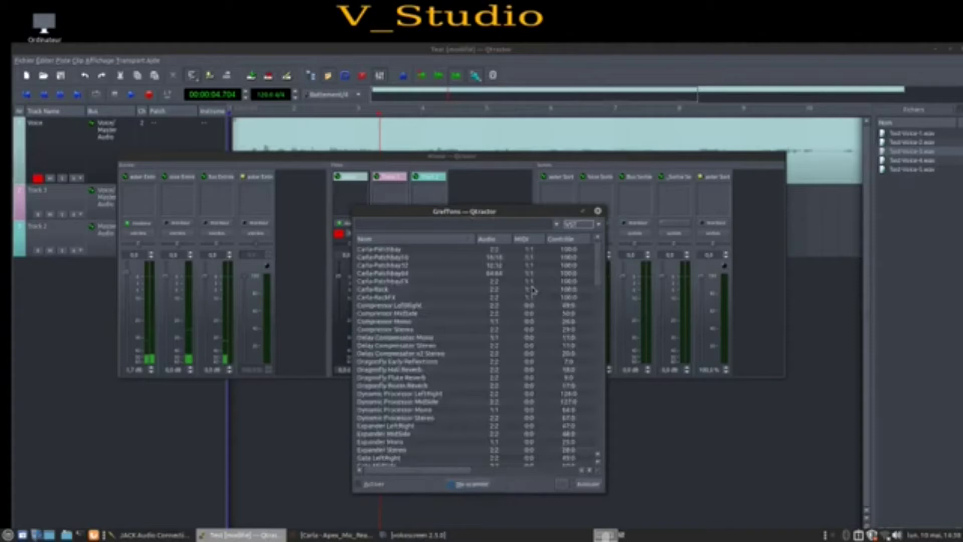
# - Browse the available VST plugins, from the dynamics processors and equalizers to the sidechain compressors
pyautogui.scroll(-5, 432, 334)
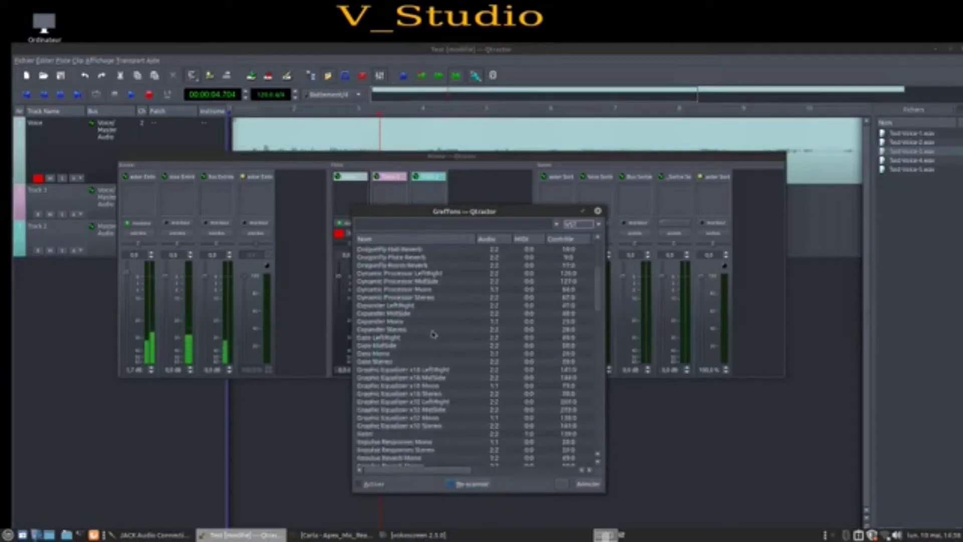
pyautogui.scroll(-5, 464, 353)
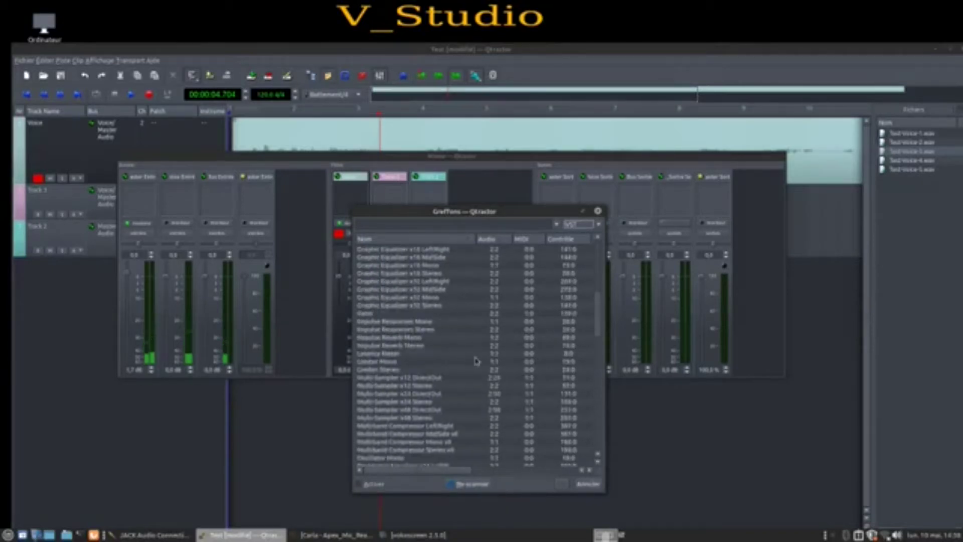
pyautogui.scroll(-5, 465, 357)
pyautogui.scroll(15, 454, 402)
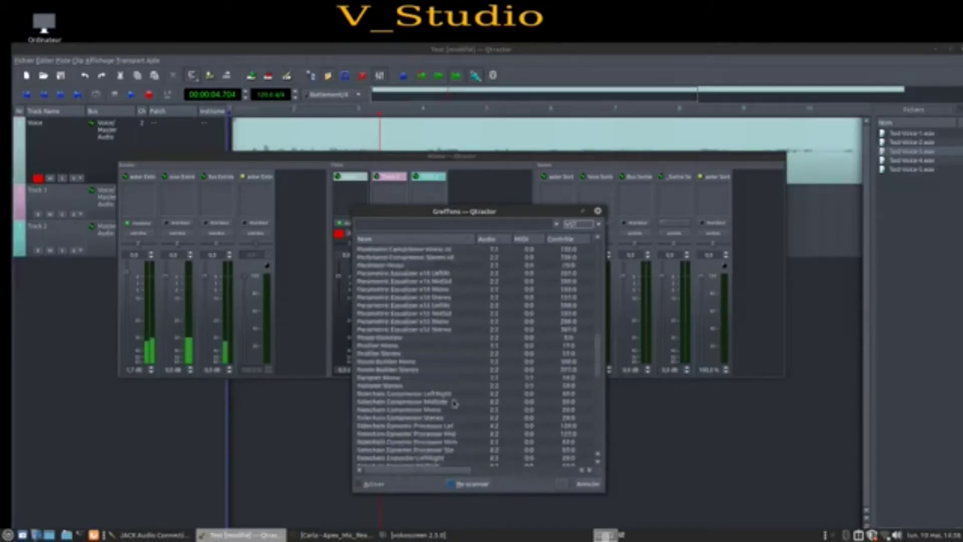
pyautogui.scroll(-6, 448, 382)
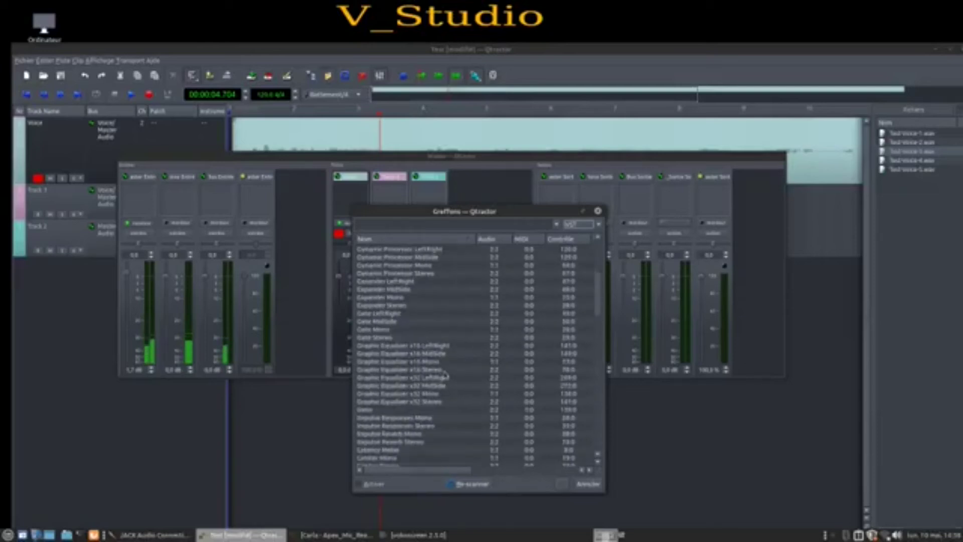
pyautogui.scroll(-6, 463, 386)
pyautogui.scroll(-5, 462, 386)
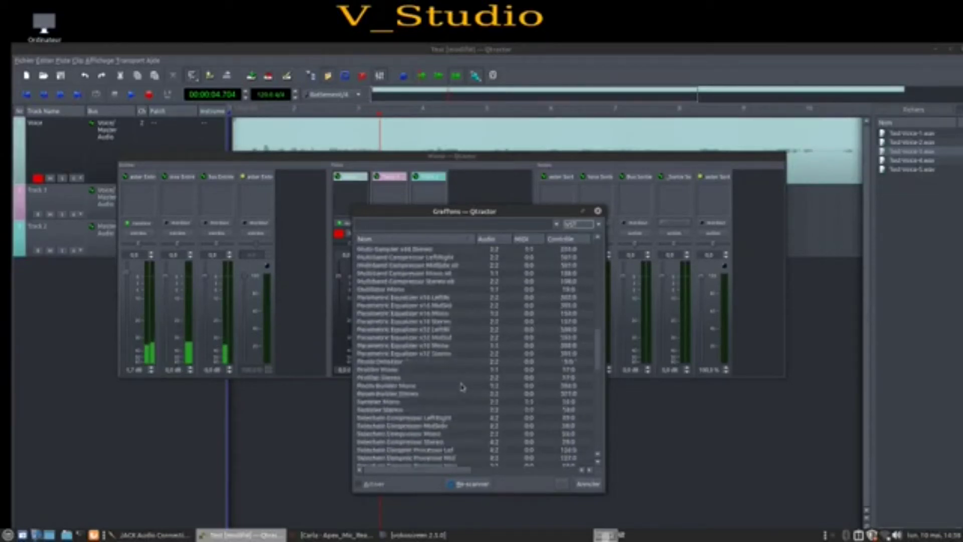
# - Show plugins of all types in the list and insert Dragonfly Early Reflections on the Voice track
pyautogui.click(577, 225)
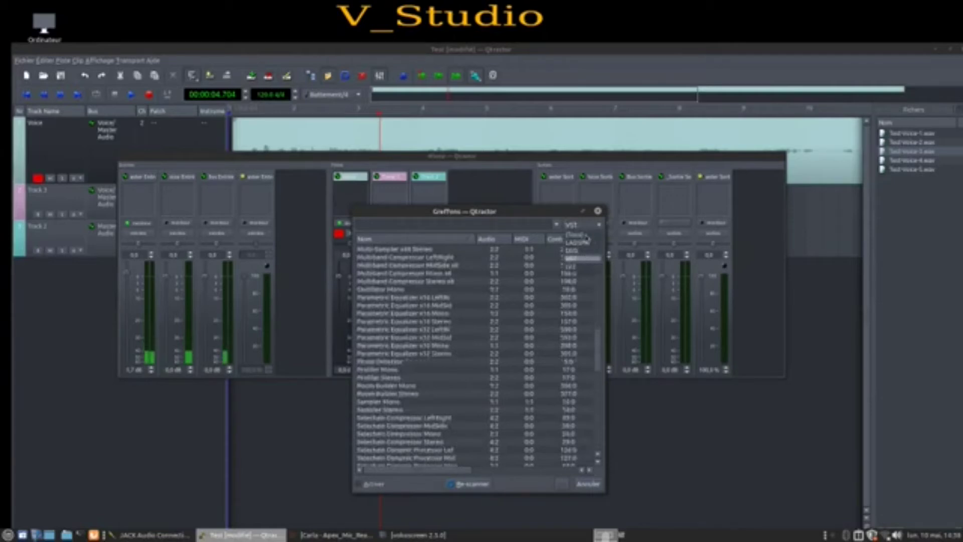
pyautogui.click(586, 234)
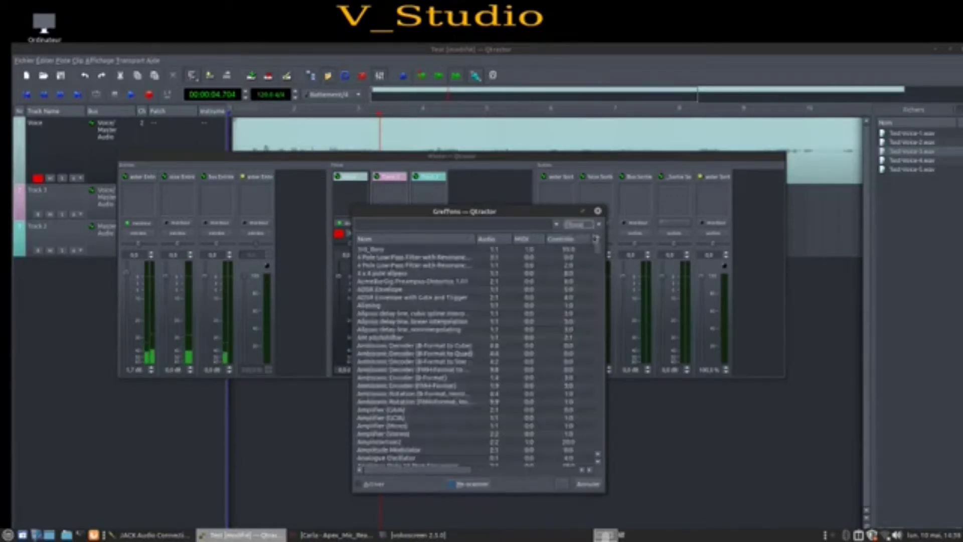
pyautogui.scroll(-15, 430, 317)
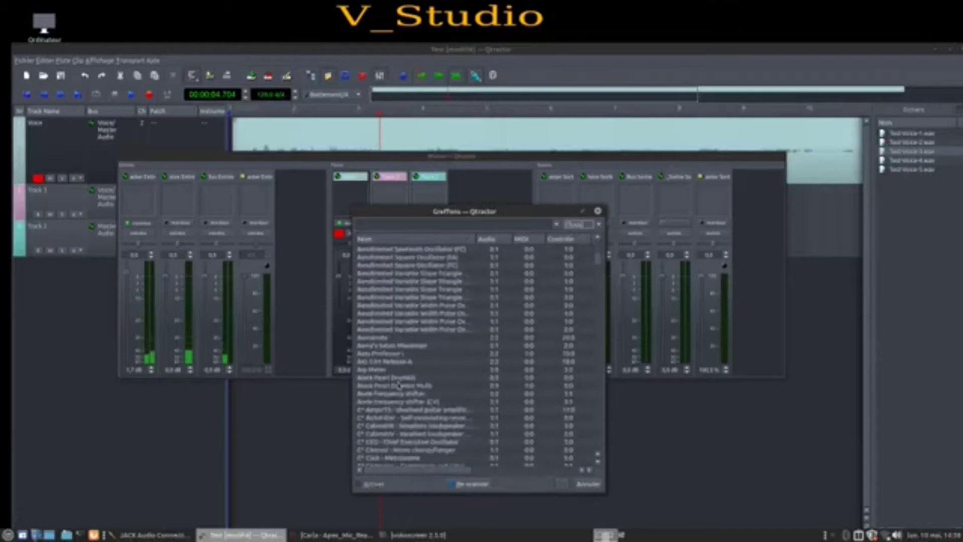
pyautogui.scroll(-15, 407, 383)
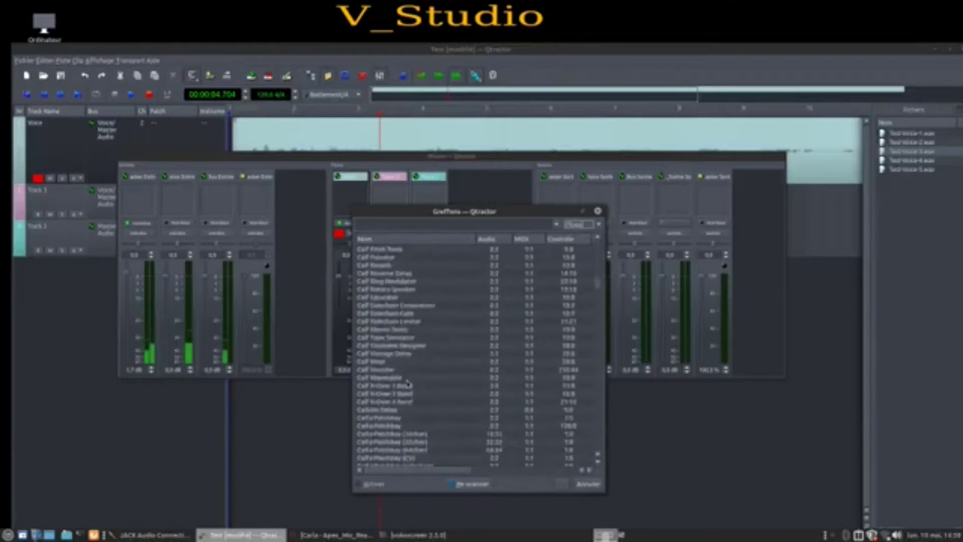
pyautogui.scroll(-6, 427, 387)
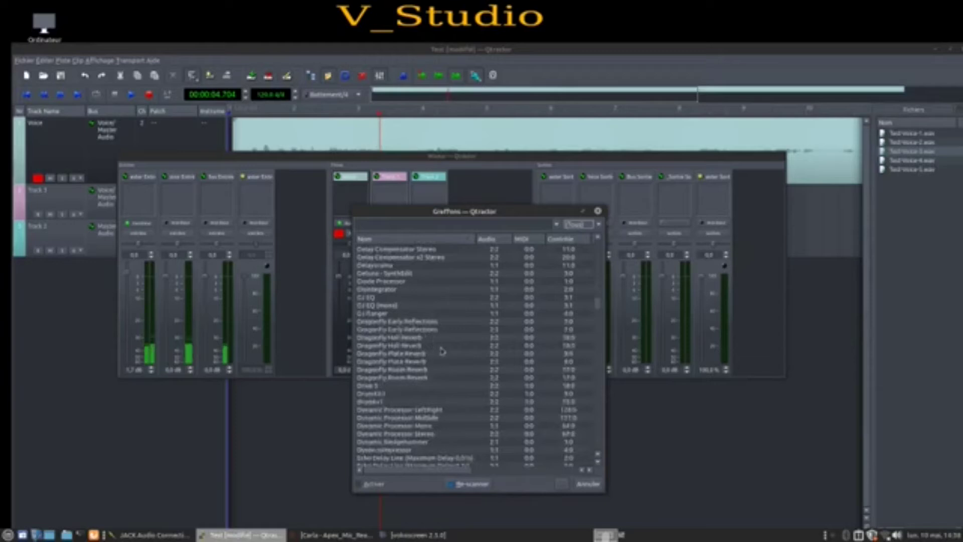
pyautogui.click(395, 323)
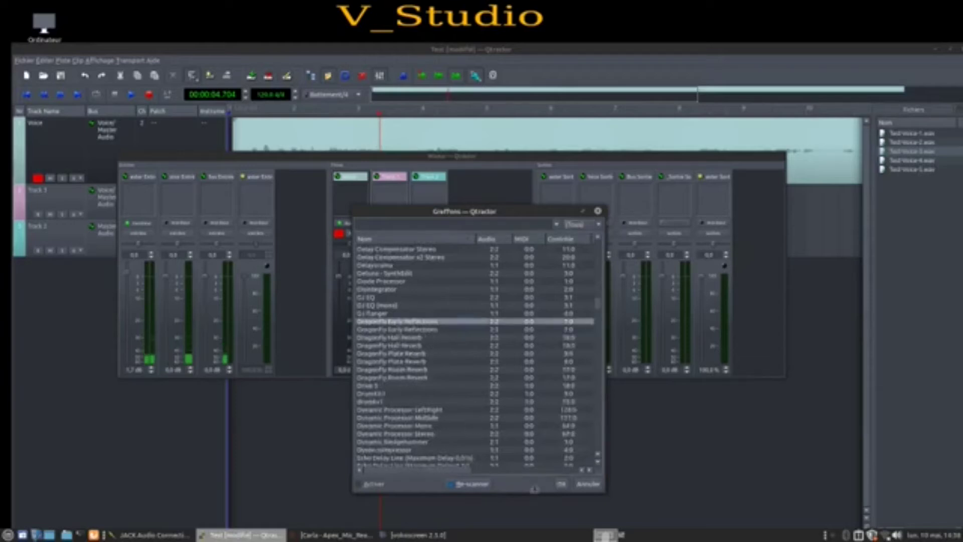
pyautogui.click(561, 485)
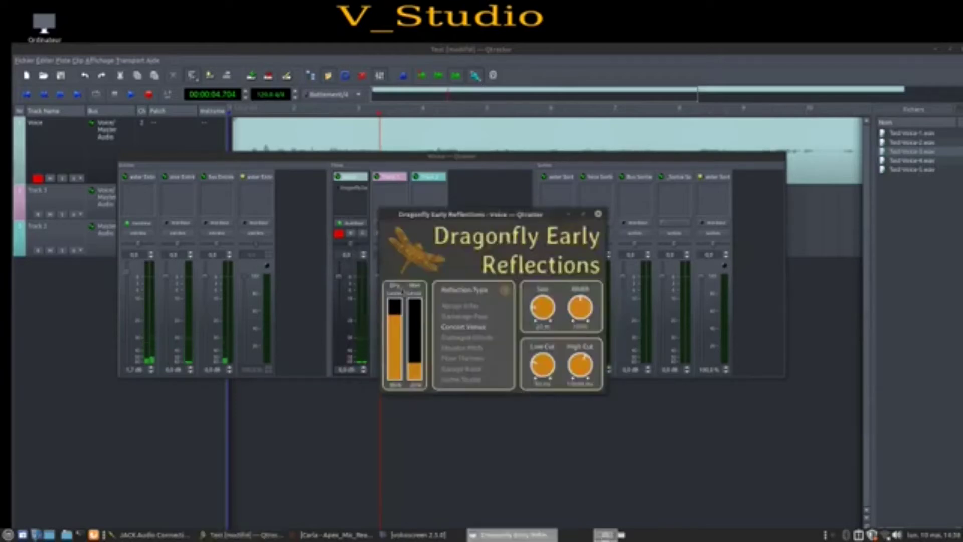
# - Move the Dragonfly Early Reflections window off the Voice strip and keep it always on top
pyautogui.moveTo(437, 217); pyautogui.dragTo(590, 163)
pyautogui.click(353, 204)
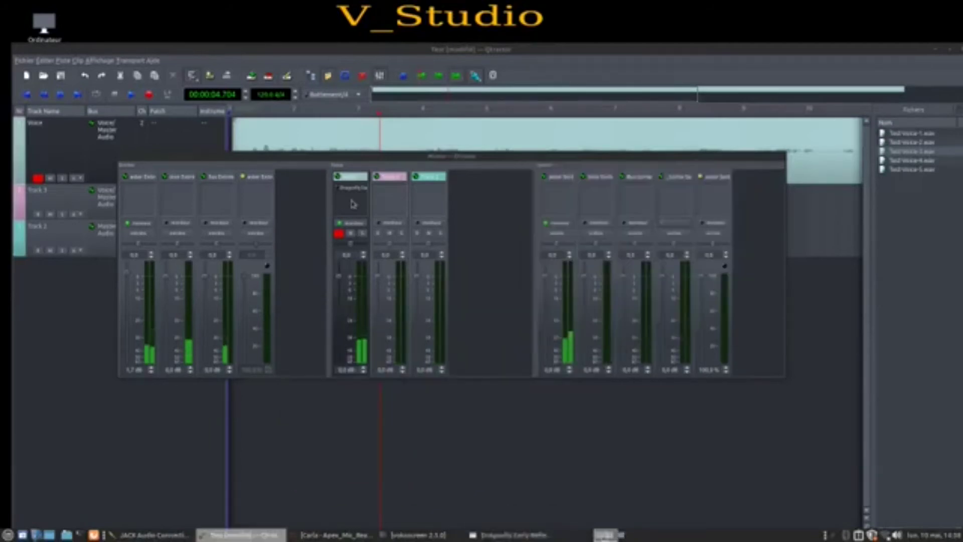
pyautogui.click(506, 535)
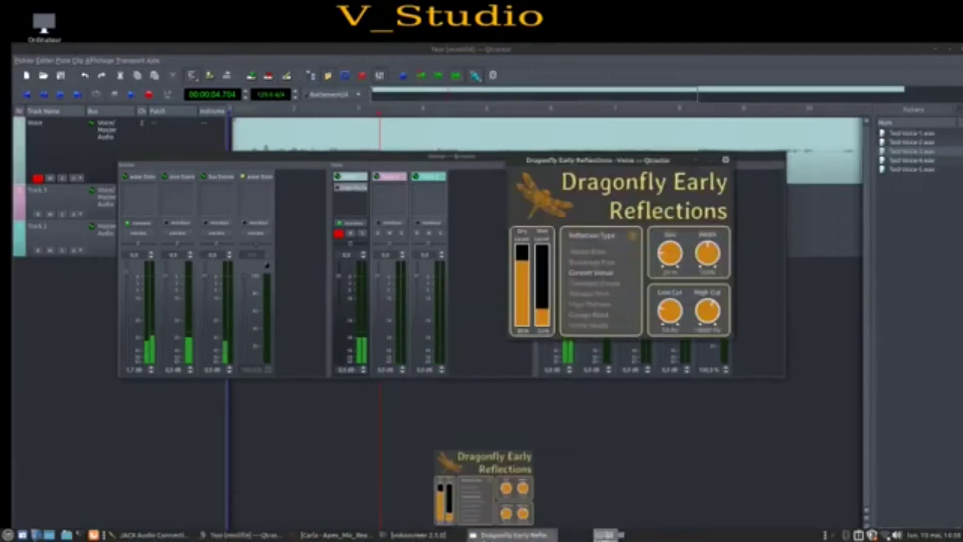
pyautogui.rightClick(596, 160)
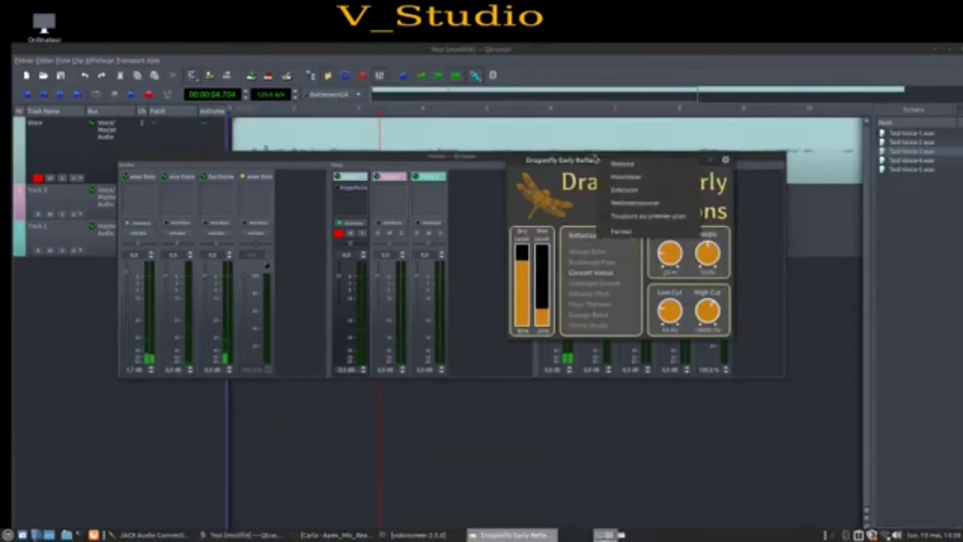
pyautogui.click(621, 217)
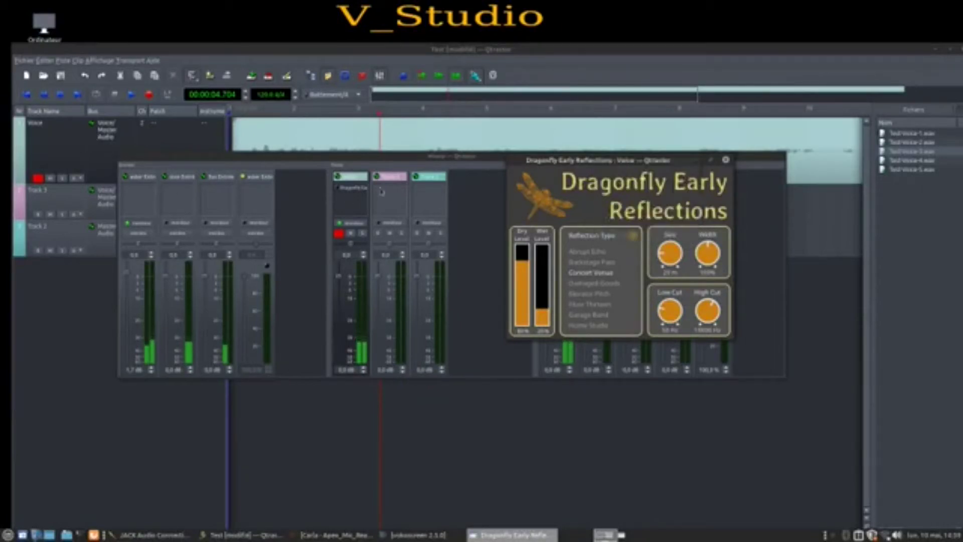
# - Activate Dragonfly Early Reflections on the Voice strip and set dry level to 81%, wet level to about 15% and size to 52 m
pyautogui.click(341, 193)
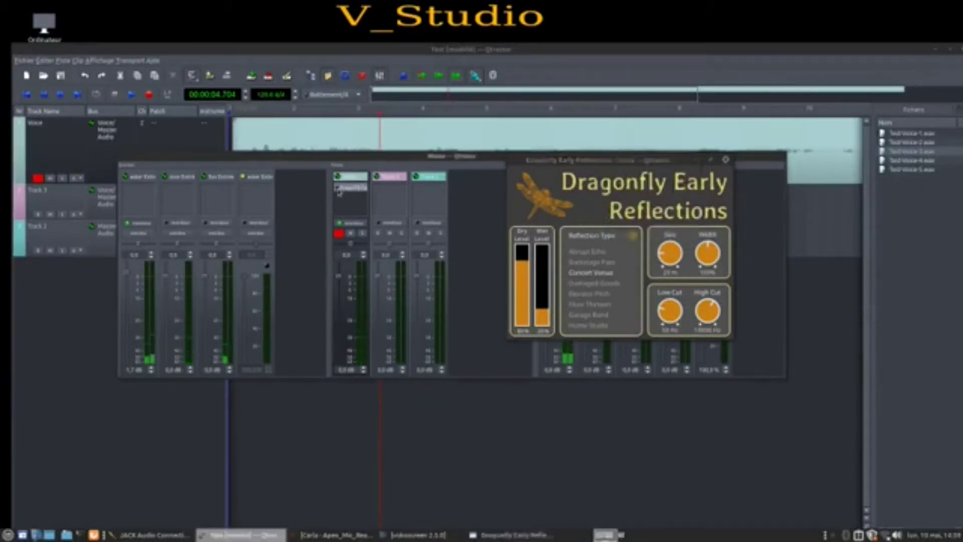
pyautogui.moveTo(539, 315)
pyautogui.mouseDown()
pyautogui.moveTo(549, 291)
pyautogui.moveTo(527, 316)
pyautogui.mouseUp()
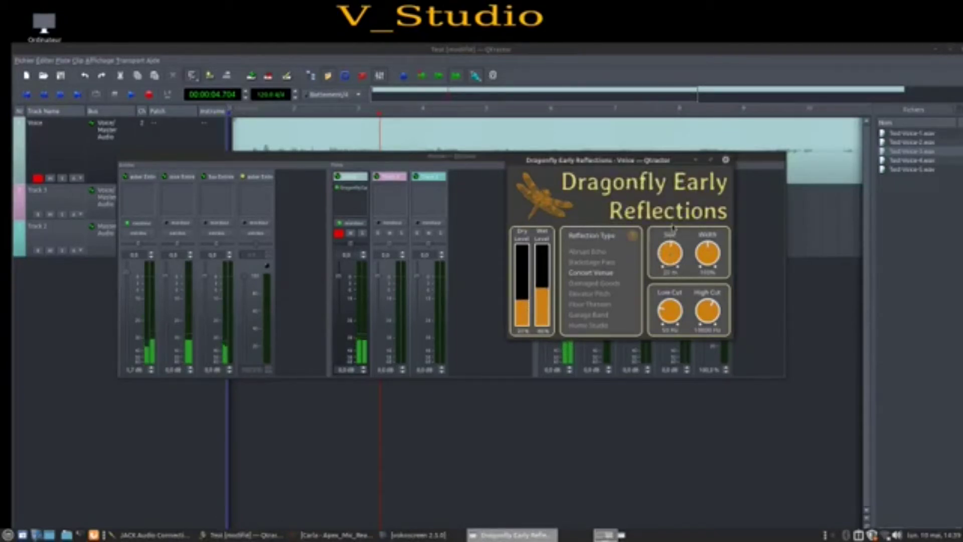
pyautogui.moveTo(524, 303); pyautogui.dragTo(544, 313)
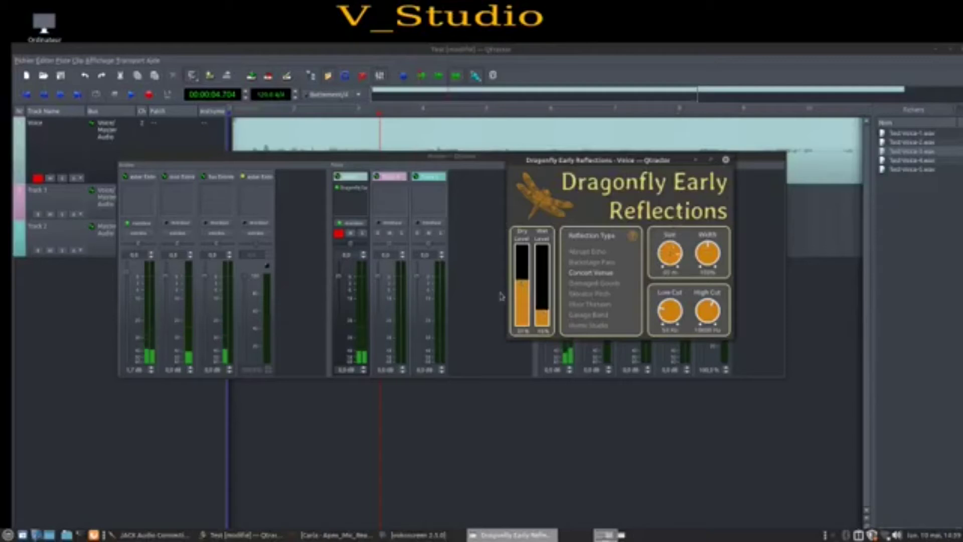
pyautogui.moveTo(523, 281); pyautogui.dragTo(526, 262)
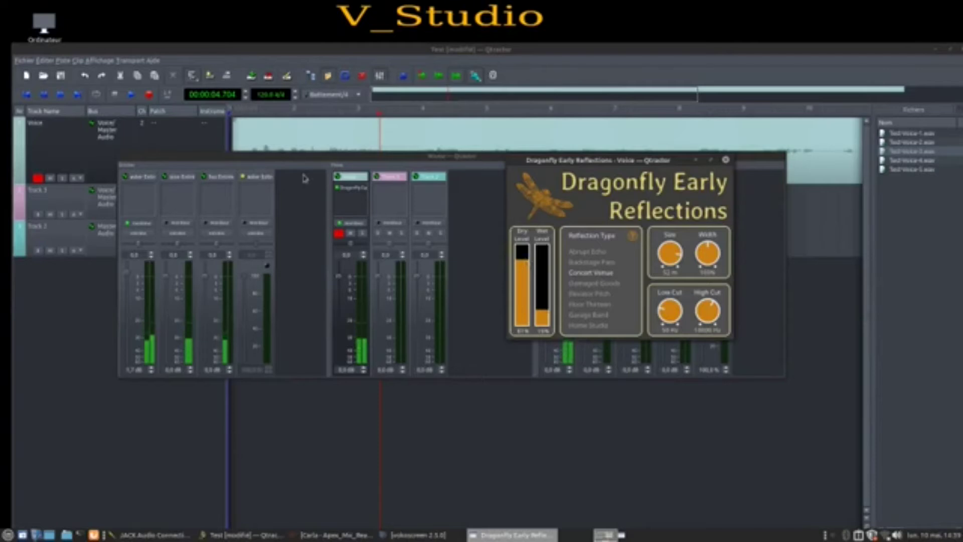
# - Move the mixer below the tracks and play back the Voice take through the reverb
pyautogui.click(318, 160)
pyautogui.moveTo(317, 159); pyautogui.dragTo(281, 316)
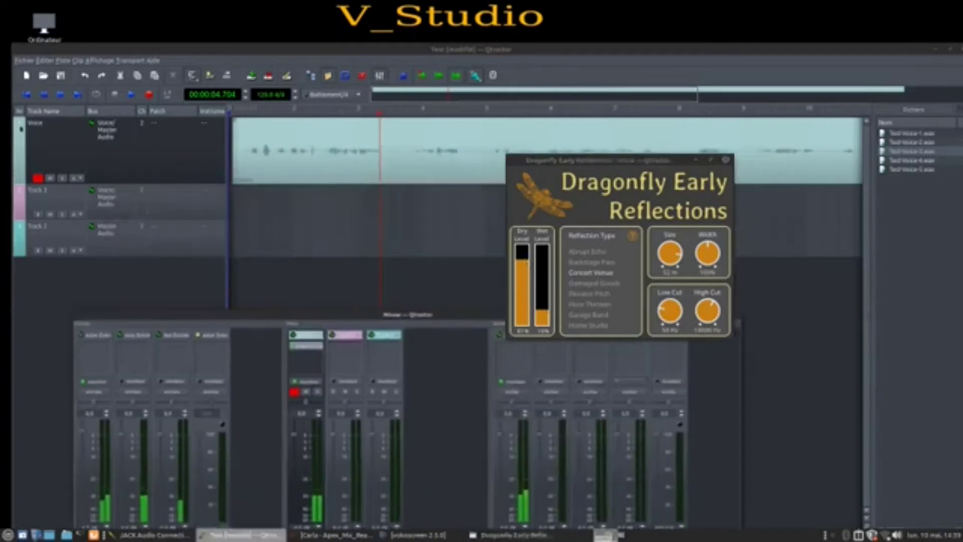
pyautogui.click(130, 97)
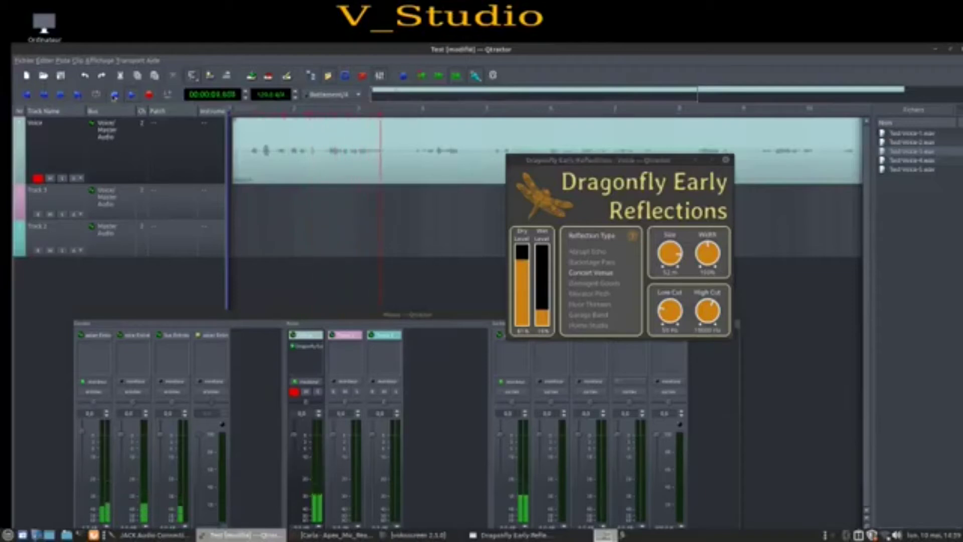
pyautogui.moveTo(301, 347)
pyautogui.mouseDown()
pyautogui.moveTo(272, 357)
pyautogui.moveTo(299, 354)
pyautogui.mouseUp()
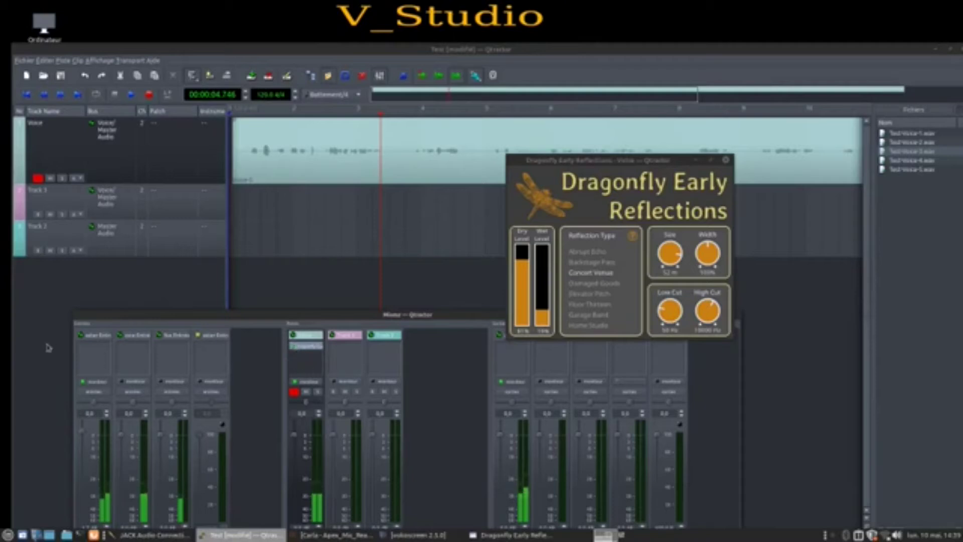
# - Switch off monitoring on the Voice strip, repositioning the mixer for a full view of its channels
pyautogui.click(301, 383)
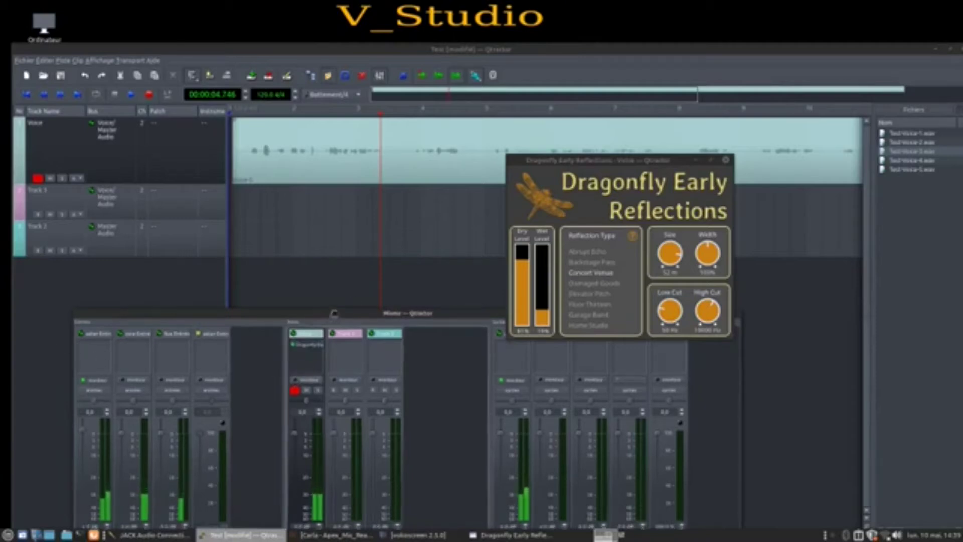
pyautogui.moveTo(331, 320); pyautogui.dragTo(394, 208)
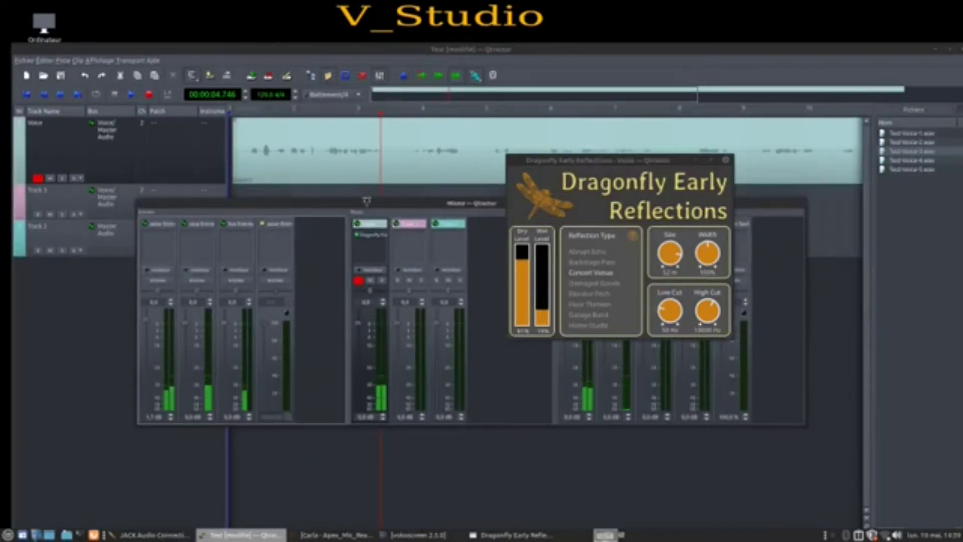
pyautogui.moveTo(367, 201); pyautogui.dragTo(292, 255)
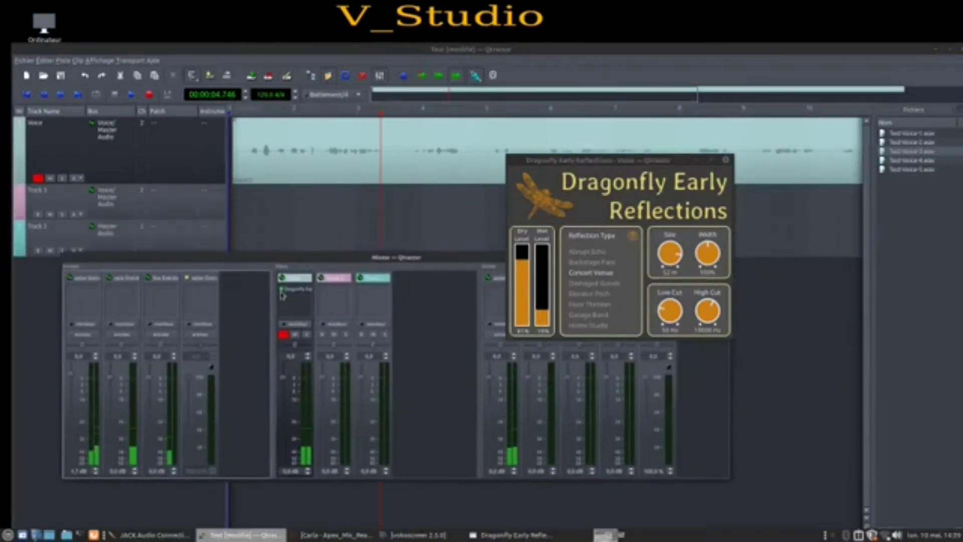
pyautogui.click(286, 324)
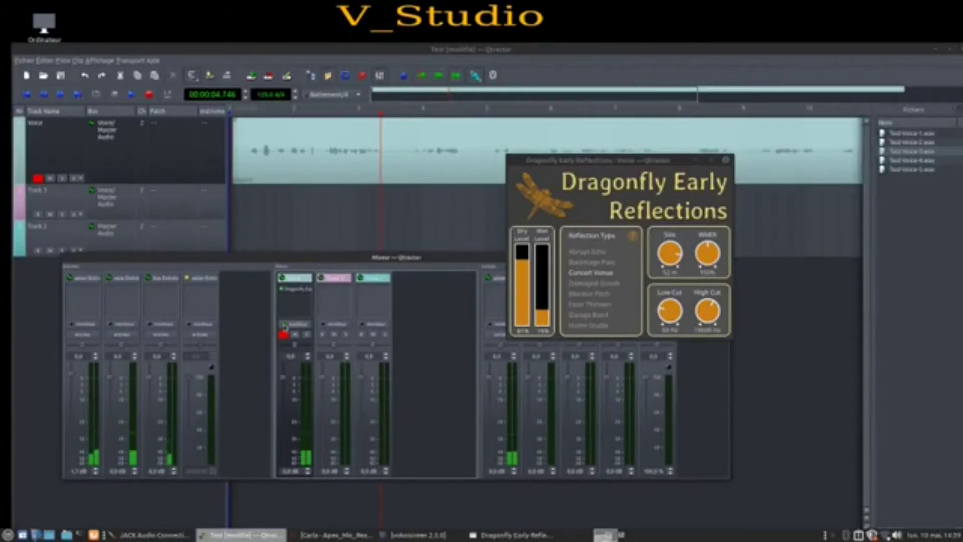
# - Select the Voice track and arrange the mixer and the Dragonfly Early Reflections window side by side below the tracks
pyautogui.click(61, 201)
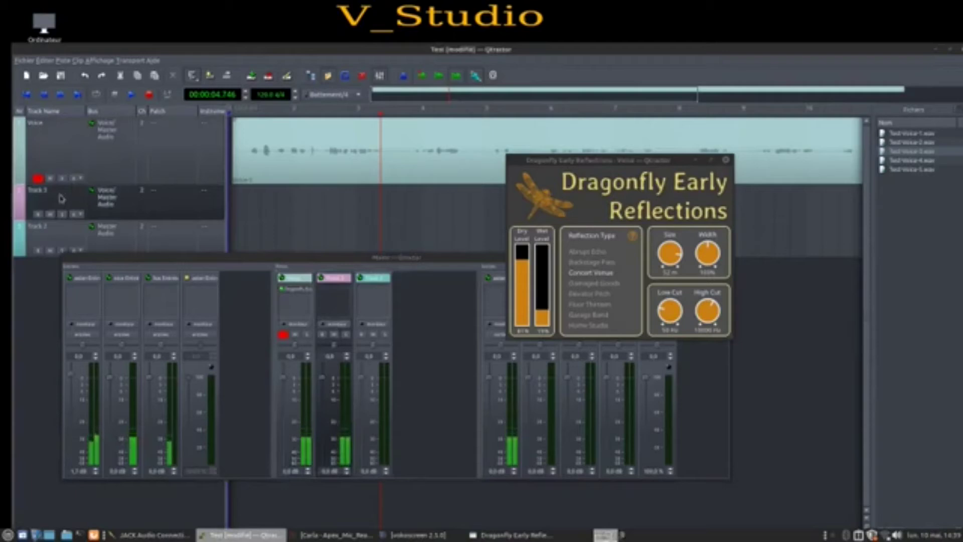
pyautogui.click(55, 151)
pyautogui.moveTo(316, 253); pyautogui.dragTo(287, 282)
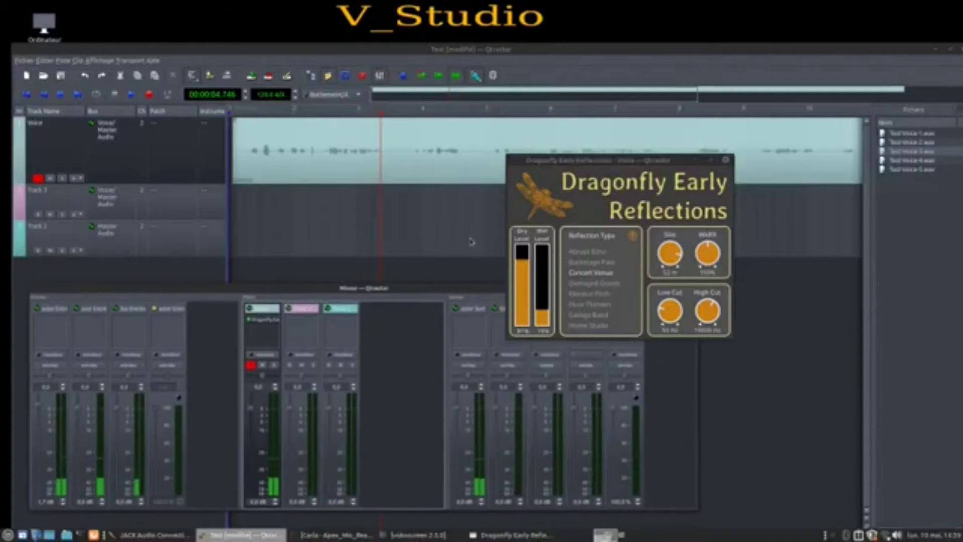
pyautogui.moveTo(602, 160); pyautogui.dragTo(785, 331)
pyautogui.moveTo(428, 290); pyautogui.dragTo(456, 295)
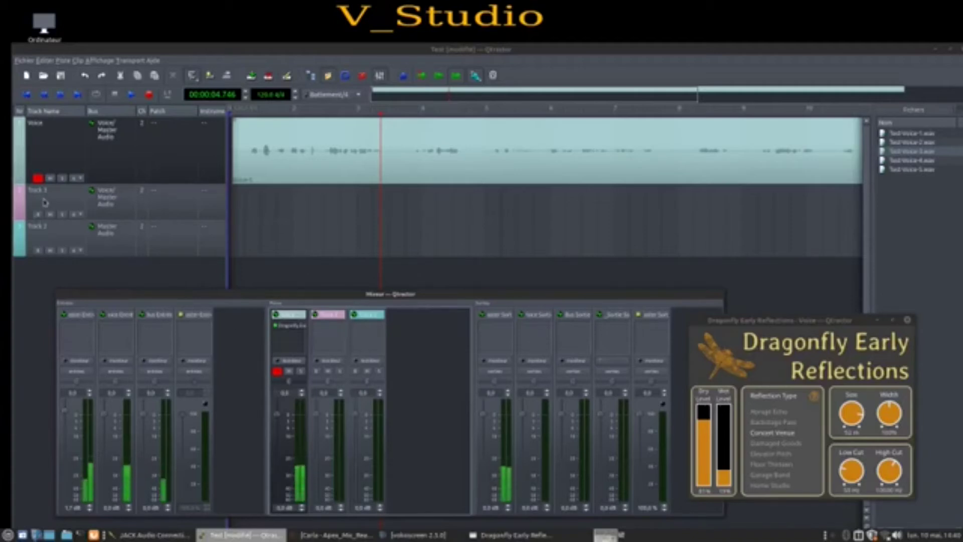
# - Delete Track 3, the empty track directly after Voice, from the session
pyautogui.rightClick(340, 354)
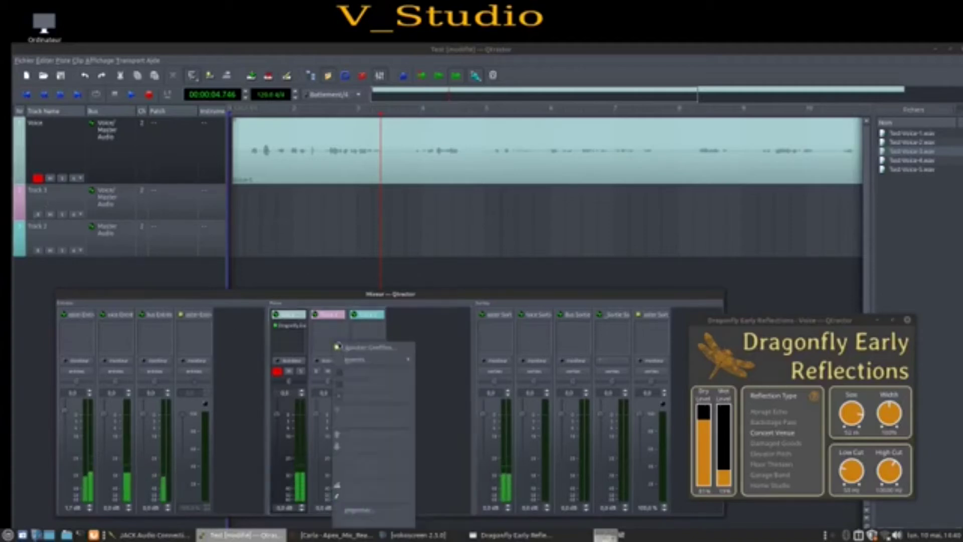
pyautogui.click(330, 324)
pyautogui.rightClick(335, 315)
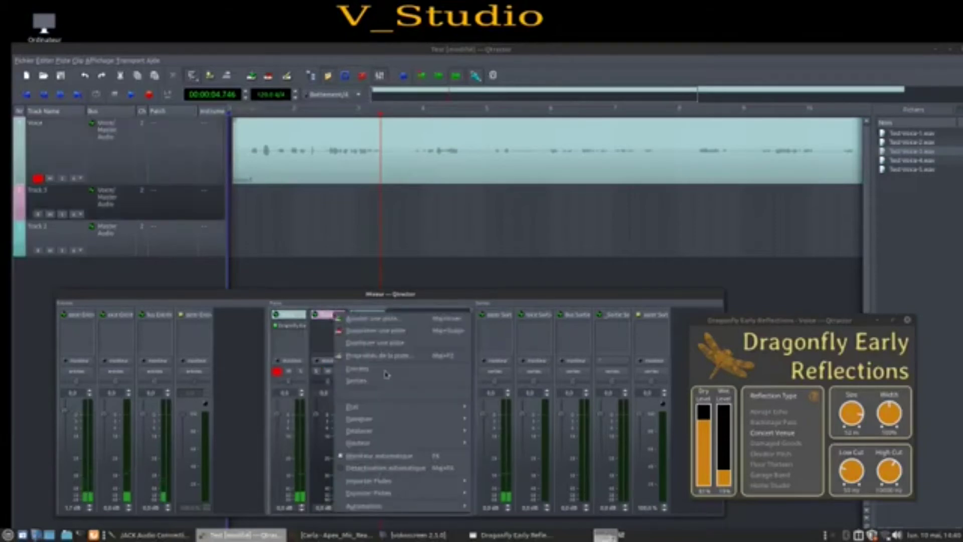
pyautogui.click(380, 333)
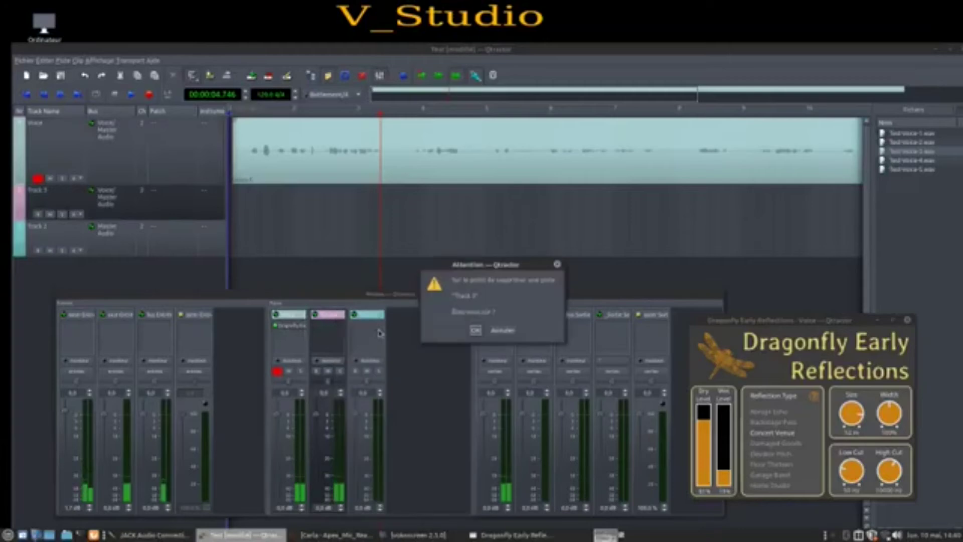
pyautogui.click(475, 332)
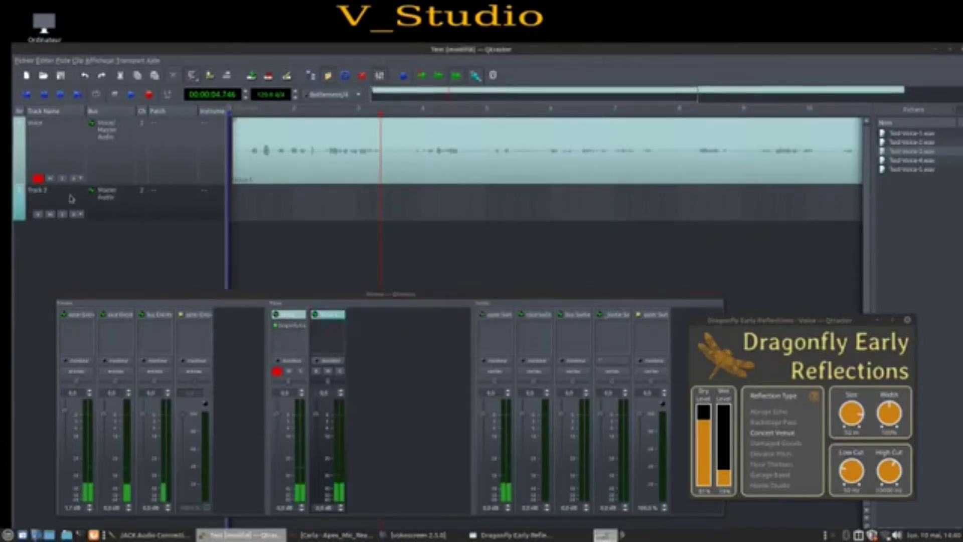
# - Delete the remaining empty Track 2 so that only the Voice track is left
pyautogui.rightClick(51, 195)
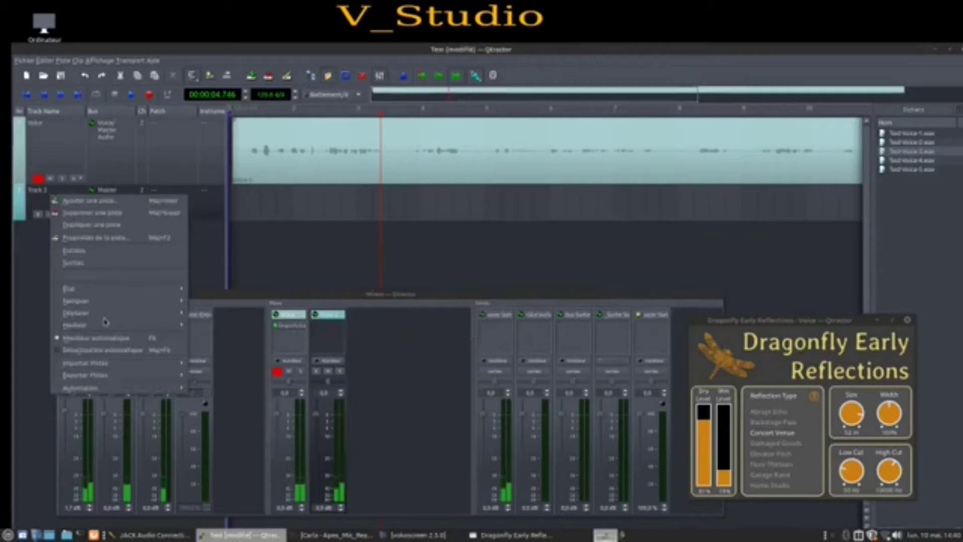
pyautogui.click(306, 330)
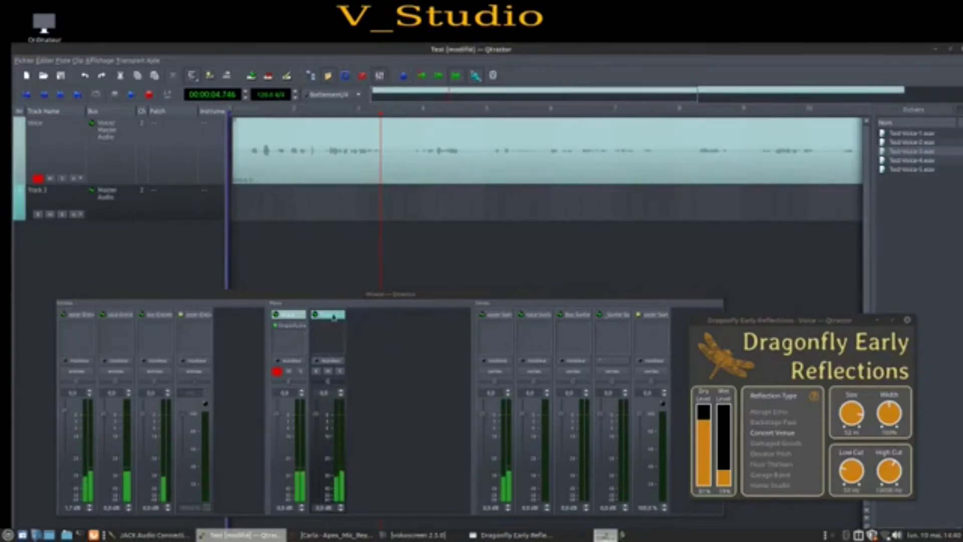
pyautogui.rightClick(334, 317)
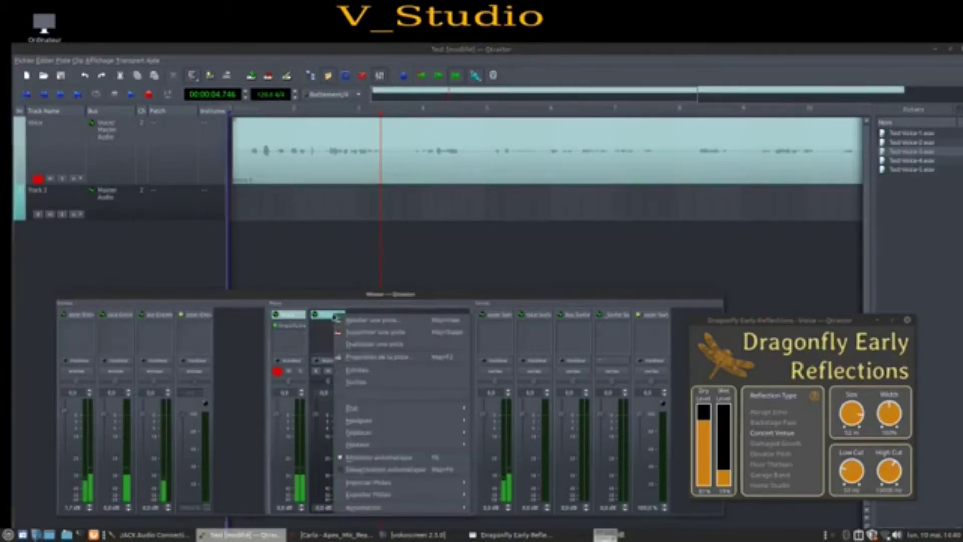
pyautogui.click(385, 332)
pyautogui.click(476, 331)
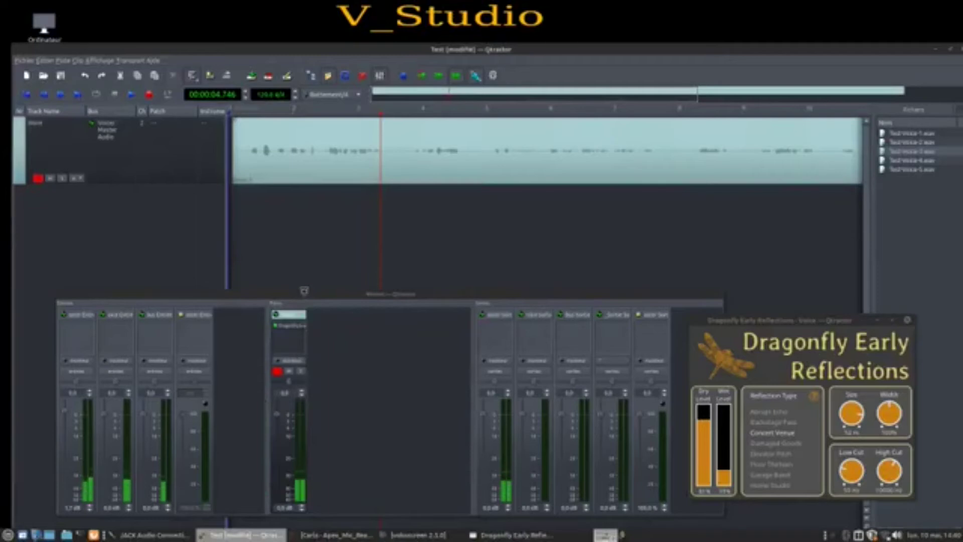
# - Move the mixer up beneath the Voice track and lower the Dragonfly Early Reflections wet level to nearly zero
pyautogui.moveTo(297, 297); pyautogui.dragTo(406, 230)
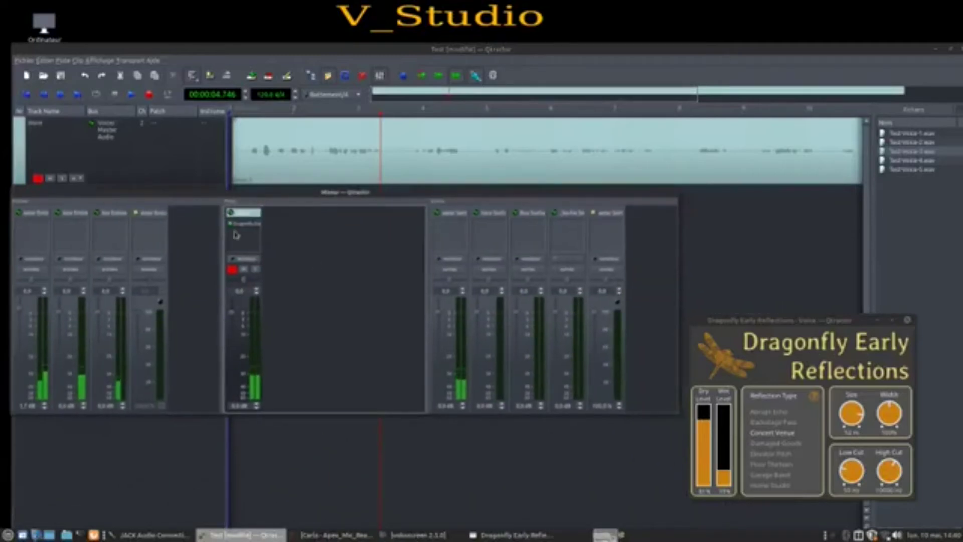
pyautogui.moveTo(726, 474); pyautogui.dragTo(728, 486)
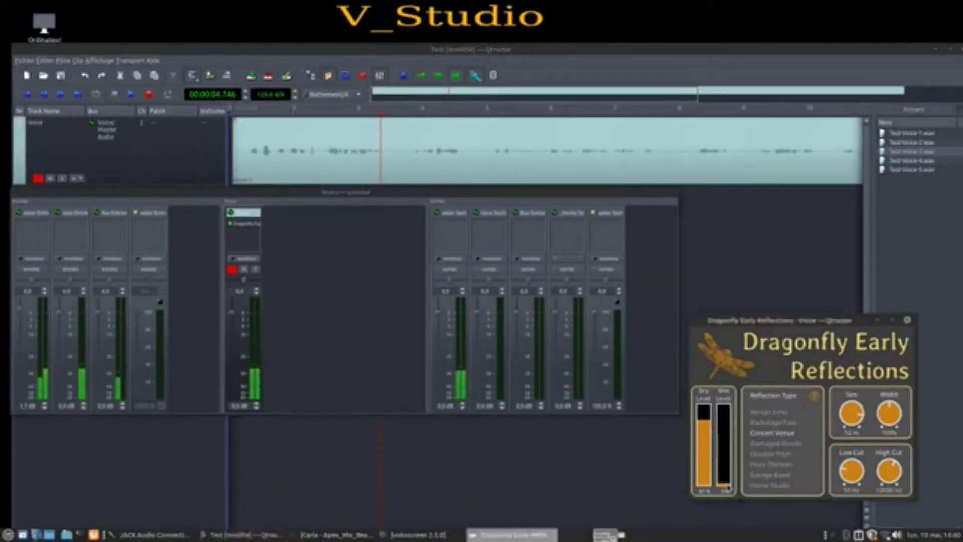
# - Move the Dragonfly Early Reflections window and the mixer lower, clear of the Voice track
pyautogui.moveTo(781, 322); pyautogui.dragTo(642, 415)
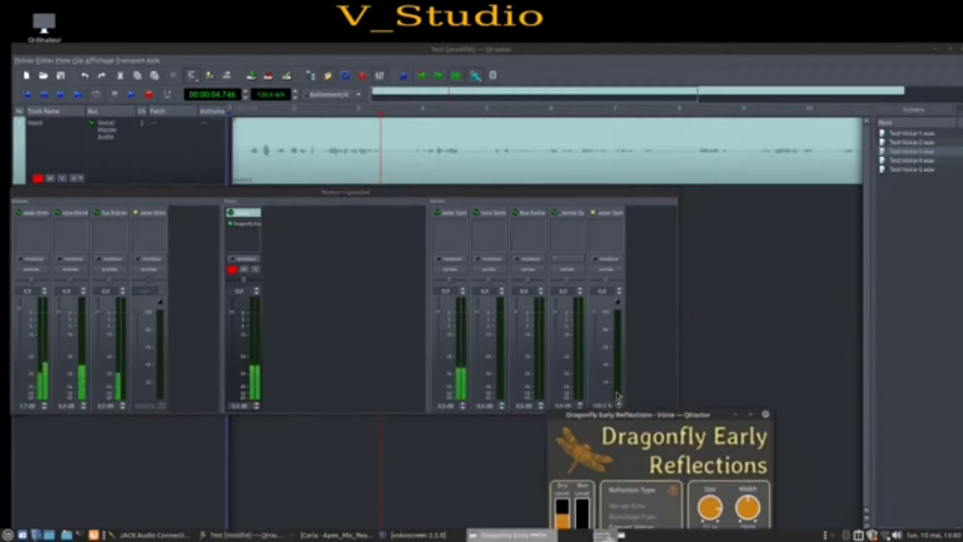
pyautogui.moveTo(230, 202); pyautogui.dragTo(251, 309)
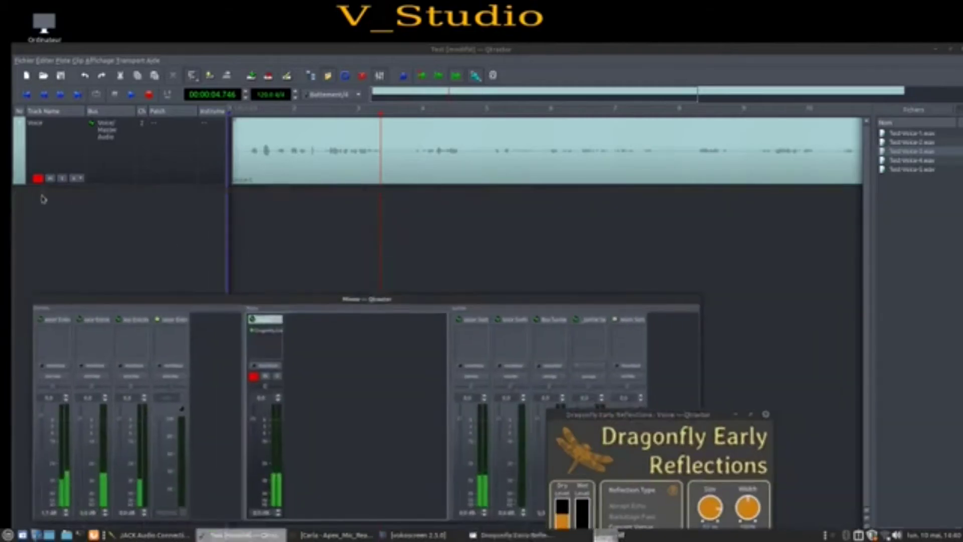
pyautogui.moveTo(387, 300); pyautogui.dragTo(463, 275)
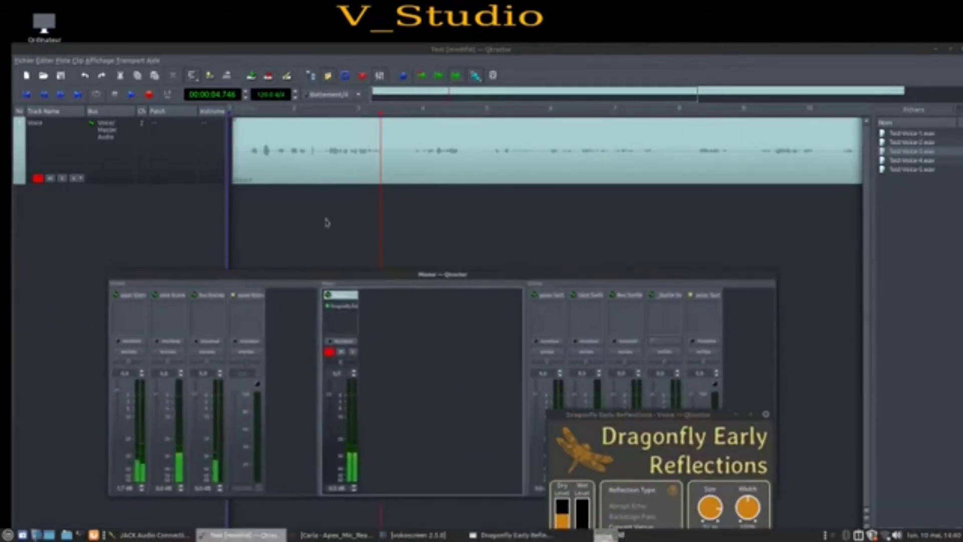
pyautogui.rightClick(387, 308)
pyautogui.click(374, 299)
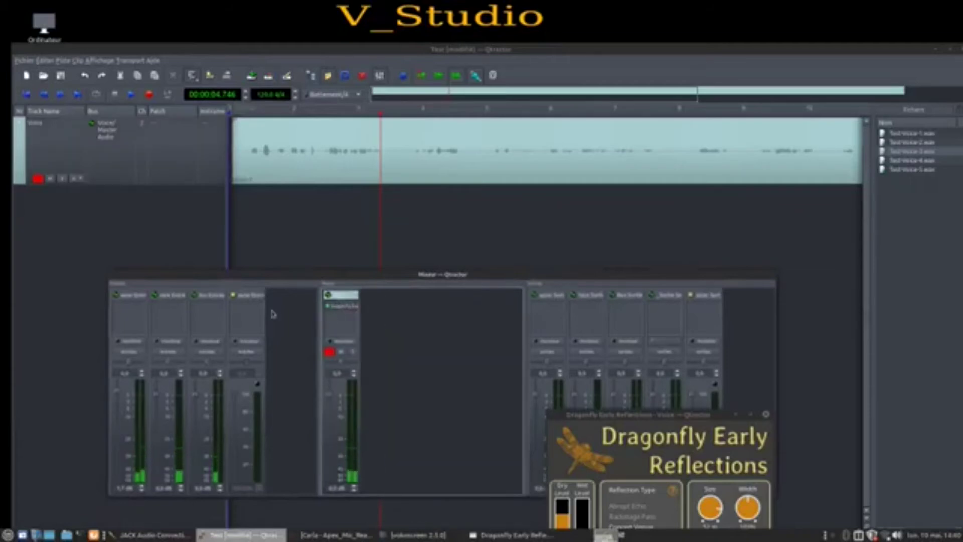
pyautogui.rightClick(405, 306)
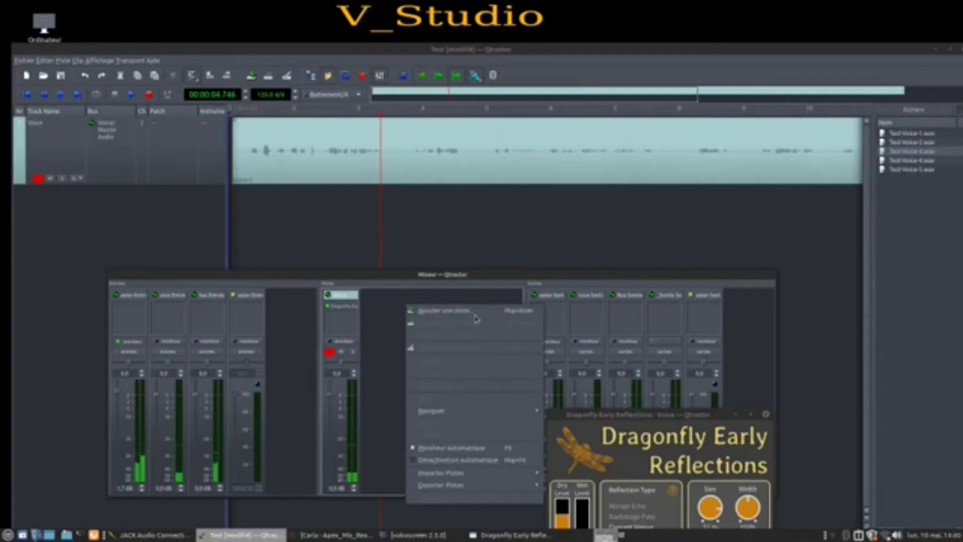
pyautogui.click(391, 310)
pyautogui.rightClick(396, 307)
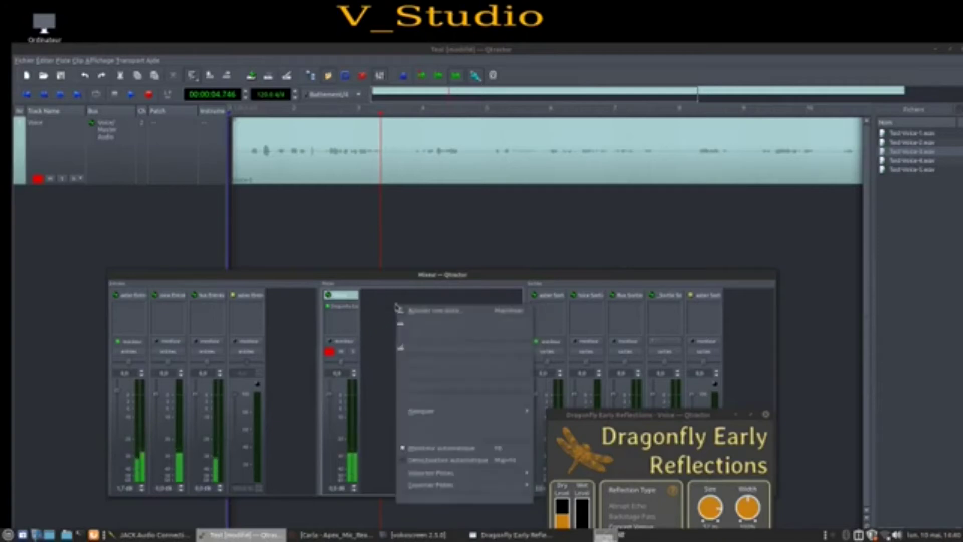
pyautogui.rightClick(277, 305)
pyautogui.click(497, 325)
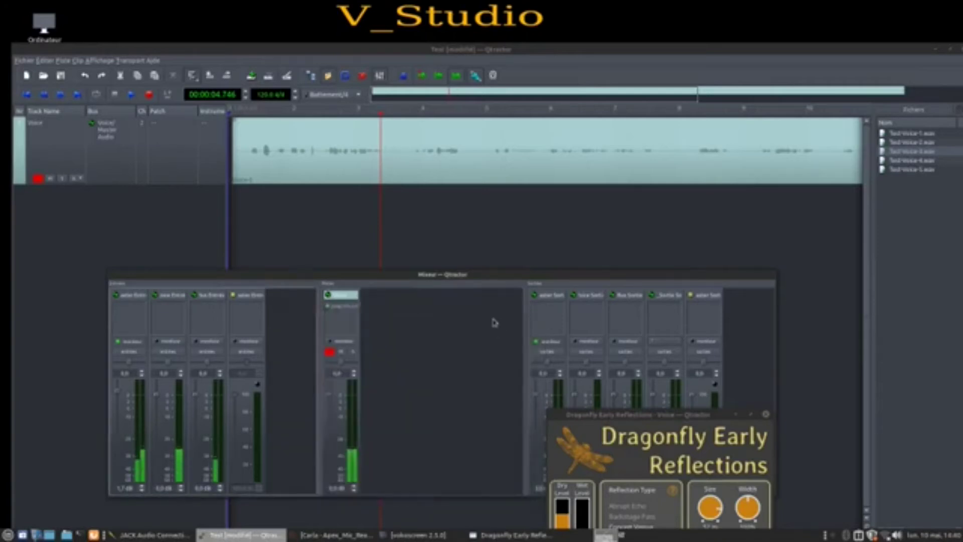
pyautogui.rightClick(760, 320)
pyautogui.click(475, 314)
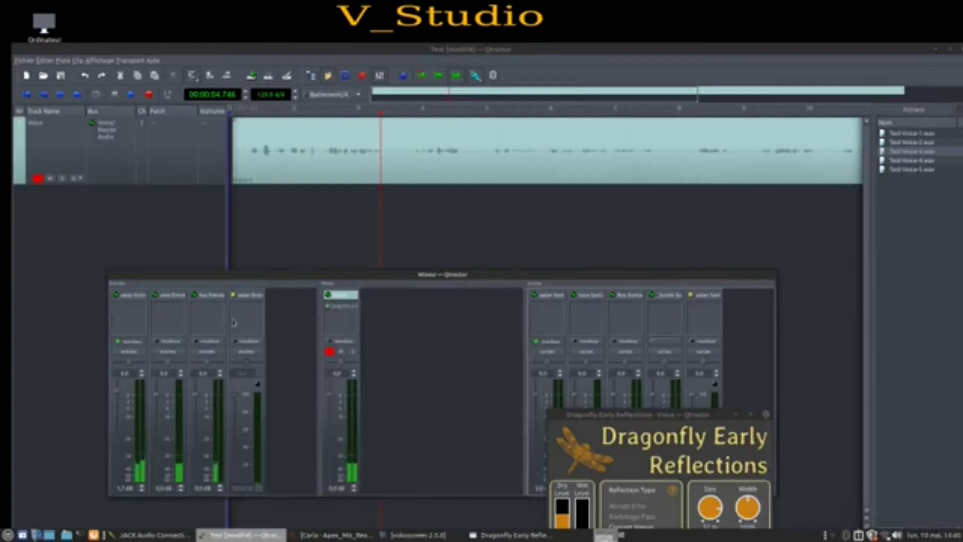
# - Start a new audio track from the mixer, open the bus manager from its dialog and place it beside the dialog
pyautogui.rightClick(384, 307)
pyautogui.click(412, 312)
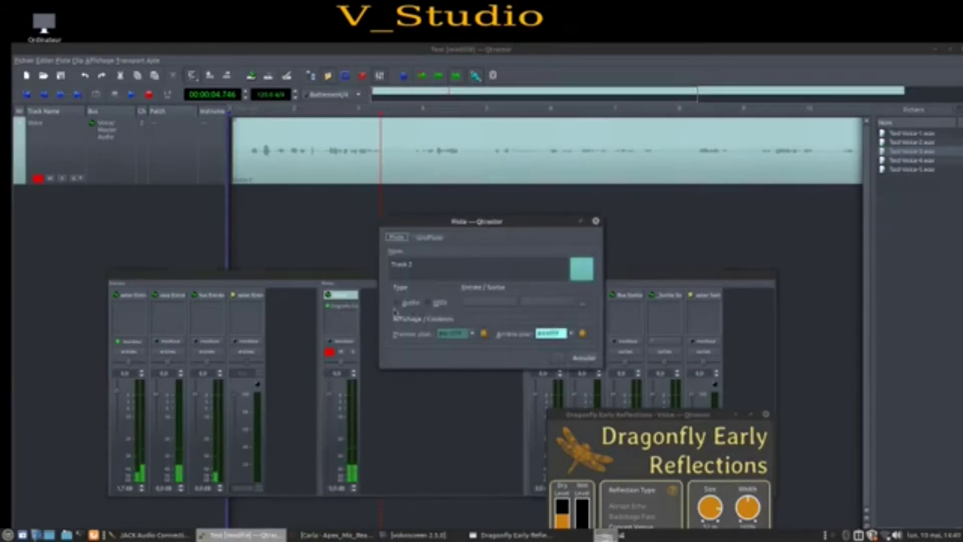
pyautogui.click(397, 304)
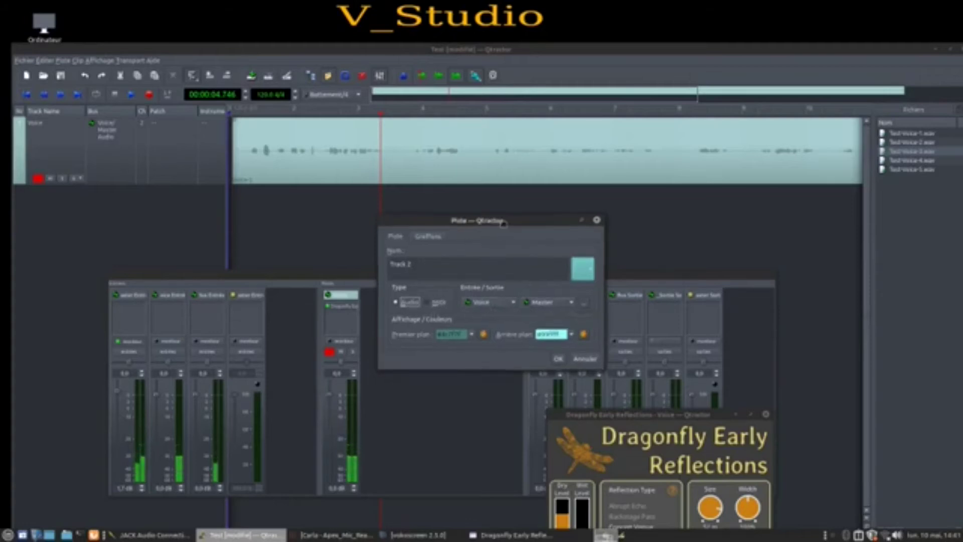
pyautogui.click(578, 305)
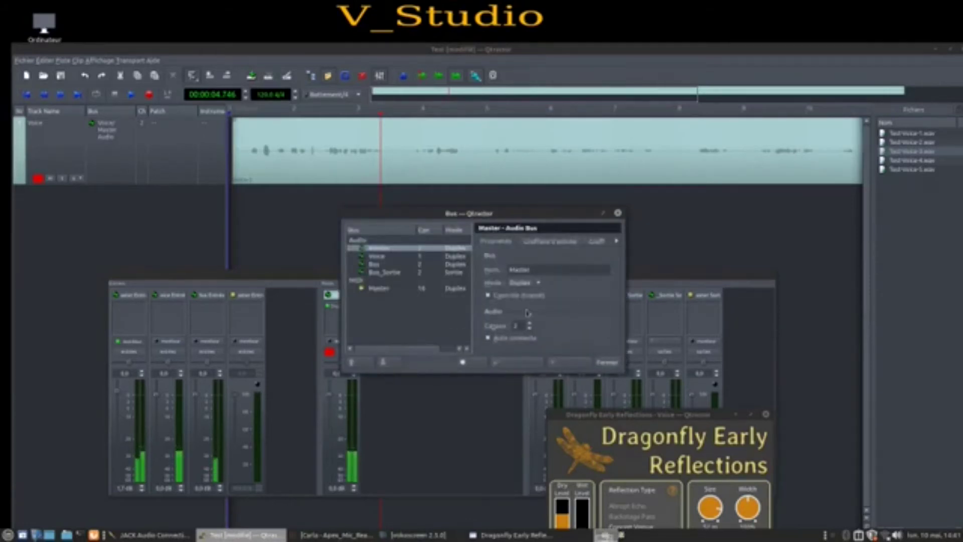
pyautogui.moveTo(472, 214); pyautogui.dragTo(802, 139)
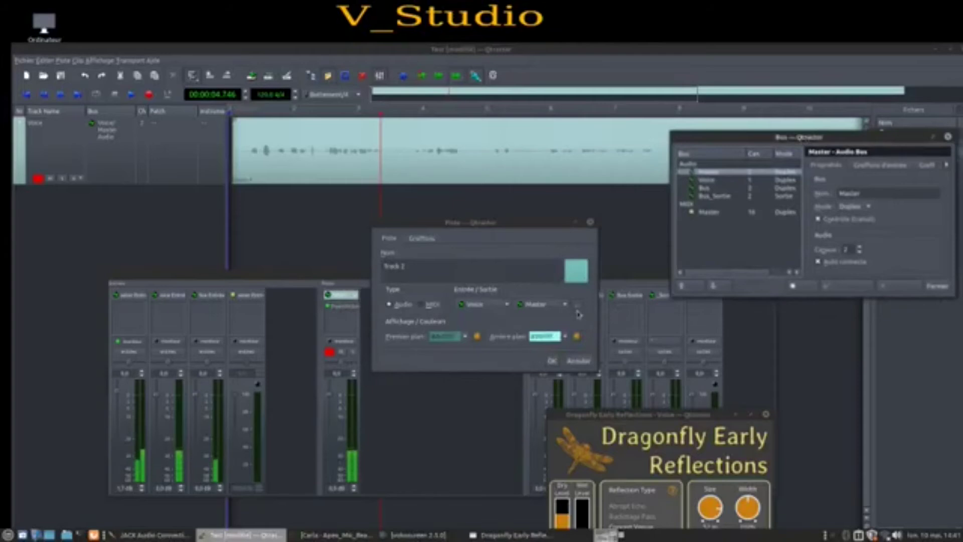
pyautogui.moveTo(763, 137); pyautogui.dragTo(699, 191)
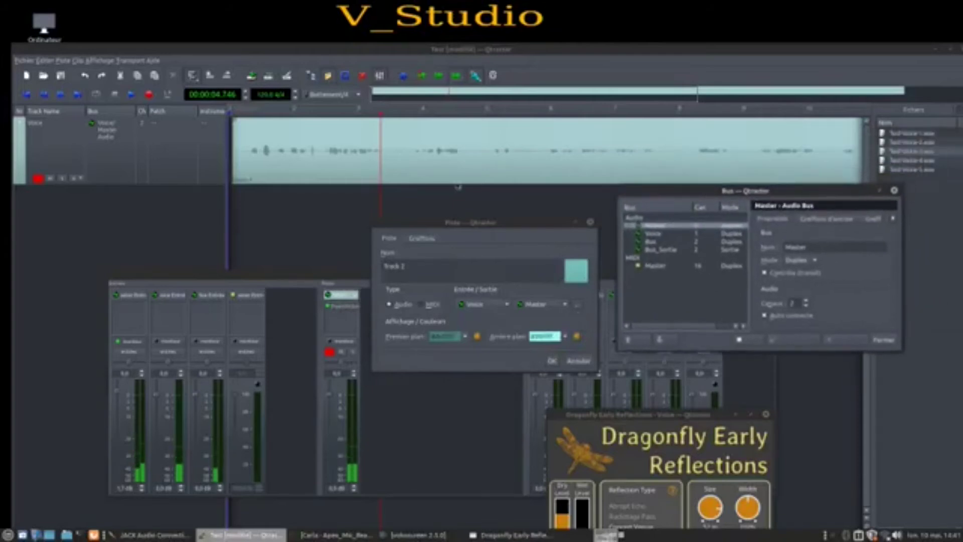
# - Create a new audio bus named Aux, using the Master bus settings as its basis
pyautogui.moveTo(821, 248); pyautogui.dragTo(753, 245)
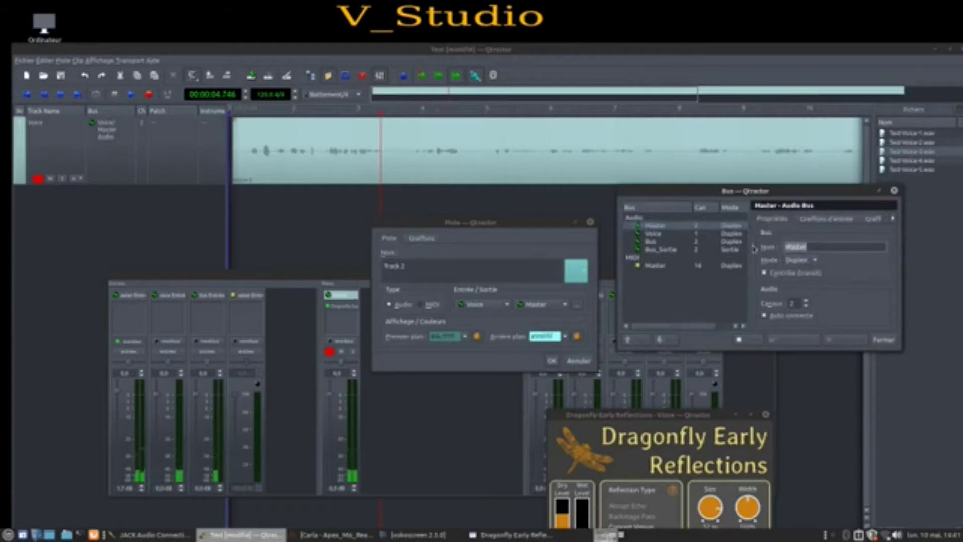
pyautogui.write('Aux')
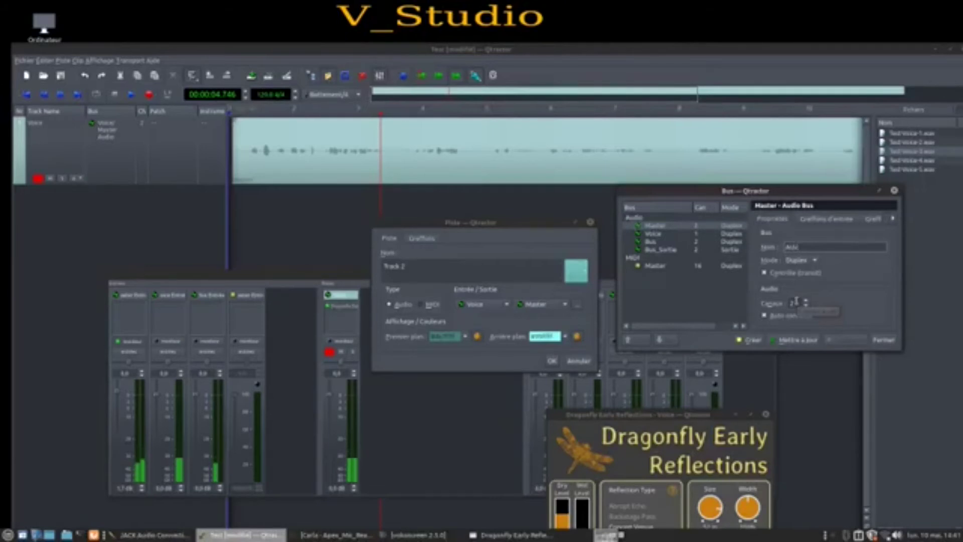
pyautogui.rightClick(645, 294)
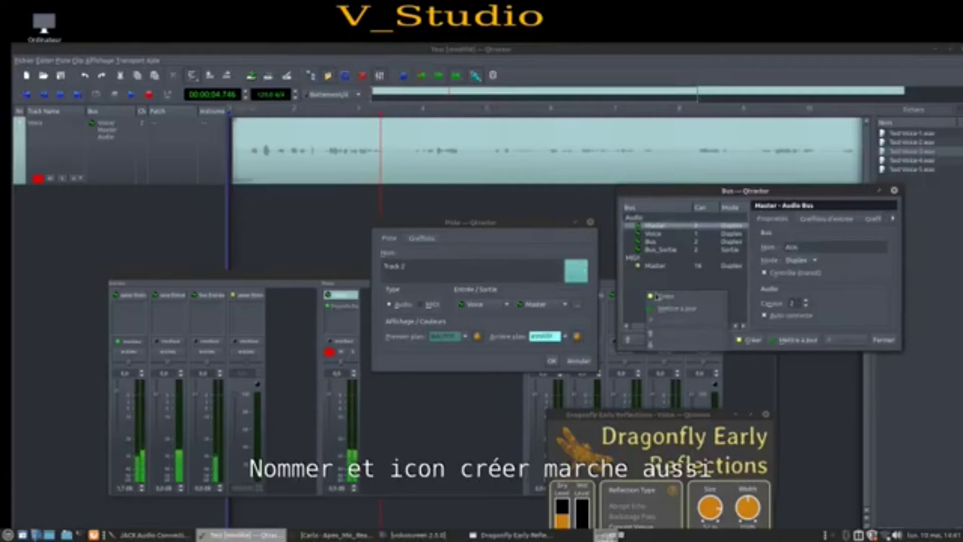
pyautogui.rightClick(641, 279)
pyautogui.rightClick(640, 280)
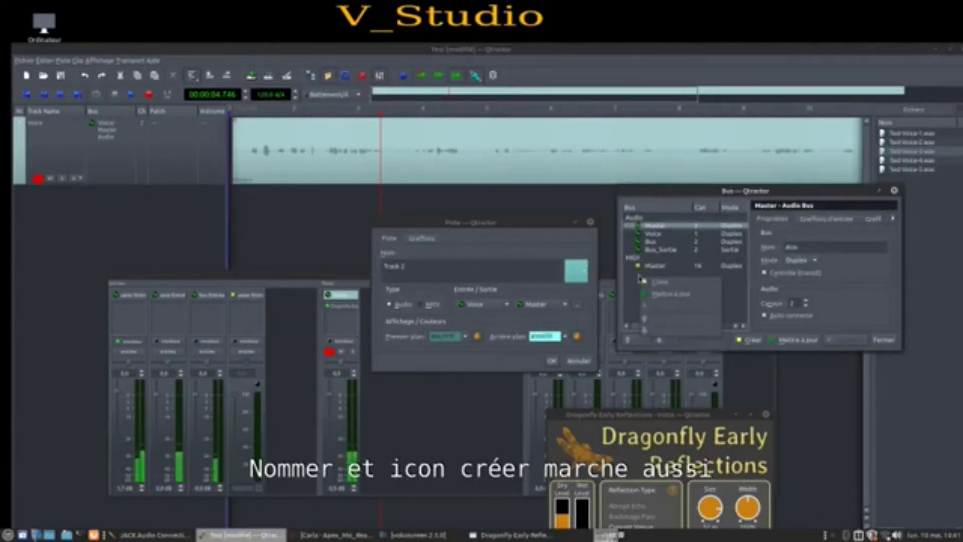
pyautogui.click(654, 283)
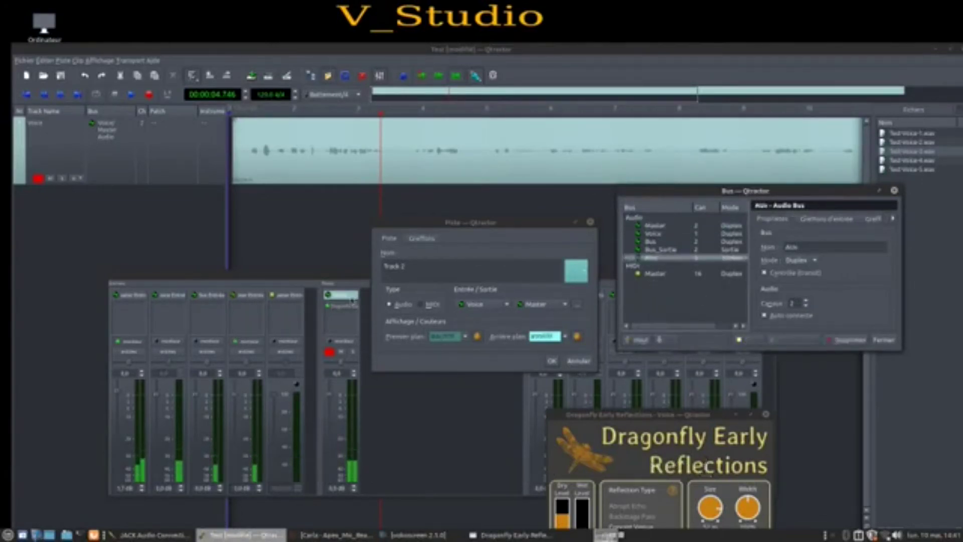
# - Finish adding the new audio track to the session and turn off monitoring on the Aux input bus
pyautogui.moveTo(492, 232); pyautogui.dragTo(313, 211)
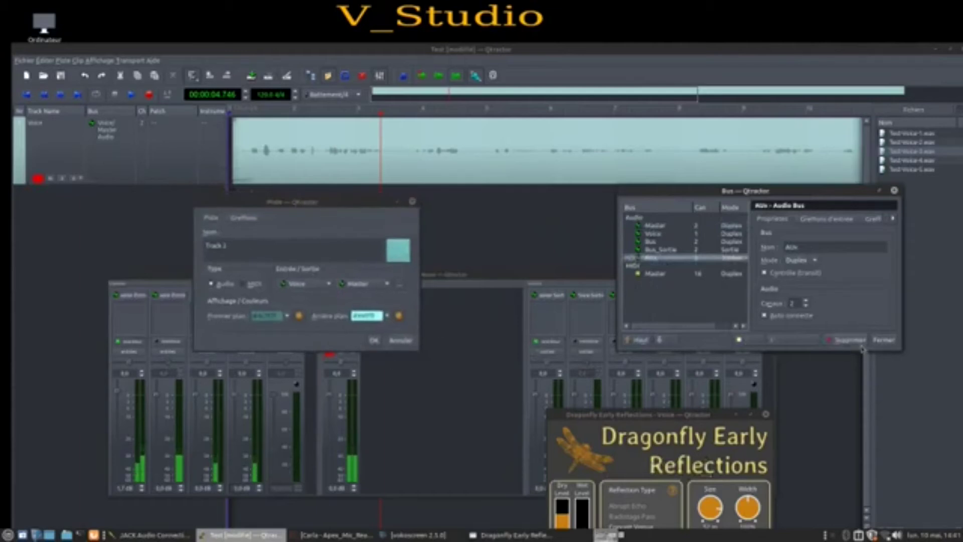
pyautogui.click(884, 341)
pyautogui.click(374, 341)
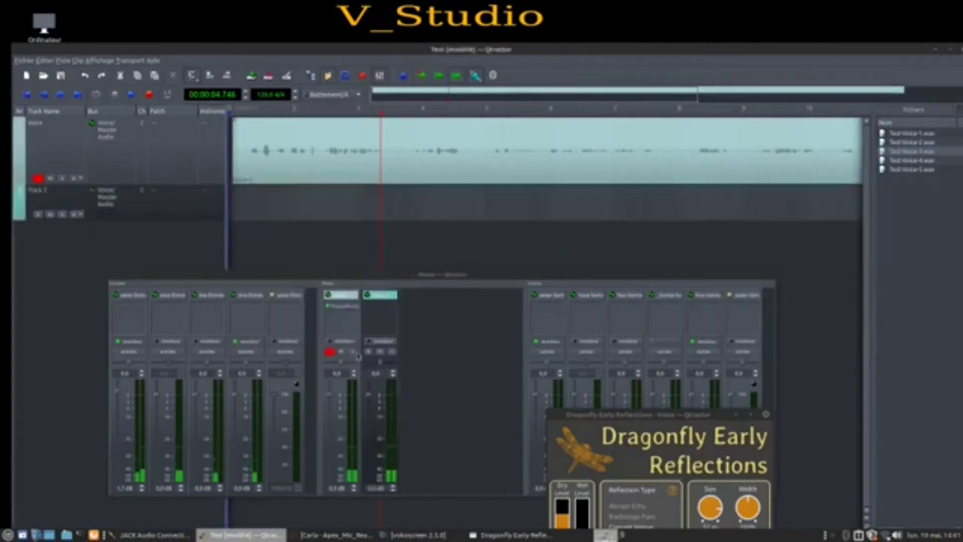
pyautogui.click(235, 337)
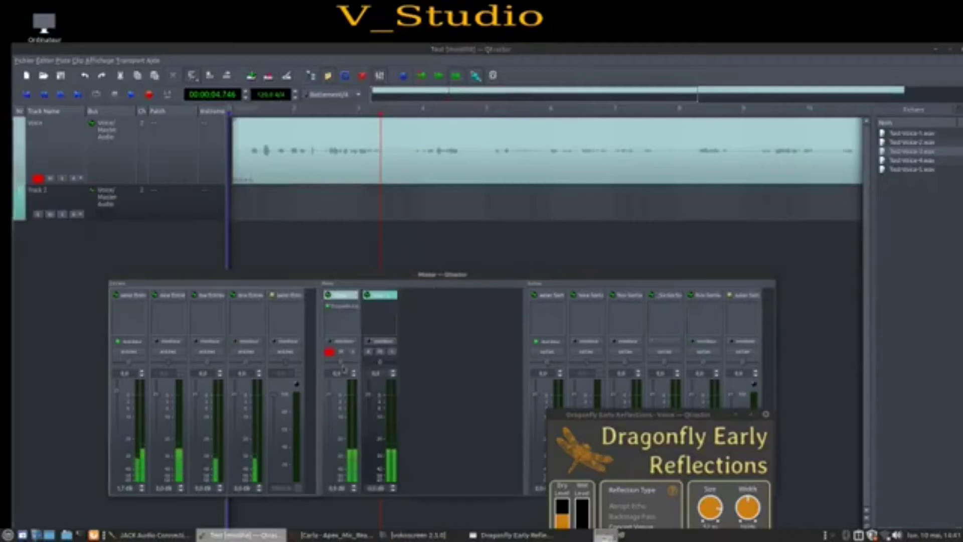
# - Move the mixer higher beneath the tracks and increase the height of Track 2
pyautogui.moveTo(422, 275); pyautogui.dragTo(478, 241)
pyautogui.moveTo(21, 220); pyautogui.dragTo(21, 241)
pyautogui.click(398, 262)
pyautogui.click(398, 262)
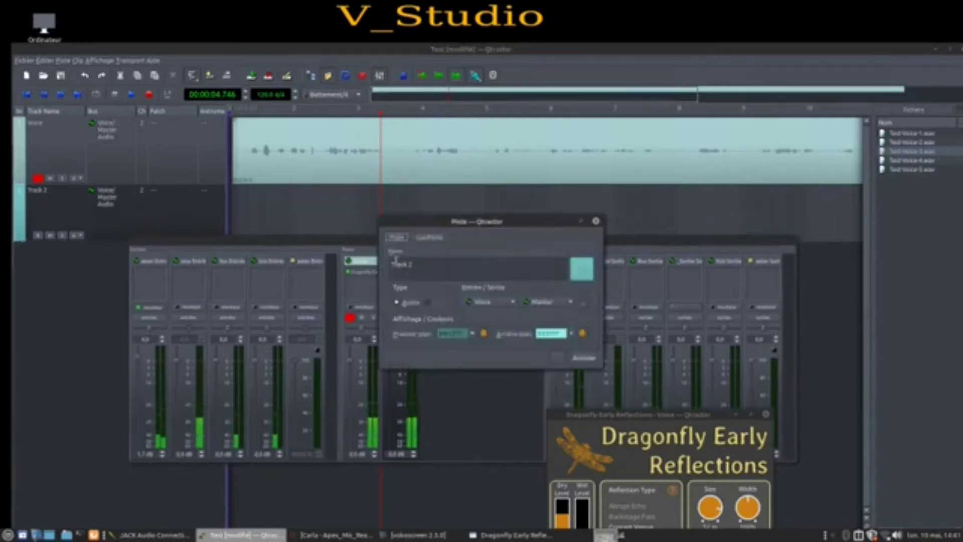
pyautogui.click(594, 221)
# - Examine the input connections of Track 2 and close the connections window
pyautogui.rightClick(419, 262)
pyautogui.rightClick(408, 262)
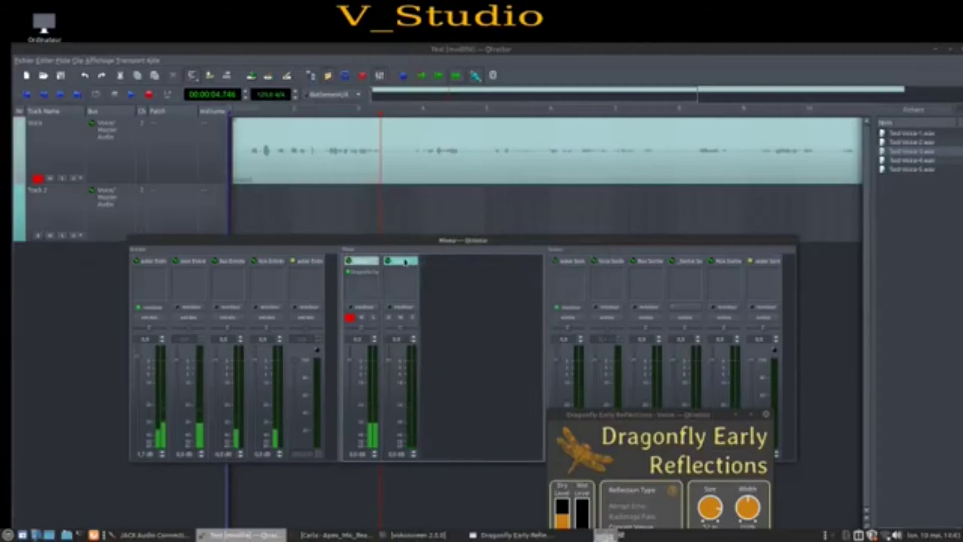
pyautogui.rightClick(408, 263)
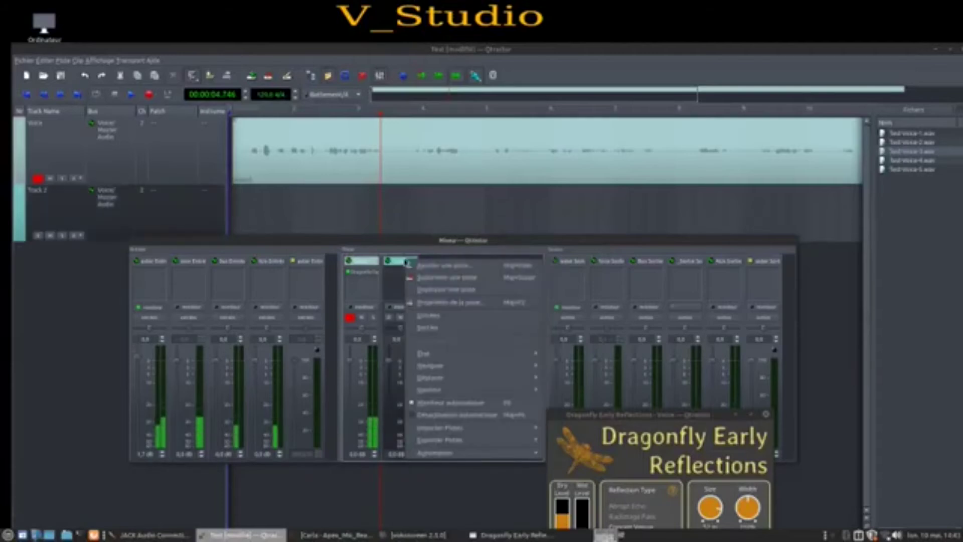
pyautogui.click(448, 315)
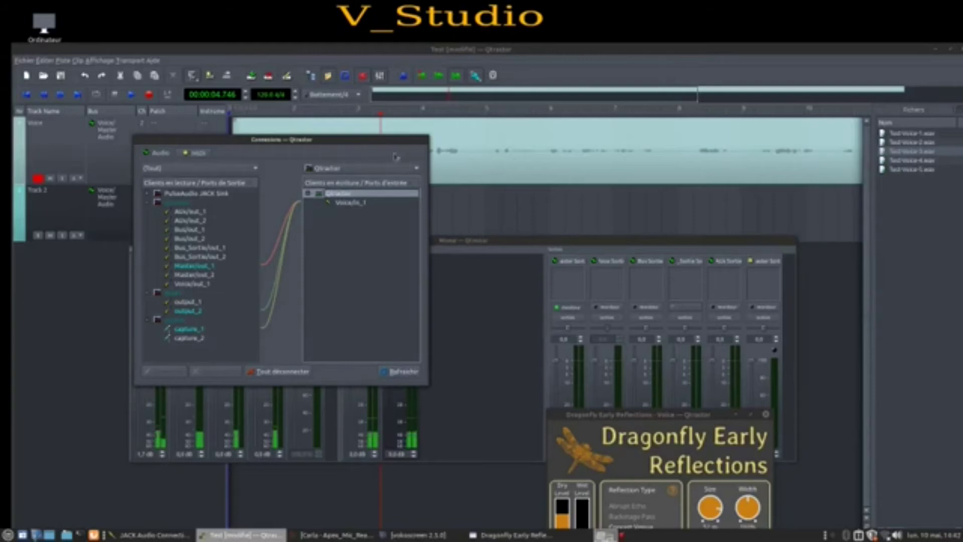
pyautogui.rightClick(375, 144)
pyautogui.click(386, 217)
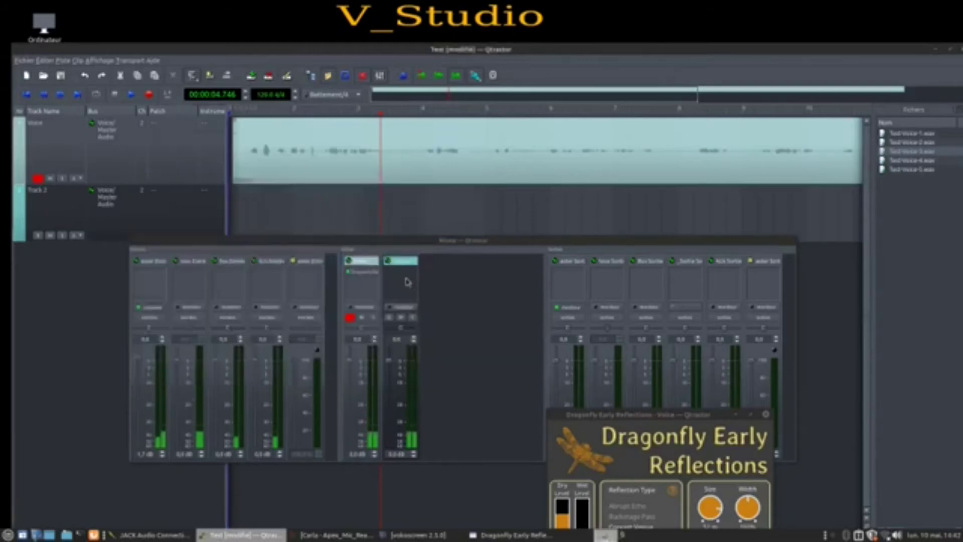
# - Examine which ports the outputs of Track 2 feed and close the connections window
pyautogui.rightClick(400, 267)
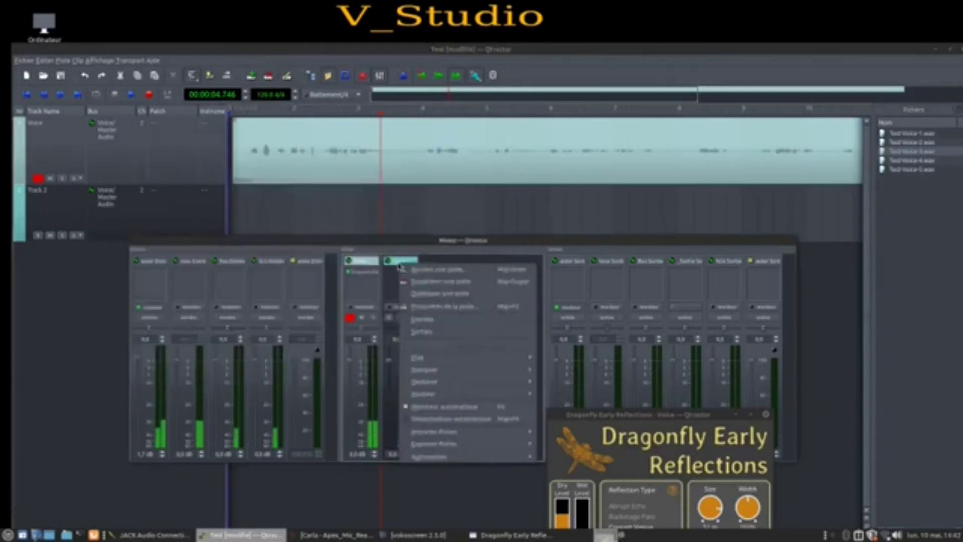
pyautogui.click(435, 333)
pyautogui.moveTo(296, 153); pyautogui.dragTo(492, 123)
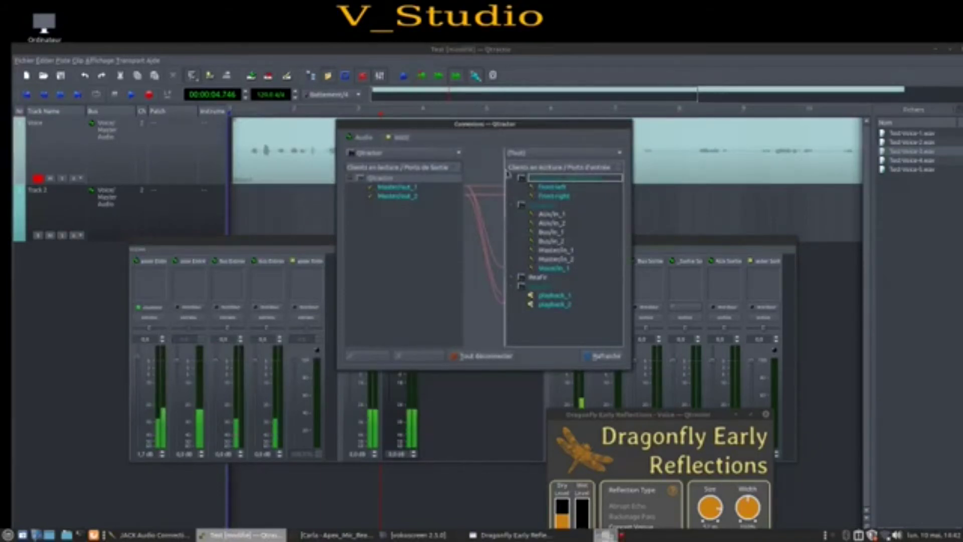
pyautogui.moveTo(495, 124); pyautogui.dragTo(563, 123)
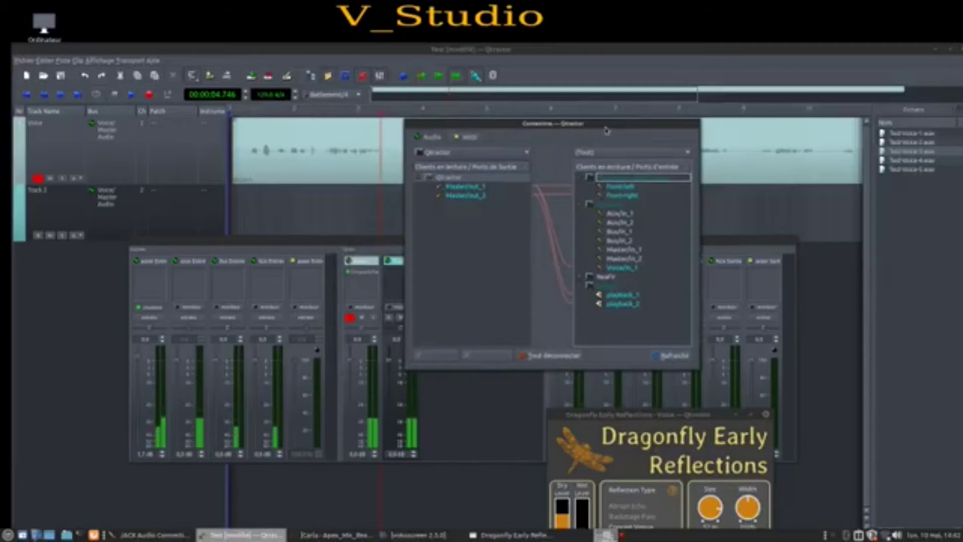
pyautogui.moveTo(606, 126); pyautogui.dragTo(536, 168)
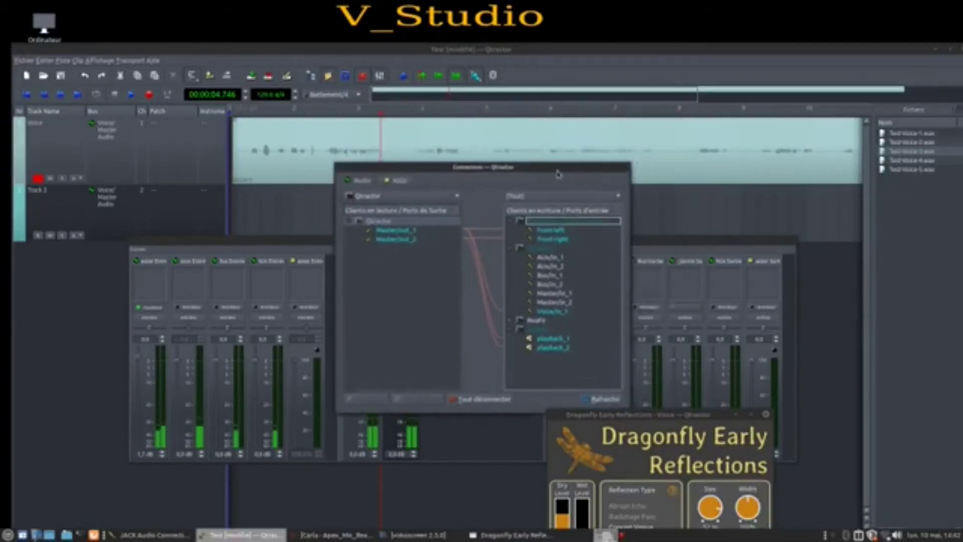
pyautogui.rightClick(547, 169)
pyautogui.click(564, 244)
# - Reposition the mixer lower beneath the tracks and close the Dragonfly Early Reflections window
pyautogui.moveTo(459, 242); pyautogui.dragTo(351, 277)
pyautogui.moveTo(619, 416); pyautogui.dragTo(759, 251)
pyautogui.moveTo(459, 277); pyautogui.dragTo(522, 277)
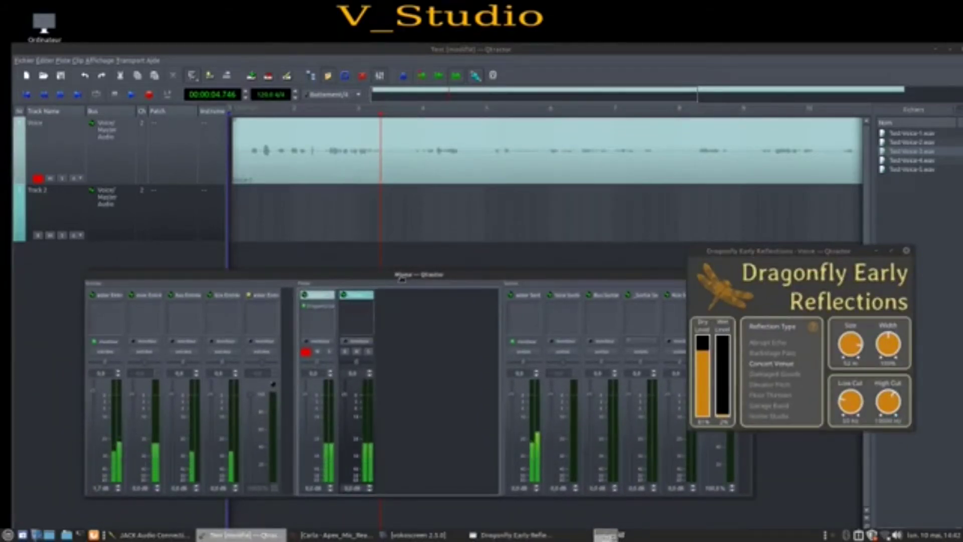
pyautogui.moveTo(403, 276); pyautogui.dragTo(384, 306)
pyautogui.rightClick(412, 313)
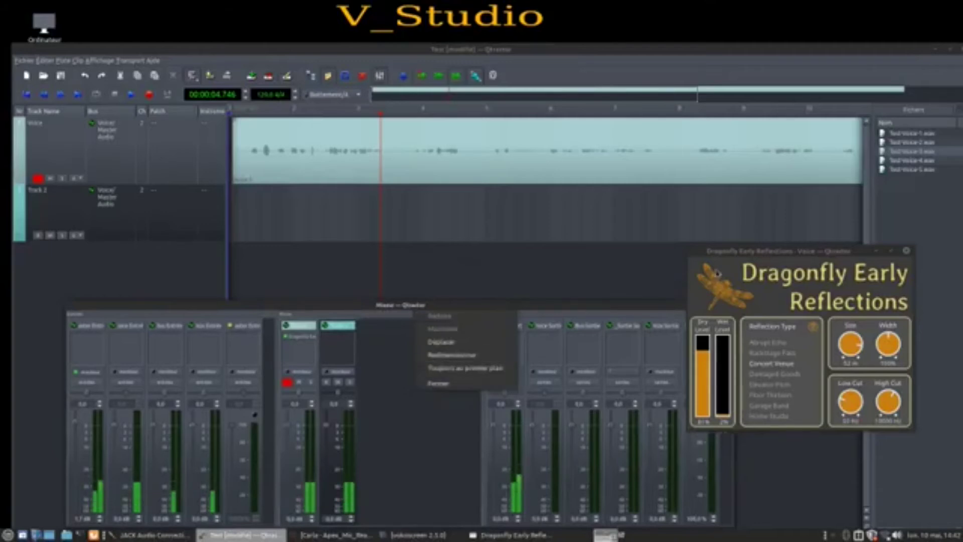
pyautogui.rightClick(799, 251)
pyautogui.rightClick(798, 251)
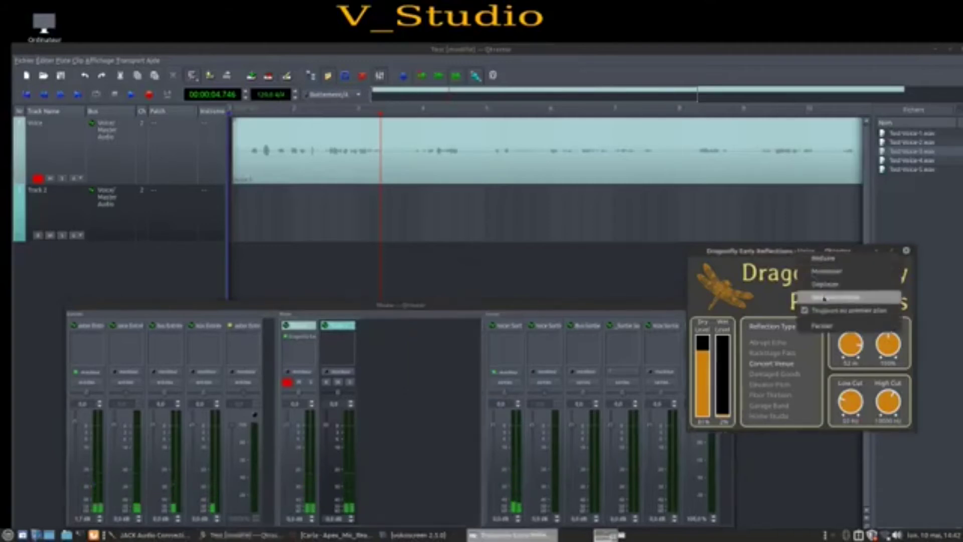
pyautogui.click(822, 326)
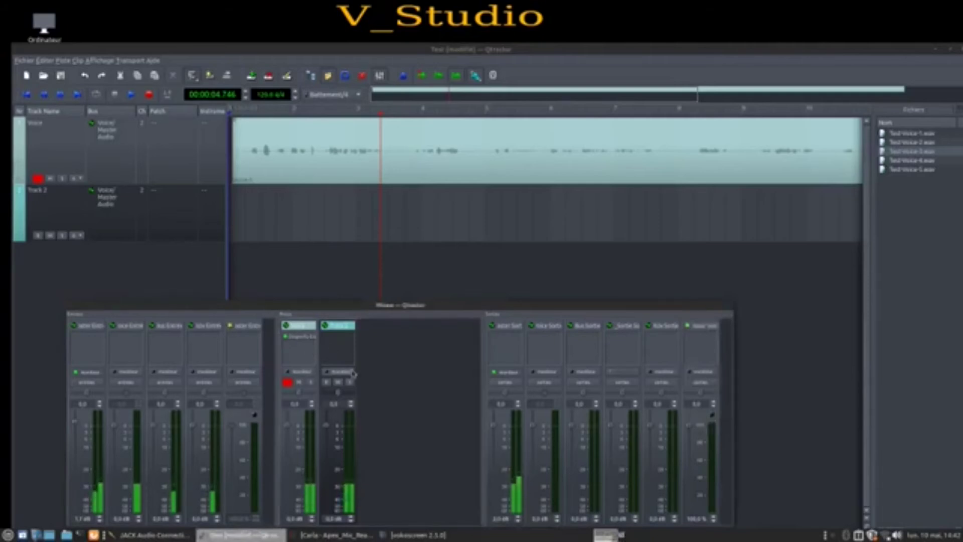
# - Set Track 2's input to Bus and its output to Aux in the track properties
pyautogui.click(340, 327)
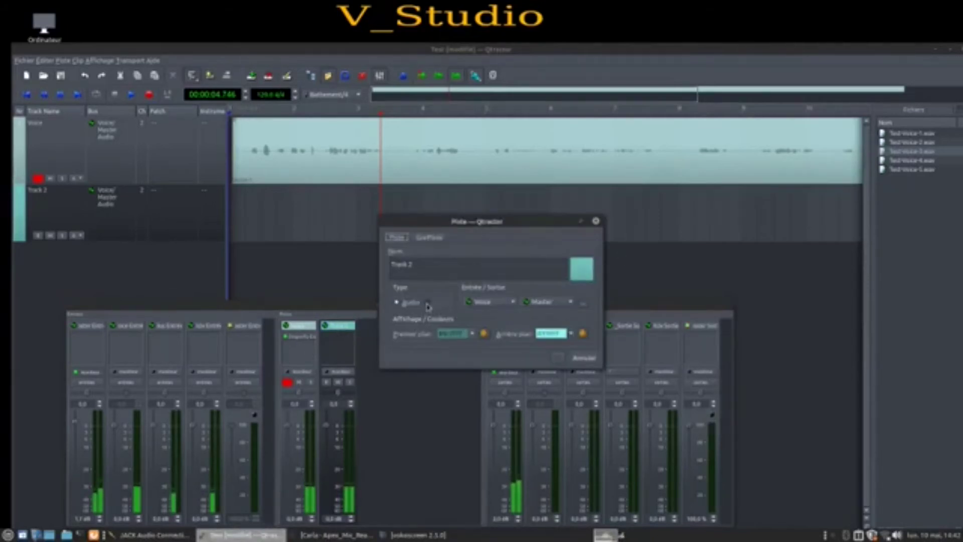
pyautogui.click(397, 303)
pyautogui.click(506, 301)
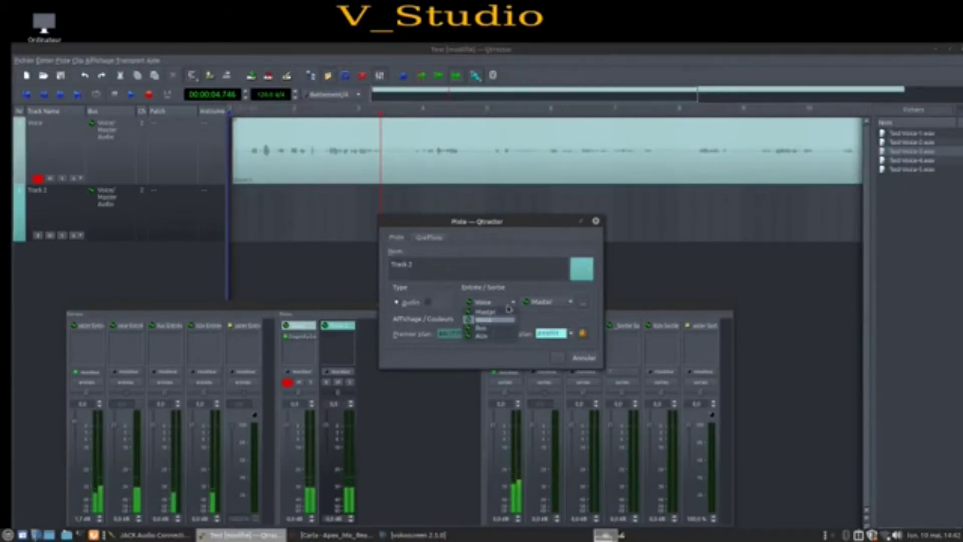
pyautogui.click(490, 329)
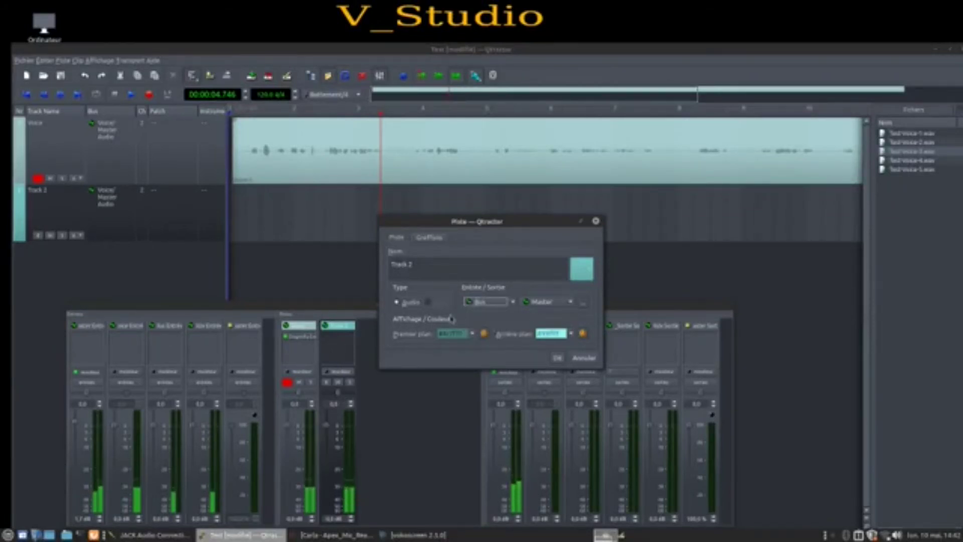
pyautogui.click(550, 303)
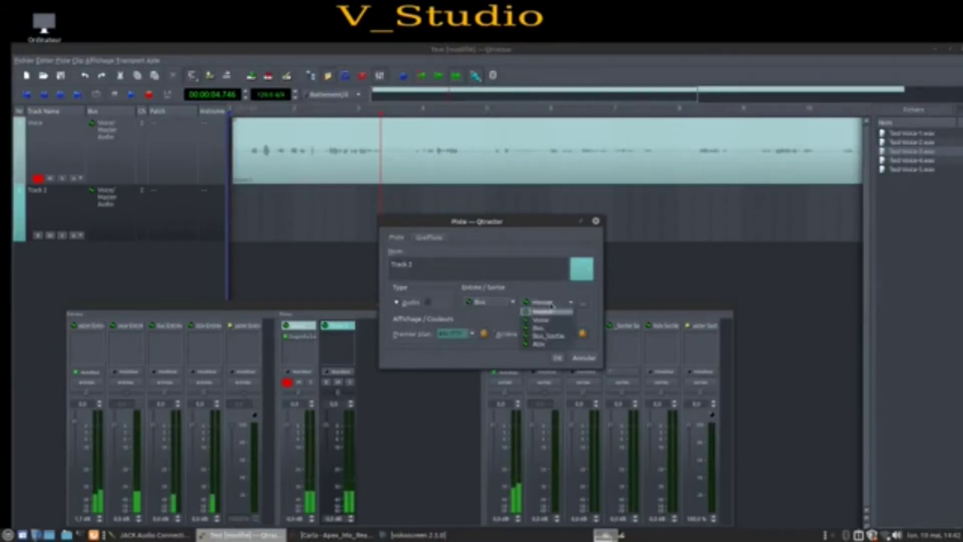
pyautogui.click(540, 345)
pyautogui.click(557, 358)
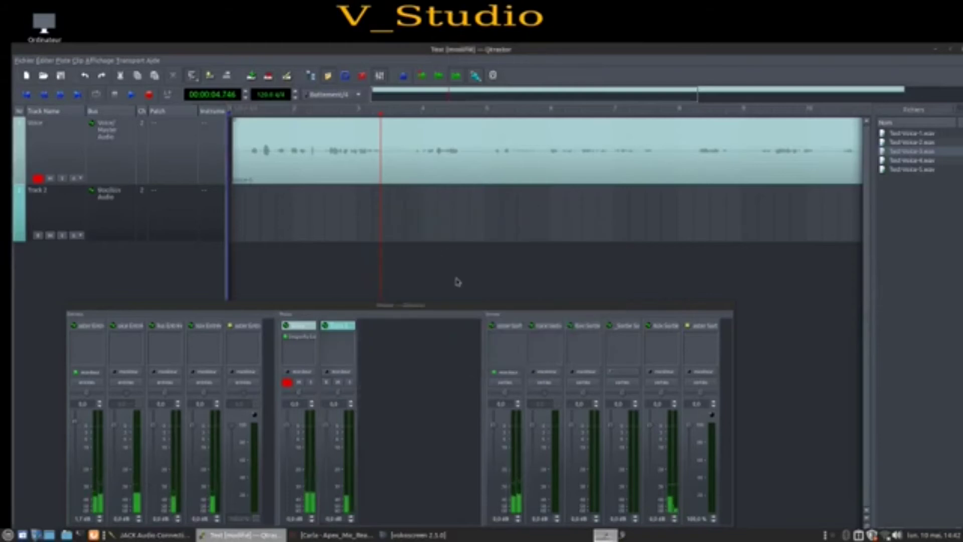
# - Move the mixer up and add a MIDI track using the Master input and output
pyautogui.moveTo(369, 303); pyautogui.dragTo(436, 168)
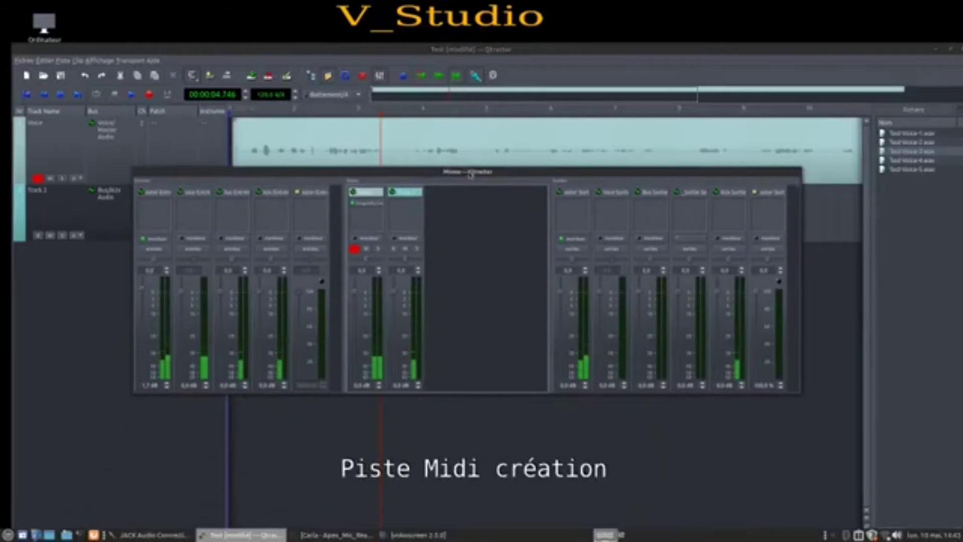
pyautogui.moveTo(470, 174); pyautogui.dragTo(453, 198)
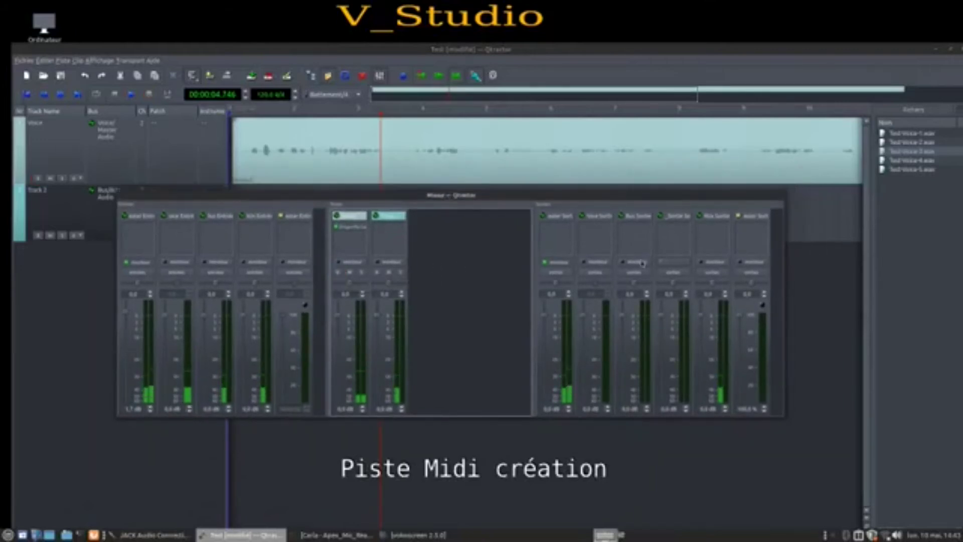
pyautogui.rightClick(428, 236)
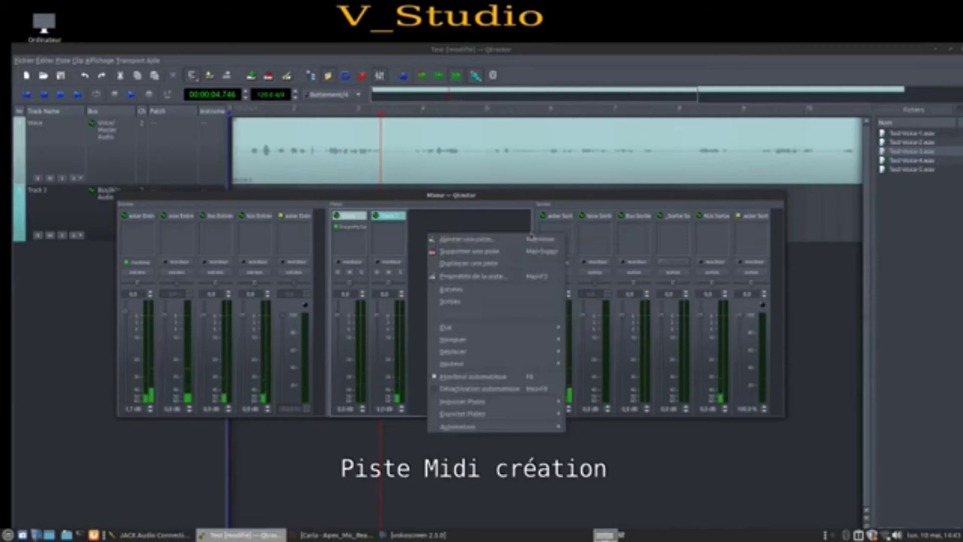
pyautogui.click(469, 239)
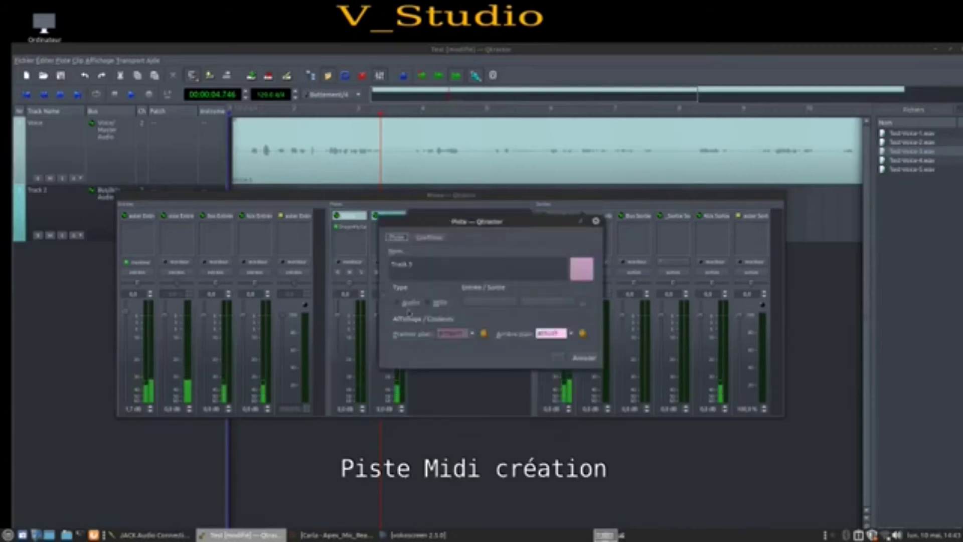
pyautogui.click(428, 303)
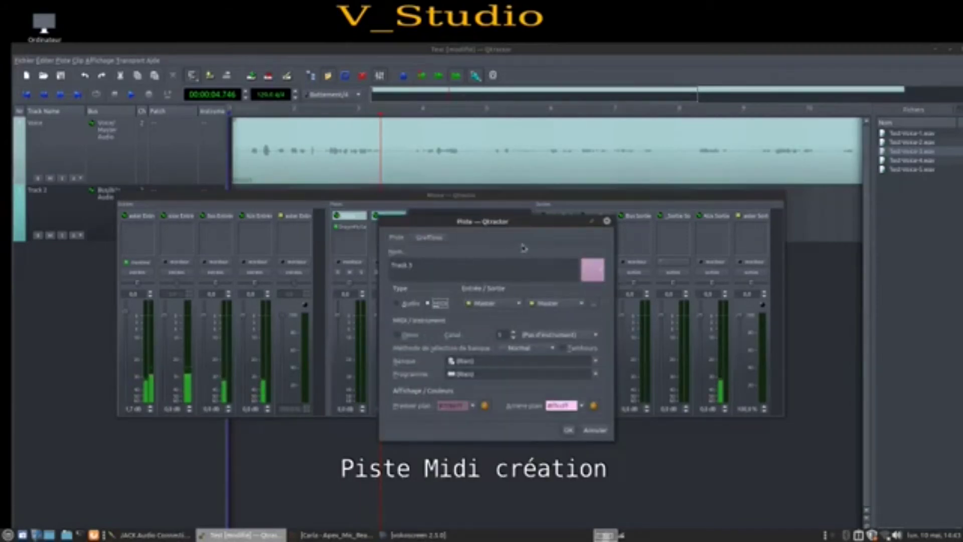
pyautogui.click(569, 430)
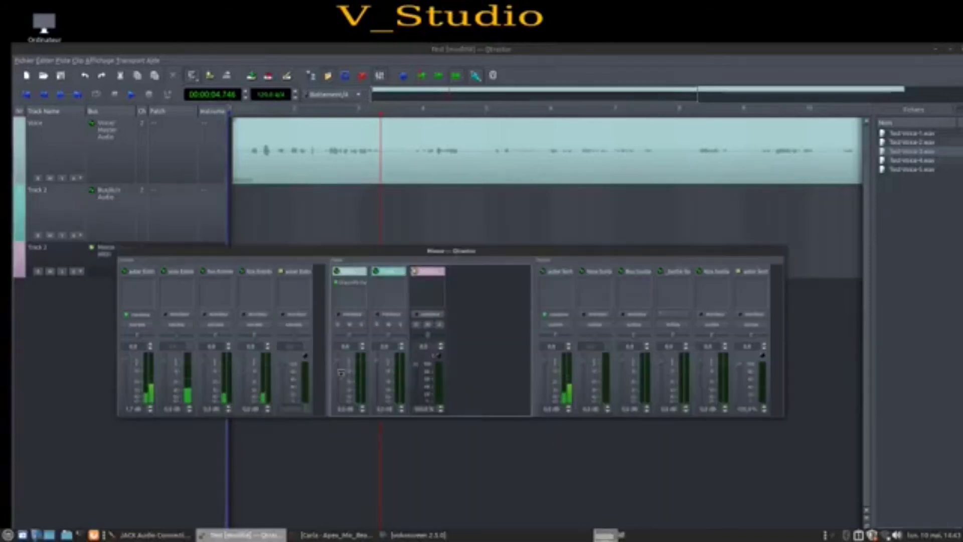
# - Increase the height of Track 3 and reposition the mixer just beneath the tracks
pyautogui.moveTo(432, 250); pyautogui.dragTo(369, 394)
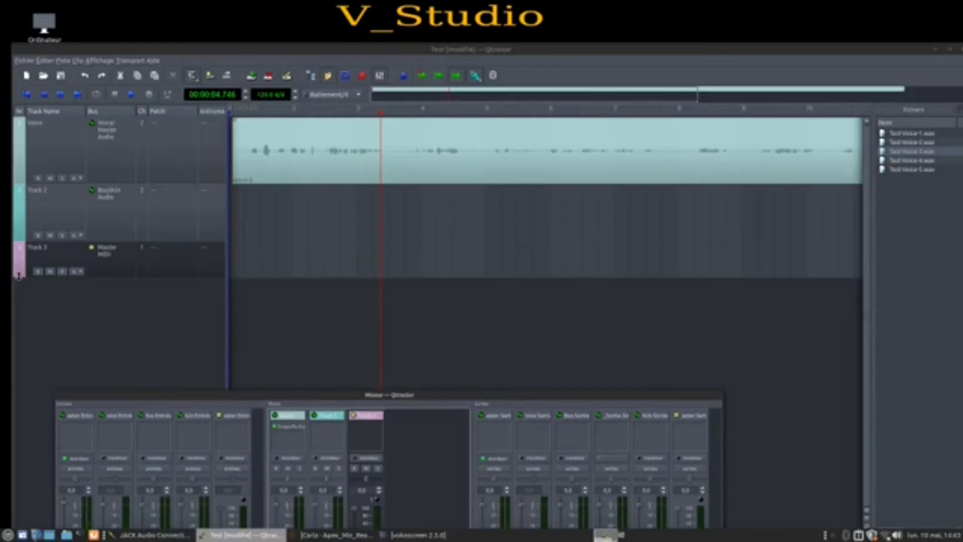
pyautogui.moveTo(19, 275); pyautogui.dragTo(19, 321)
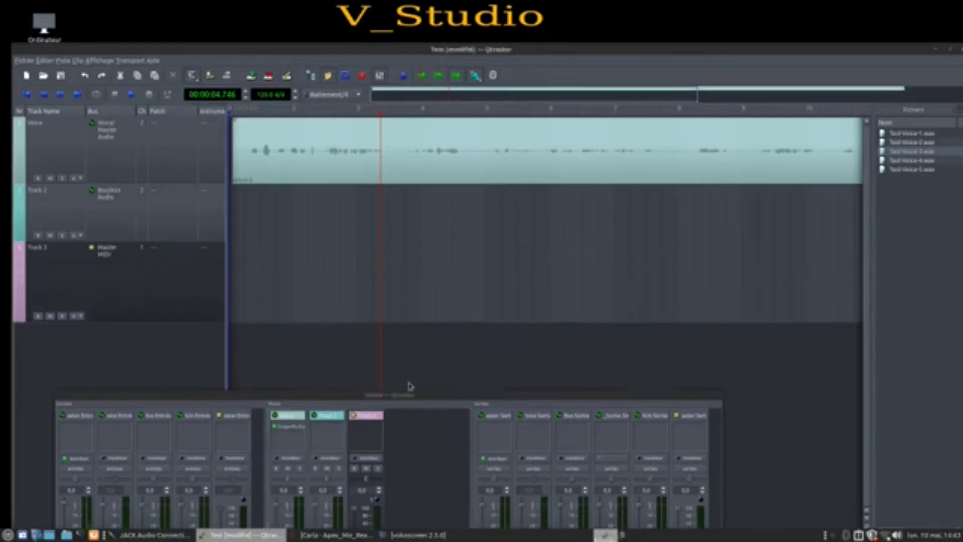
pyautogui.moveTo(395, 400); pyautogui.dragTo(386, 328)
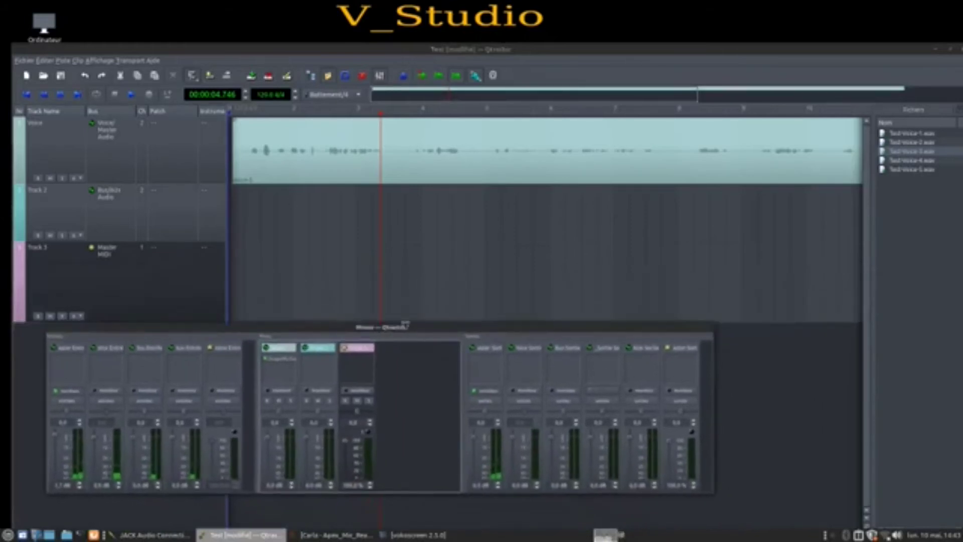
# - Filter the plugin list to LV2 and insert the Red Zeppelin Drumkit on Track 3
pyautogui.rightClick(355, 367)
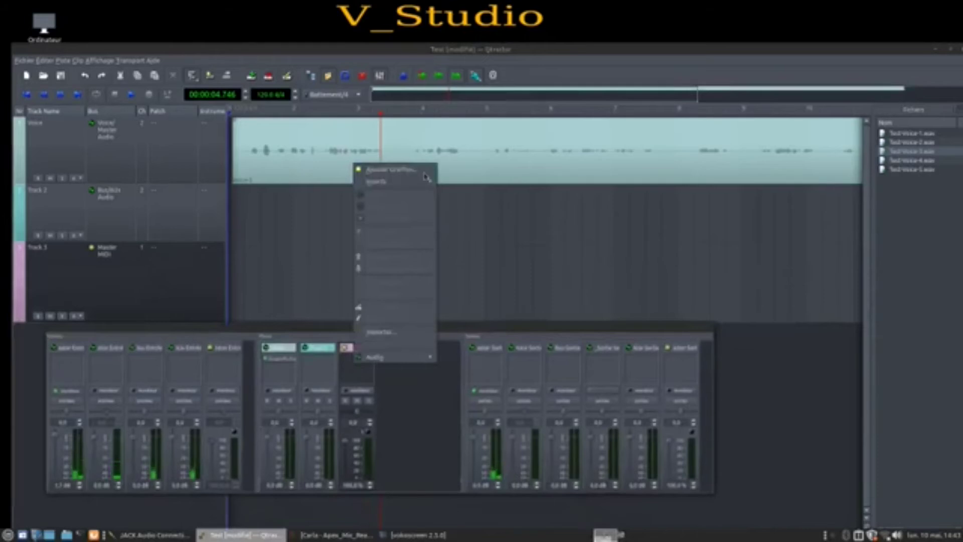
pyautogui.click(392, 170)
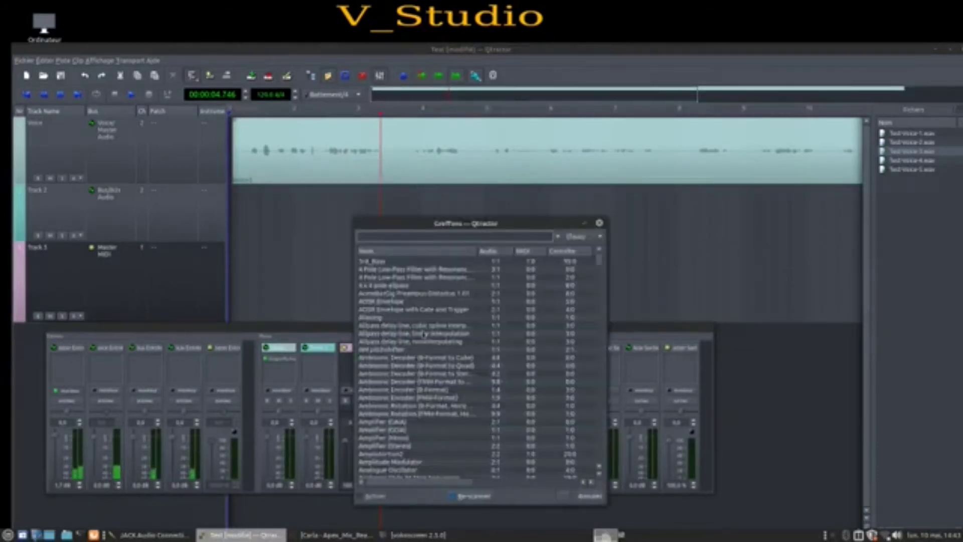
pyautogui.scroll(-15, 424, 334)
pyautogui.click(573, 236)
pyautogui.click(576, 280)
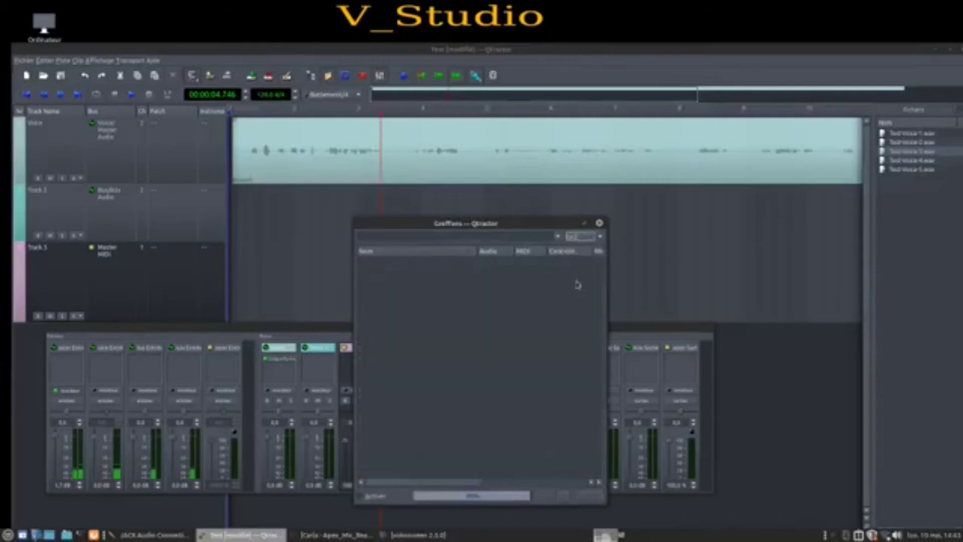
pyautogui.scroll(-10, 411, 431)
pyautogui.scroll(-15, 412, 430)
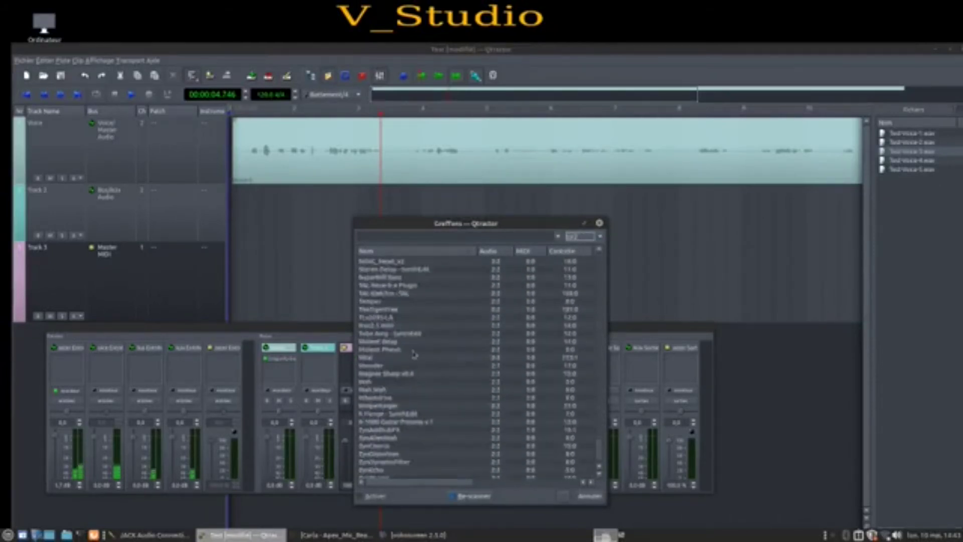
pyautogui.scroll(3, 421, 348)
pyautogui.doubleClick(382, 278)
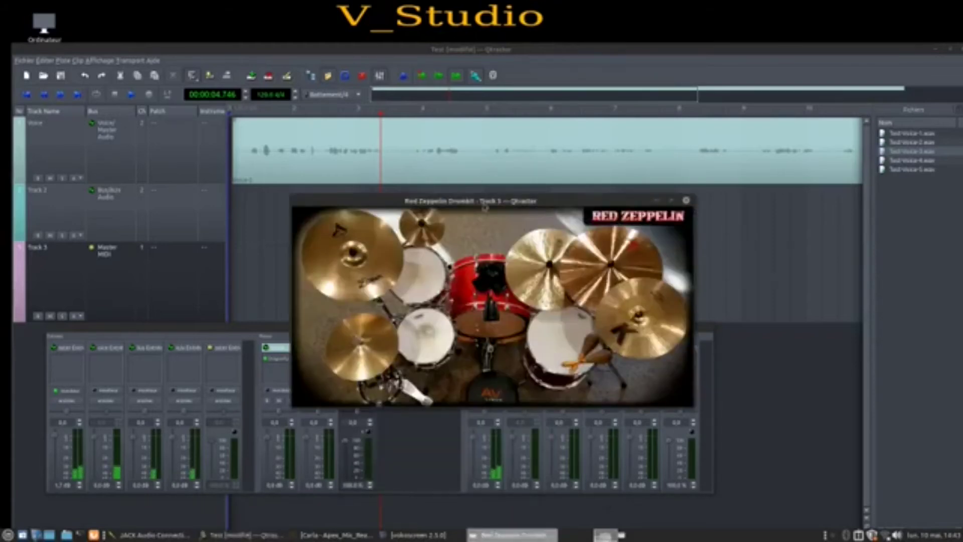
# - Move the Red Zeppelin Drumkit window above the mixer and keep it always on top
pyautogui.moveTo(485, 207); pyautogui.dragTo(571, 90)
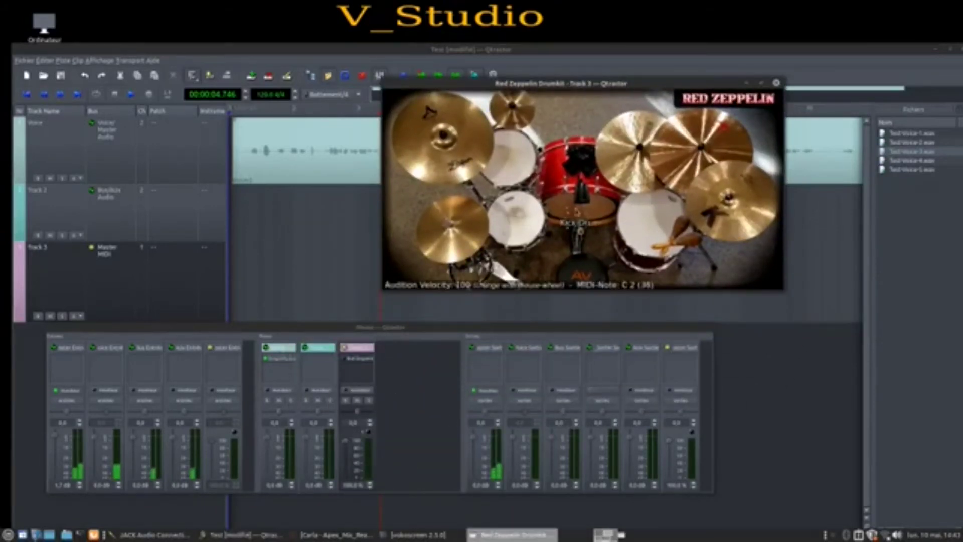
pyautogui.click(346, 361)
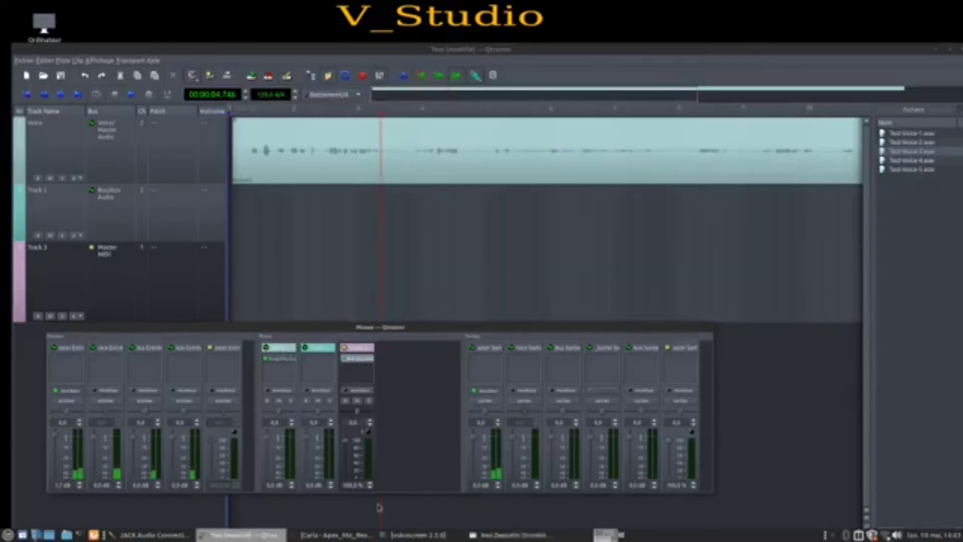
pyautogui.rightClick(590, 84)
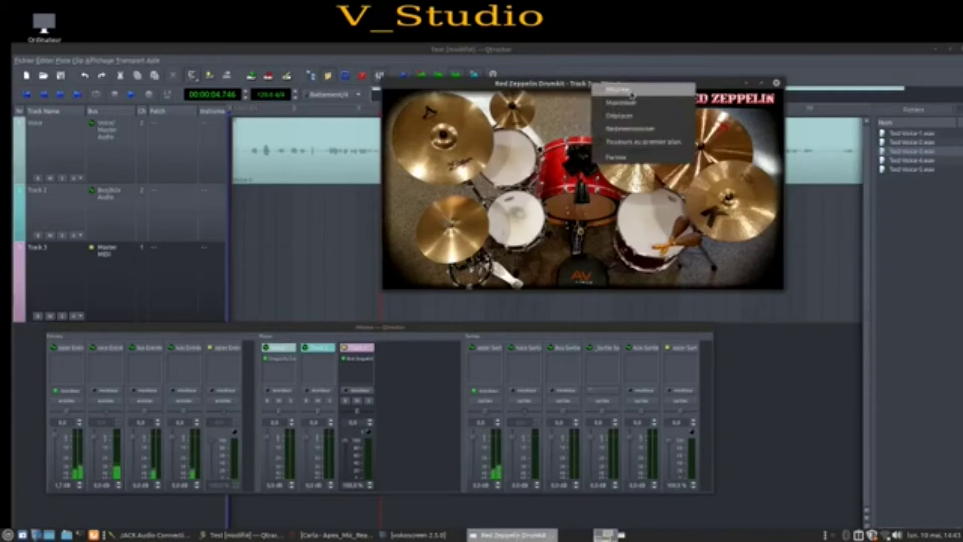
pyautogui.click(636, 142)
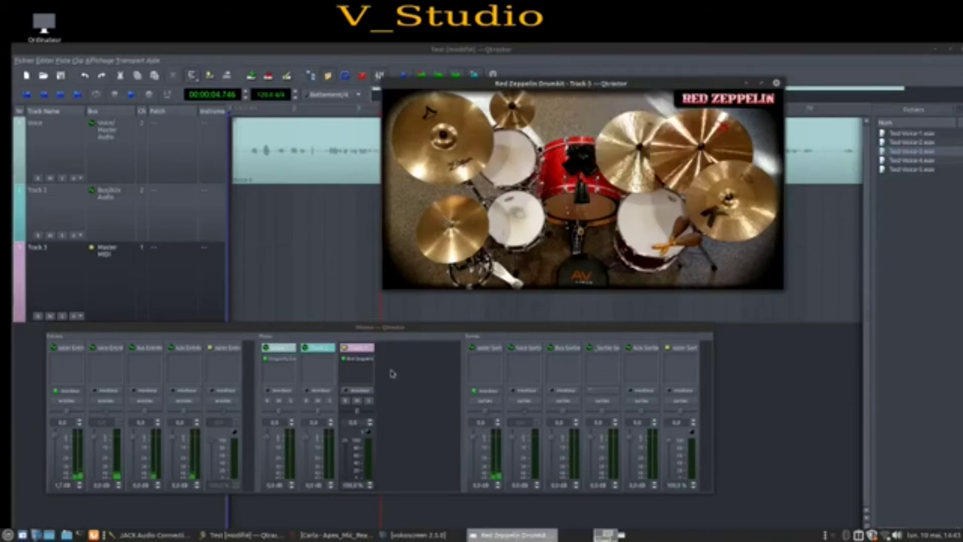
# - Audition the drums and cymbals of the Red Zeppelin Drumkit
pyautogui.click(449, 222)
pyautogui.click(444, 140)
pyautogui.click(516, 217)
pyautogui.click(509, 156)
pyautogui.click(653, 221)
pyautogui.click(733, 198)
pyautogui.click(632, 147)
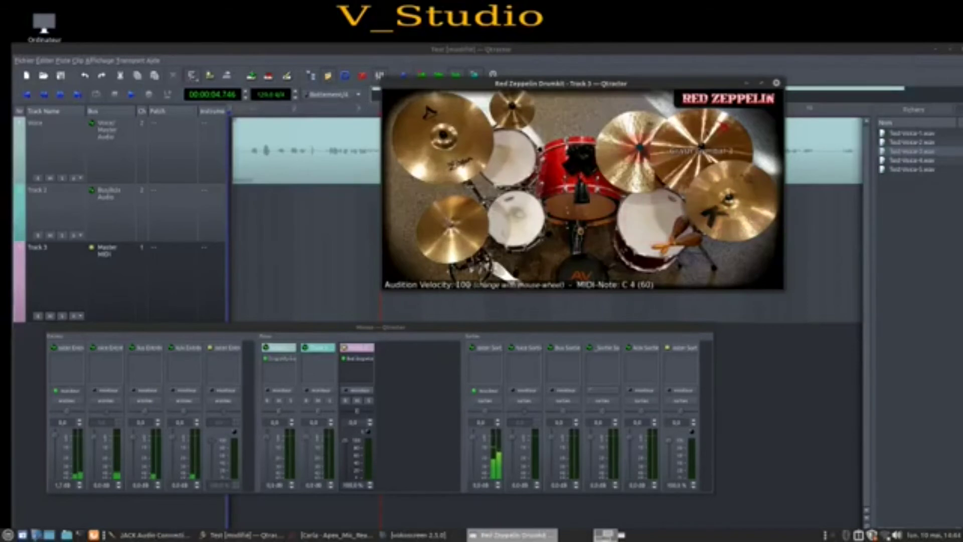
pyautogui.click(702, 146)
# - Reposition the drumkit window clear of the mixer and reduce the height of Track 3
pyautogui.moveTo(623, 89); pyautogui.dragTo(740, 197)
pyautogui.rightClick(710, 196)
pyautogui.click(610, 191)
pyautogui.doubleClick(610, 191)
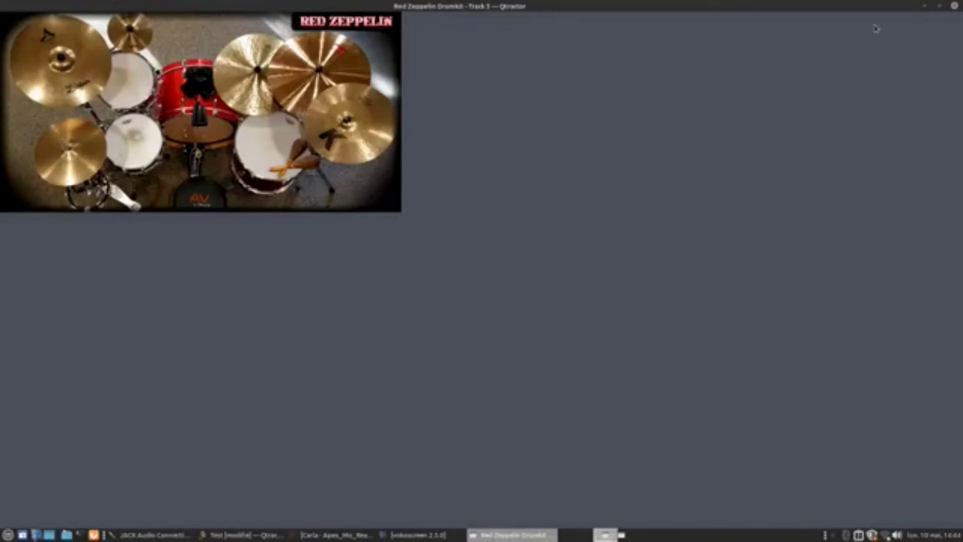
pyautogui.click(943, 7)
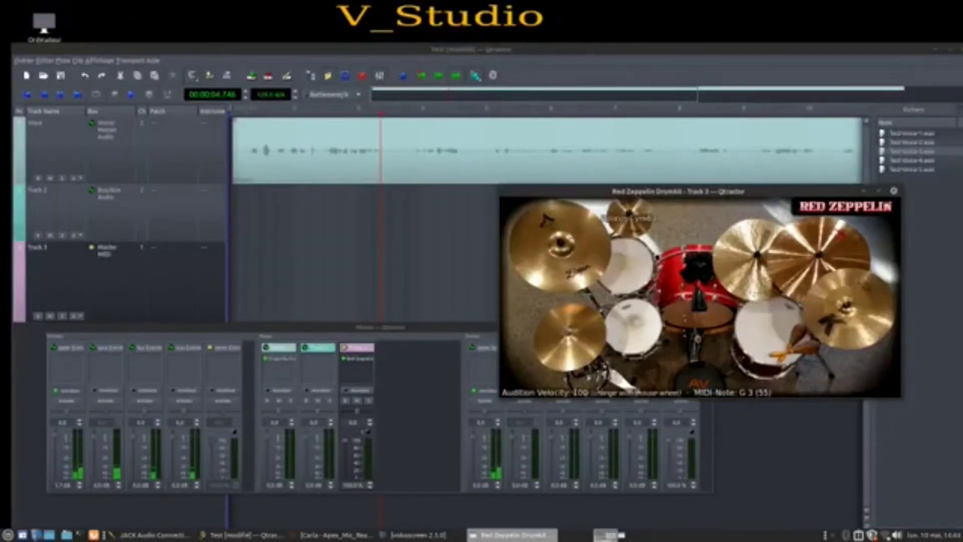
pyautogui.moveTo(637, 187); pyautogui.dragTo(566, 168)
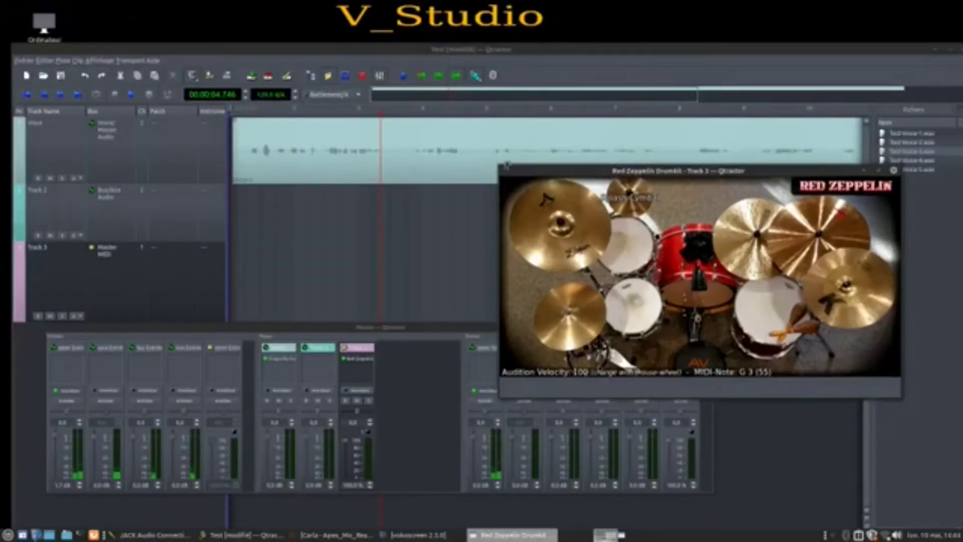
pyautogui.moveTo(502, 166); pyautogui.dragTo(553, 191)
pyautogui.moveTo(618, 192); pyautogui.dragTo(675, 52)
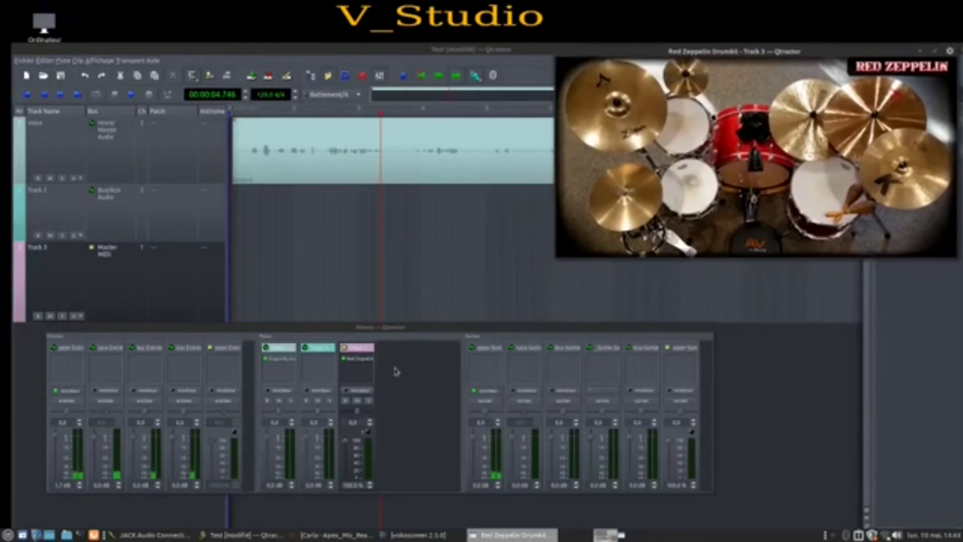
pyautogui.moveTo(22, 322); pyautogui.dragTo(22, 293)
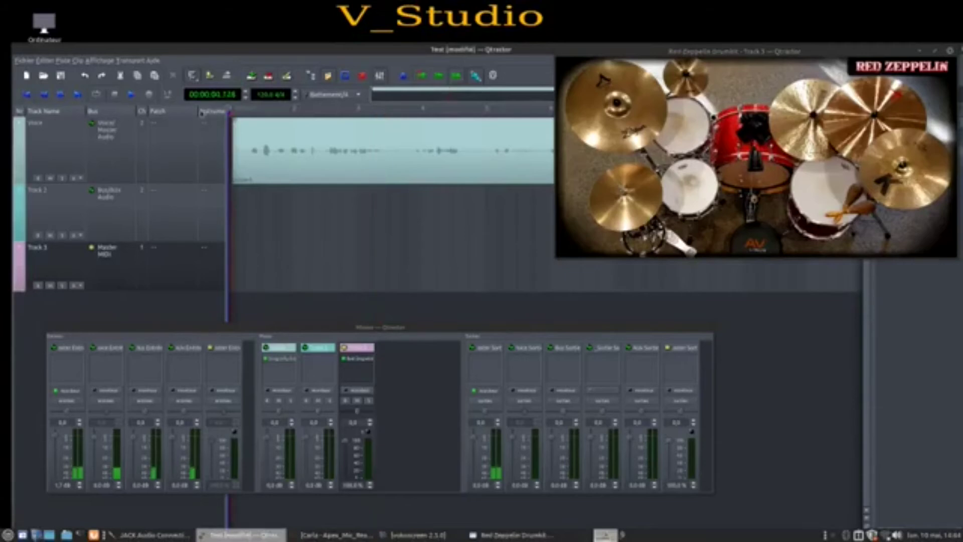
# - Arm Track 3 for recording and record a short MIDI clip from the session start
pyautogui.click(38, 183)
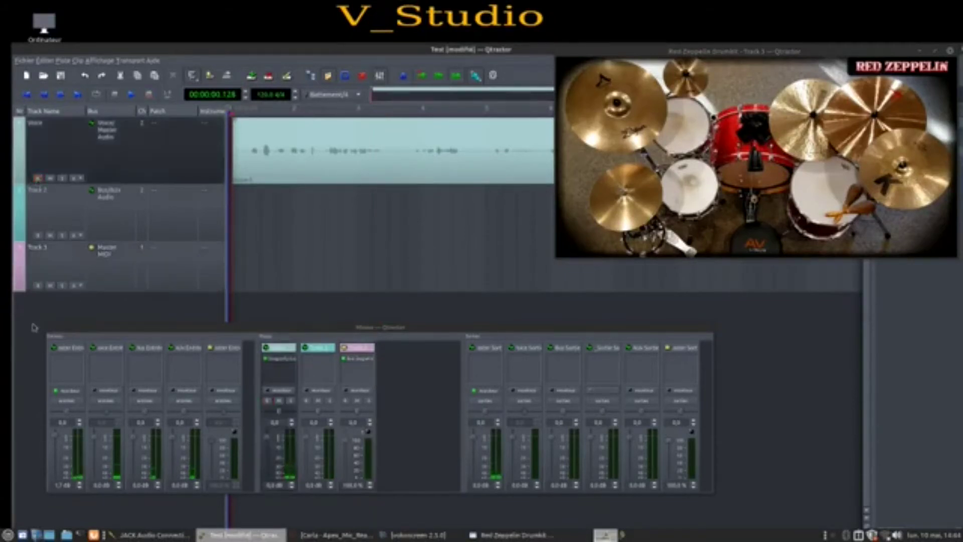
pyautogui.click(37, 286)
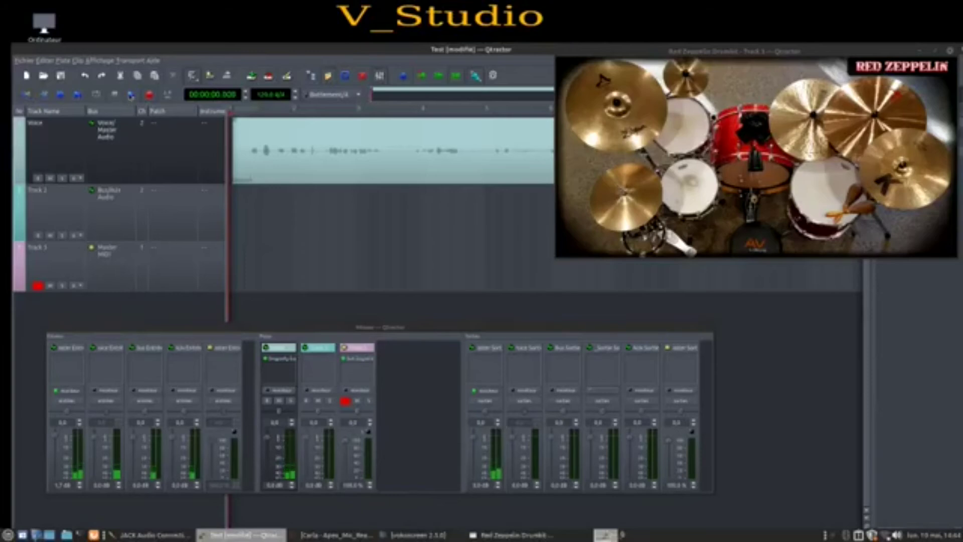
pyautogui.click(130, 95)
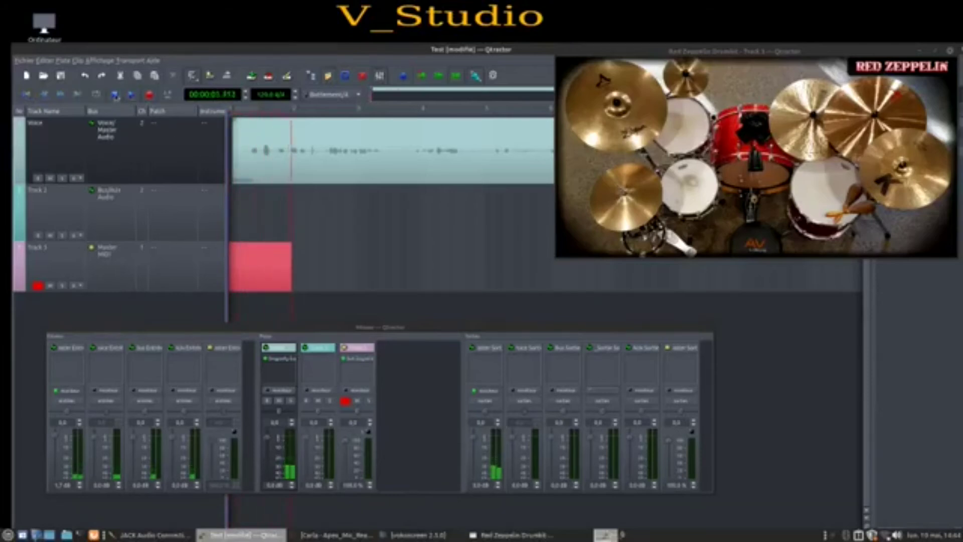
pyautogui.click(115, 96)
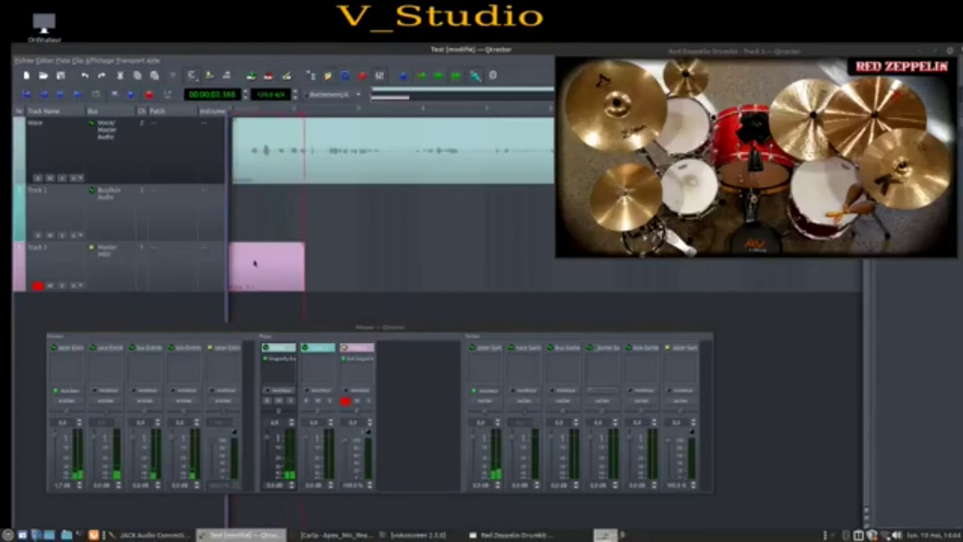
# - Move the drumkit window below the timeline ruler and place the edit marker at bar 2
pyautogui.moveTo(648, 54); pyautogui.dragTo(667, 123)
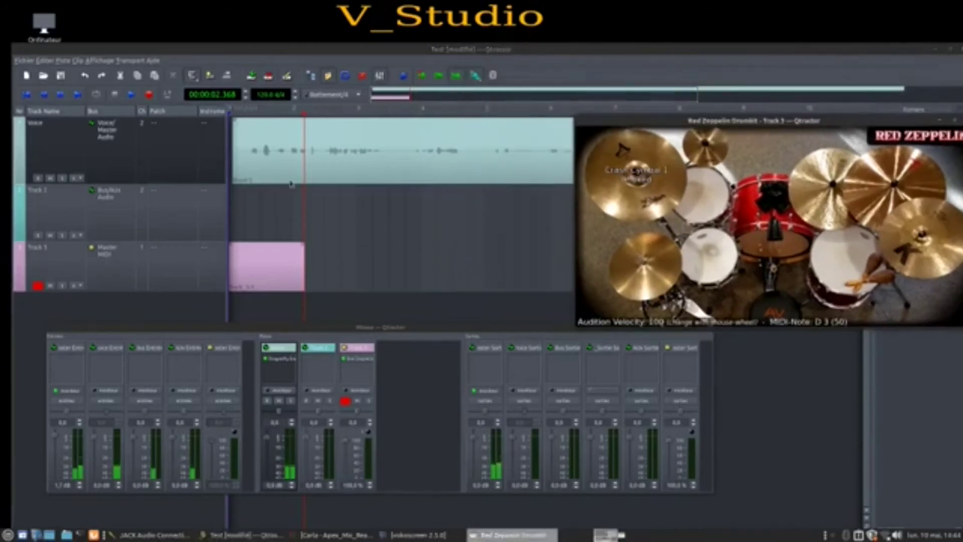
pyautogui.click(294, 111)
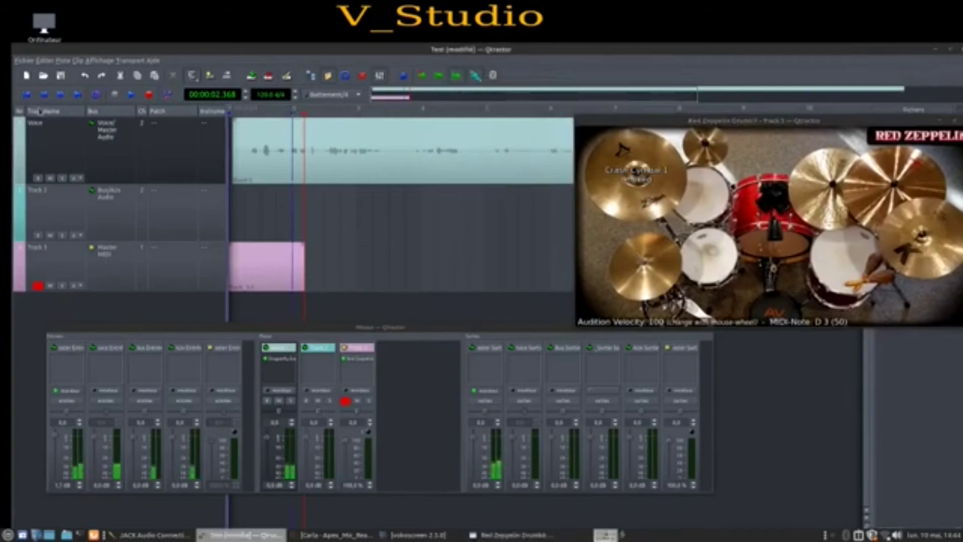
# - Open Track 3's MIDI clip in the clip editor, enlarge the editor window and increase the height of its note area
pyautogui.rightClick(237, 262)
pyautogui.click(254, 261)
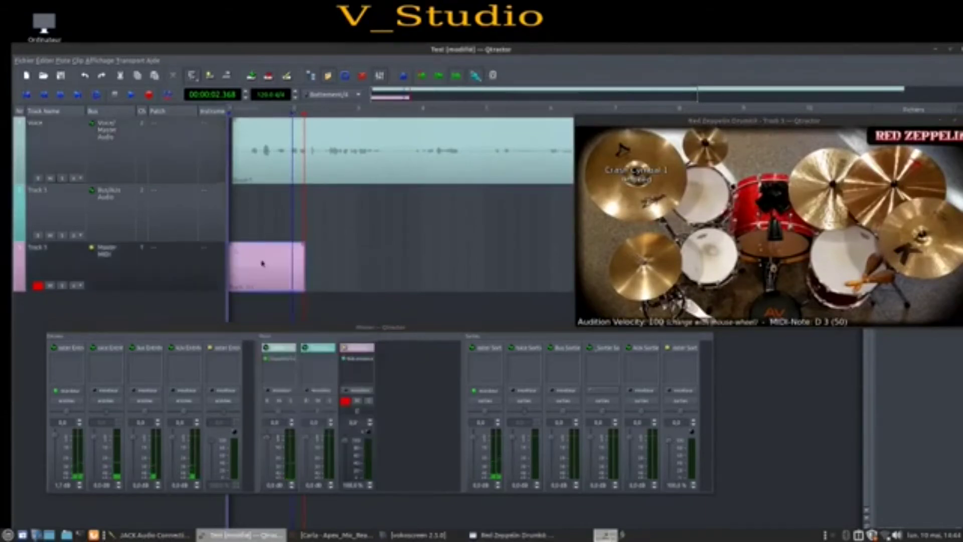
pyautogui.moveTo(400, 156); pyautogui.dragTo(245, 153)
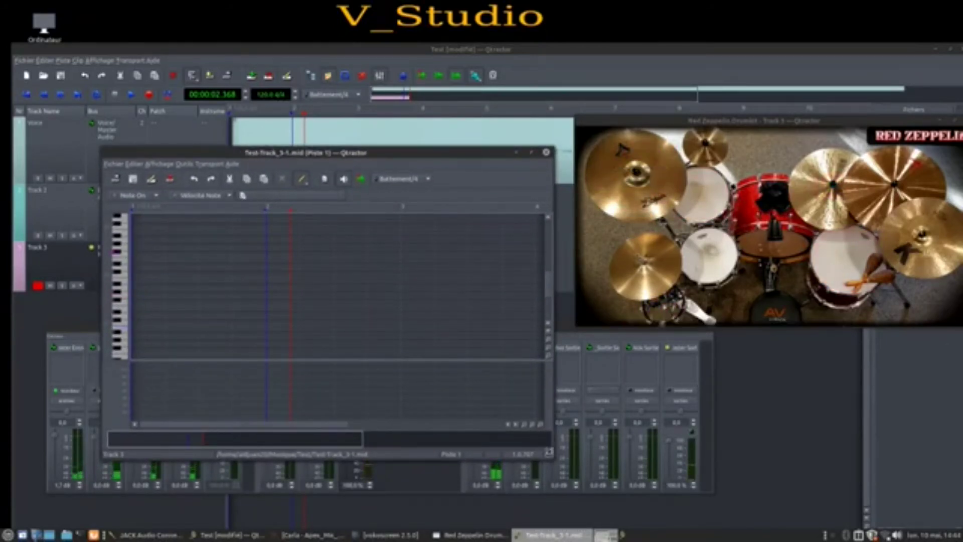
pyautogui.moveTo(550, 453); pyautogui.dragTo(896, 512)
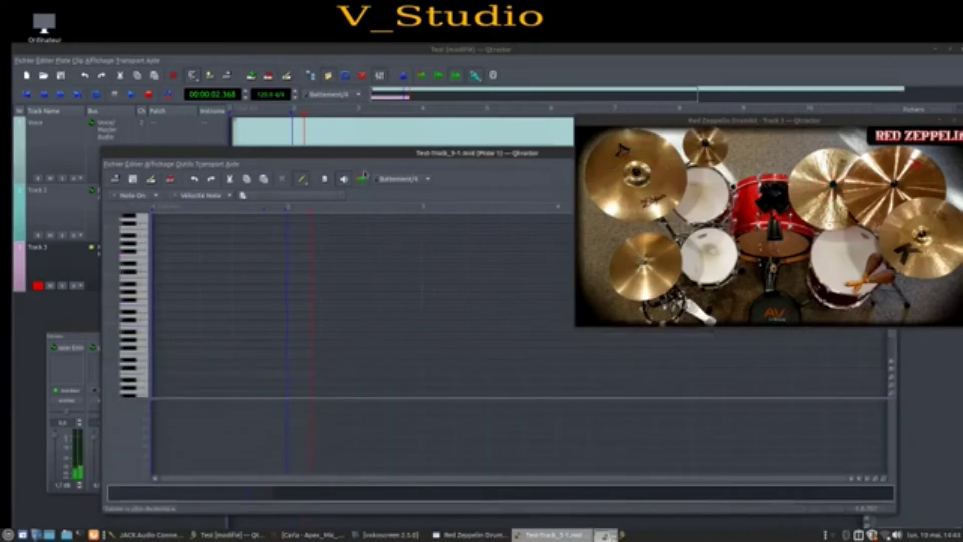
pyautogui.moveTo(356, 154); pyautogui.dragTo(316, 109)
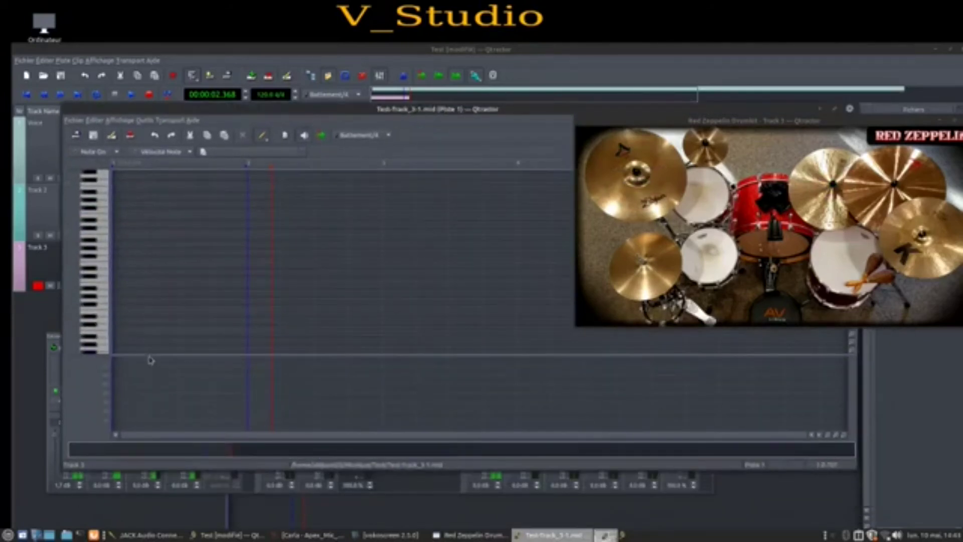
pyautogui.moveTo(151, 360); pyautogui.dragTo(154, 390)
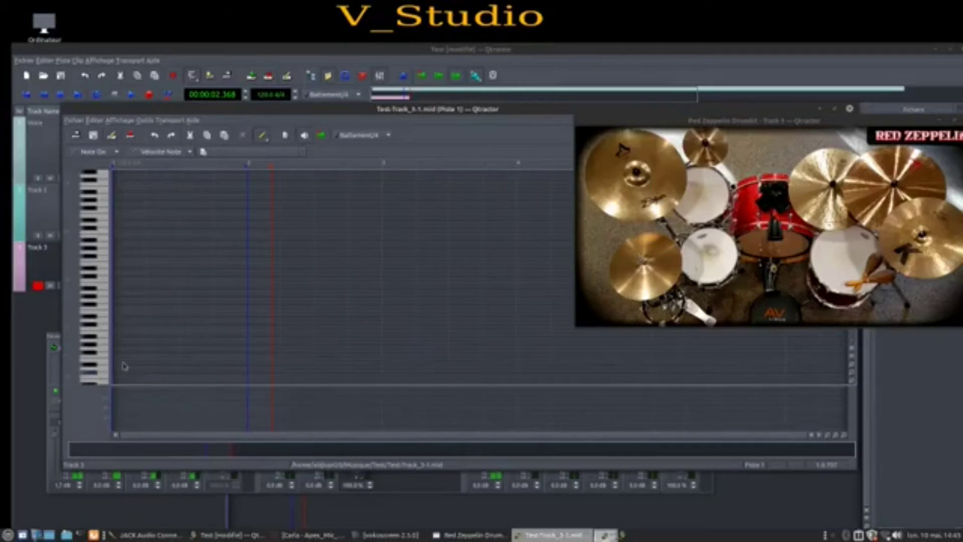
# - Find the kick drum's pitch on the piano keys and draw four evenly spaced kick notes across bar 1
pyautogui.click(829, 436)
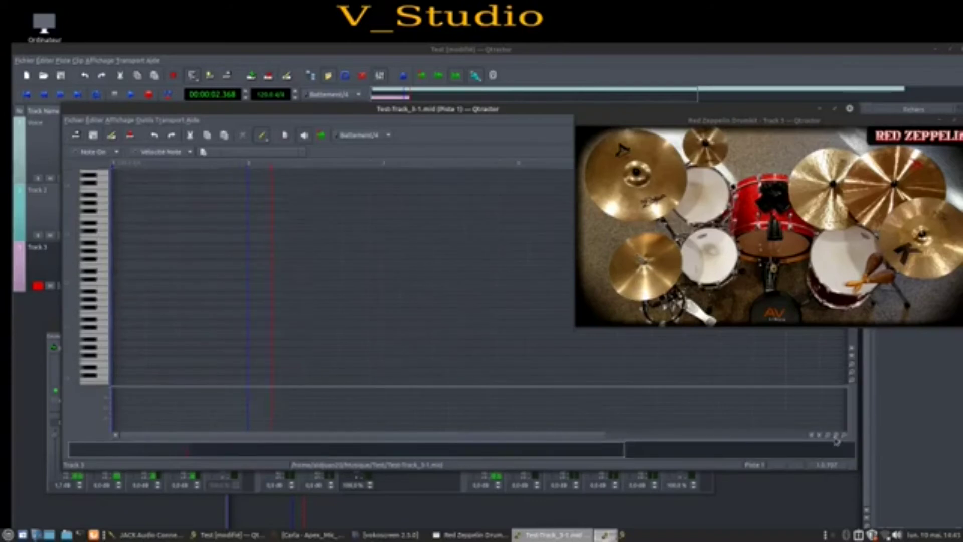
pyautogui.click(836, 436)
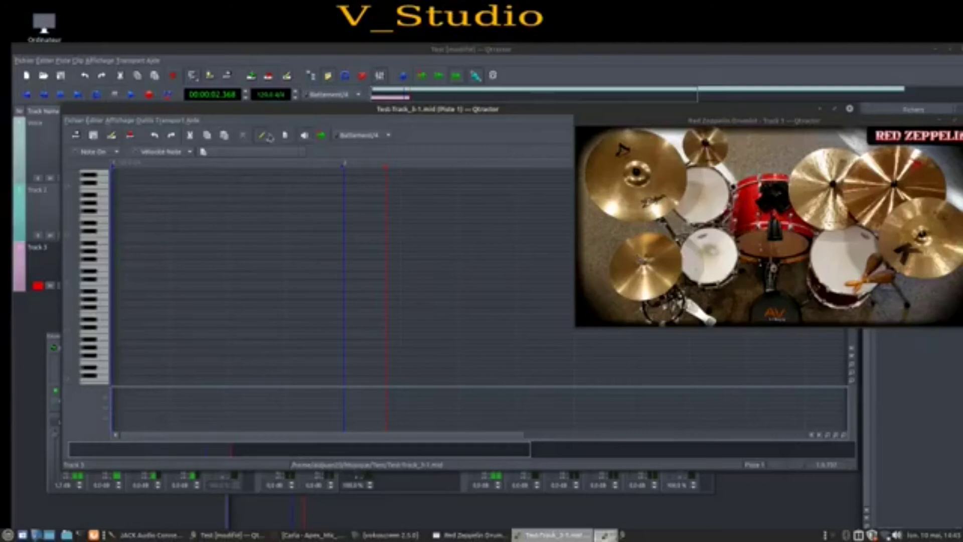
pyautogui.click(87, 320)
pyautogui.moveTo(87, 319); pyautogui.dragTo(100, 285)
pyautogui.click(113, 284)
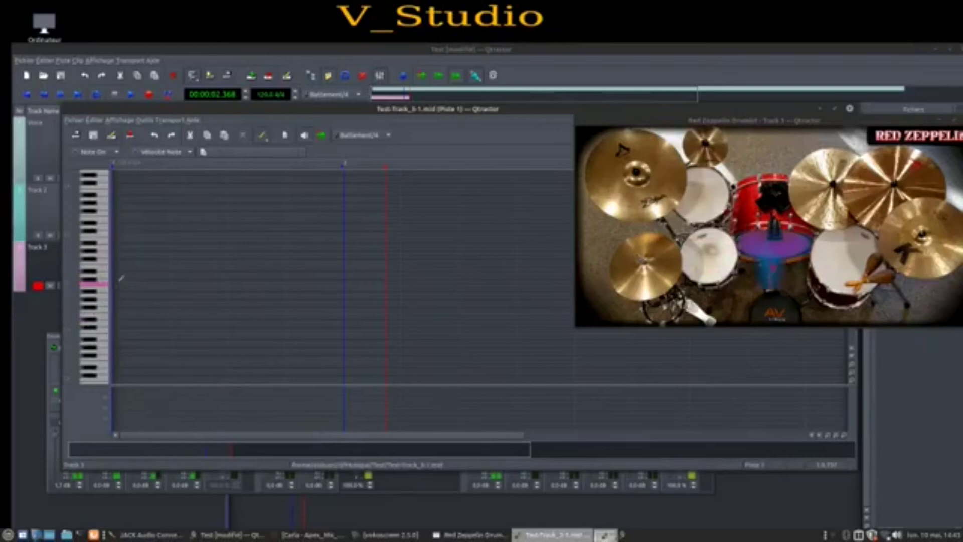
pyautogui.click(176, 284)
pyautogui.click(234, 284)
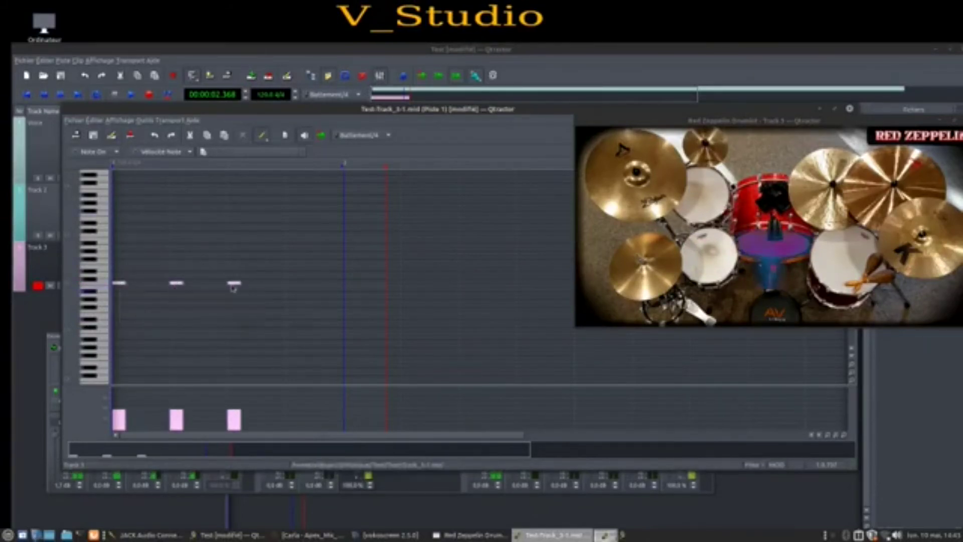
pyautogui.click(292, 284)
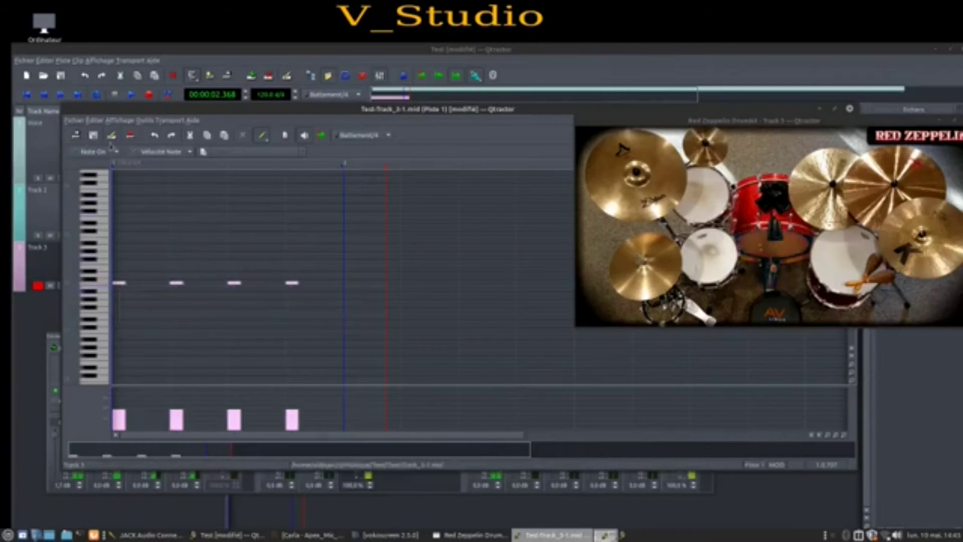
# - Return to the session timeline and play bar 1 in a loop from the session start
pyautogui.moveTo(140, 109); pyautogui.dragTo(138, 159)
pyautogui.click(91, 110)
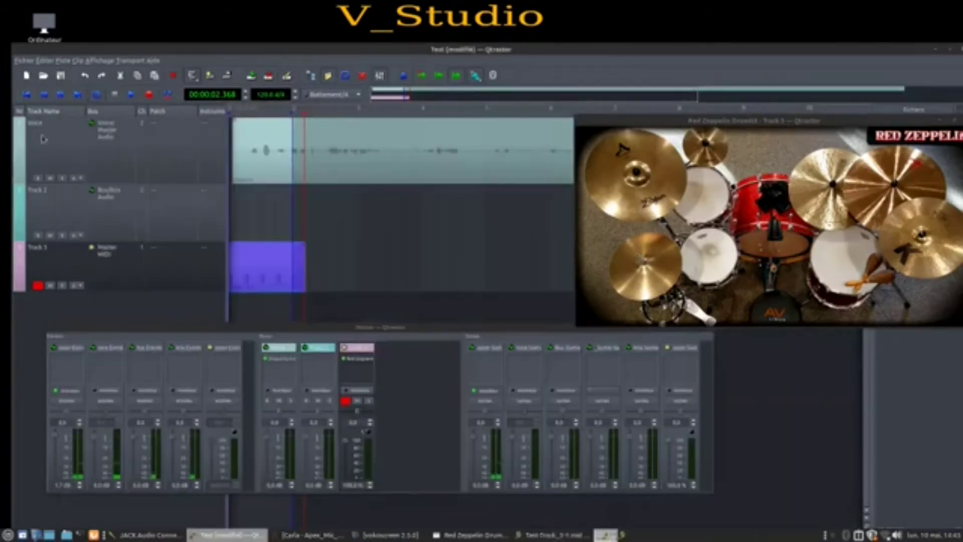
pyautogui.click(23, 97)
pyautogui.click(132, 97)
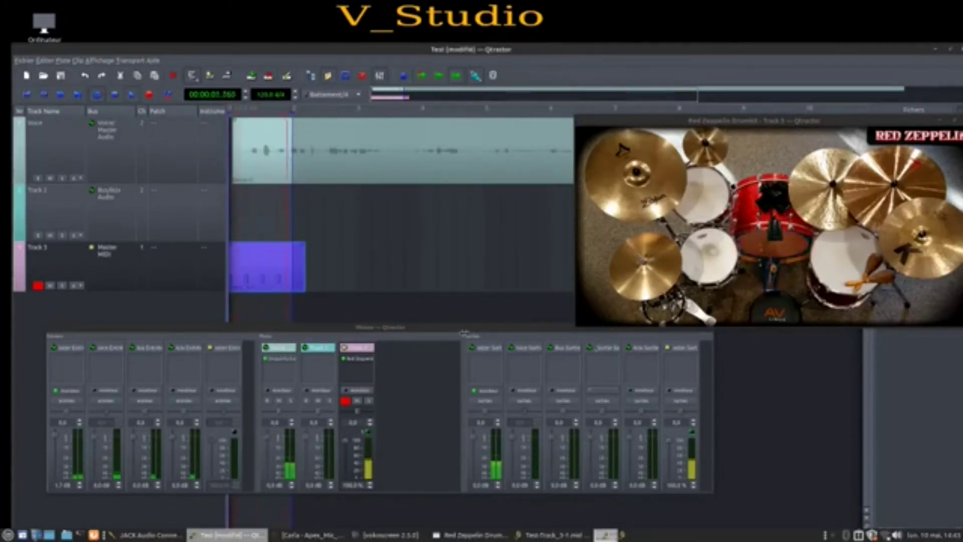
# - Lower the Voice track's level to -14.2 dB and place the mixer window below the tracks
pyautogui.moveTo(464, 334); pyautogui.dragTo(433, 259)
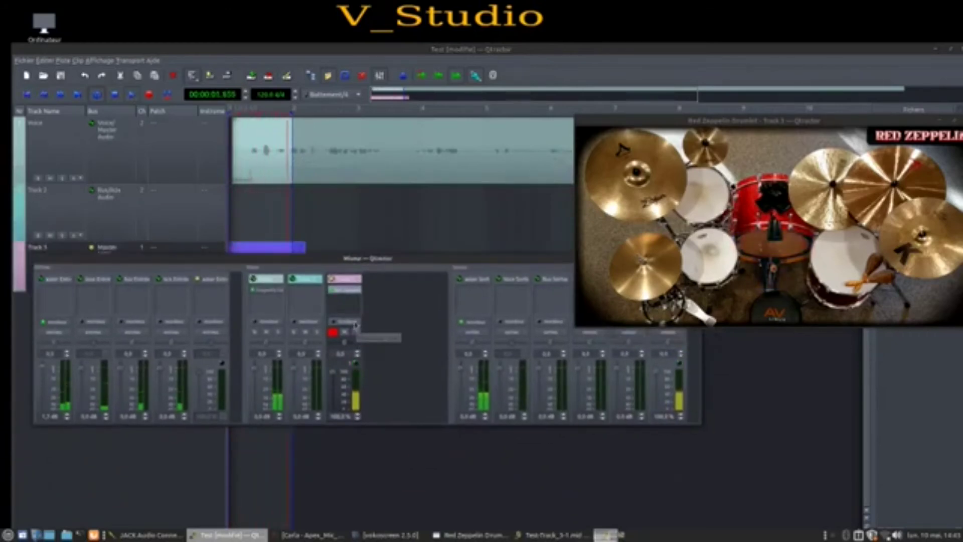
pyautogui.moveTo(334, 260); pyautogui.dragTo(332, 340)
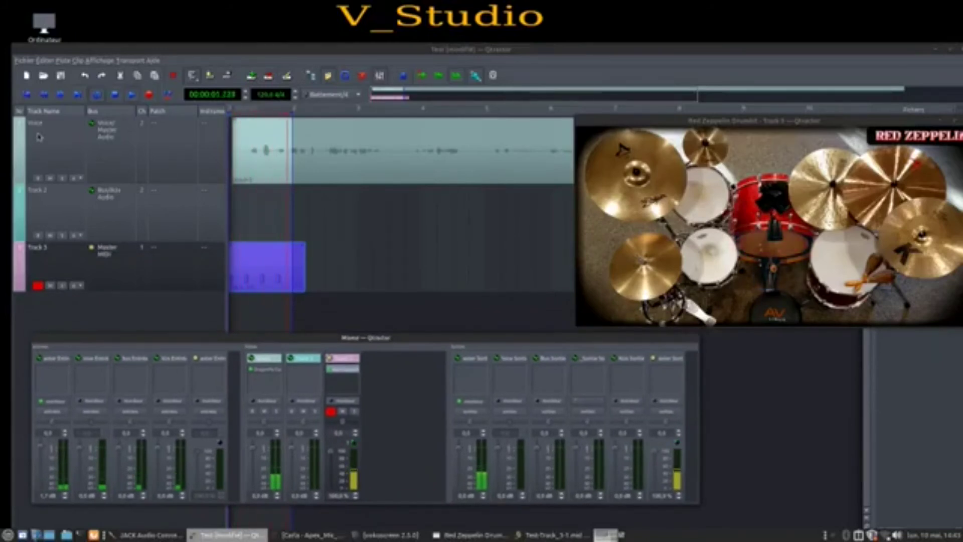
pyautogui.click(63, 147)
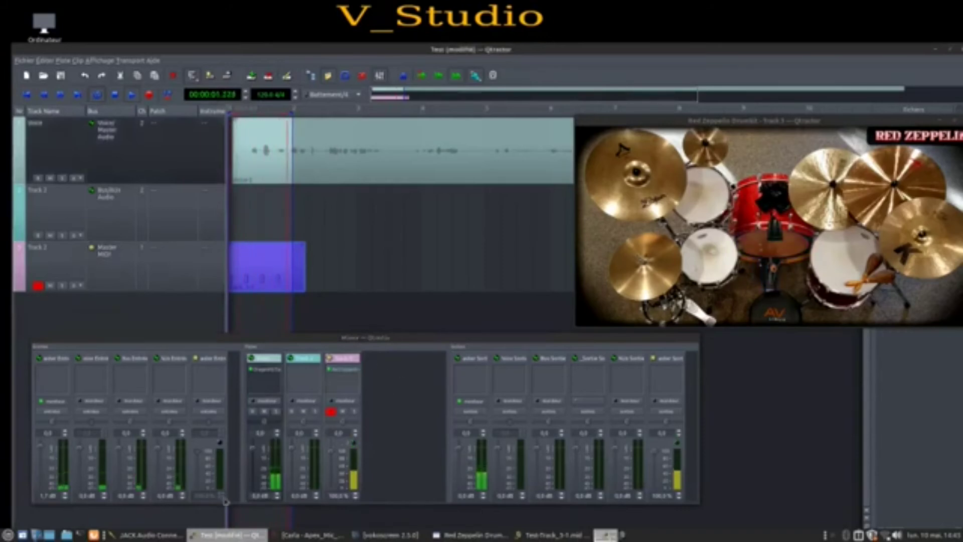
pyautogui.click(273, 422)
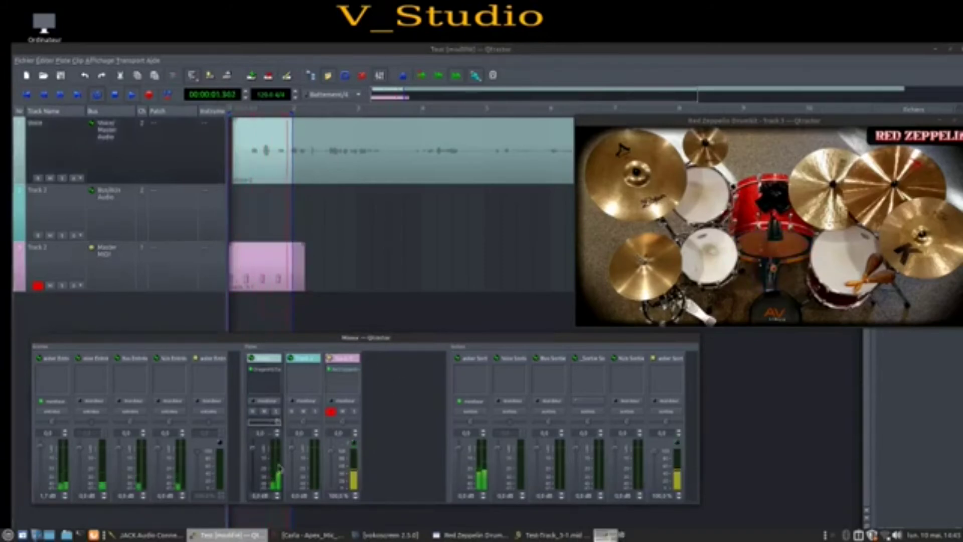
pyautogui.click(253, 461)
pyautogui.moveTo(253, 462); pyautogui.dragTo(253, 463)
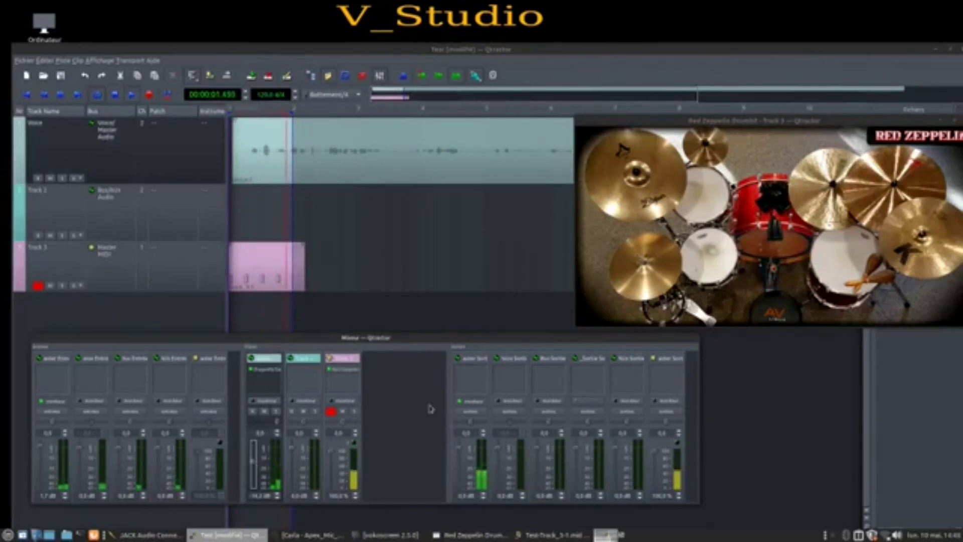
pyautogui.moveTo(427, 340); pyautogui.dragTo(431, 358)
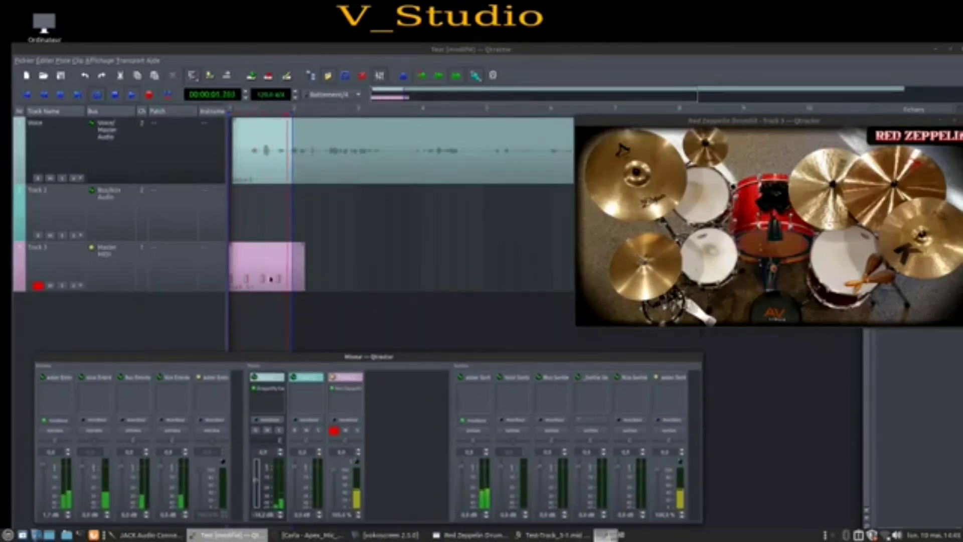
# - Reopen Track 3's MIDI clip in the editor and narrow its window so the playing mixer meters remain in view
pyautogui.doubleClick(262, 266)
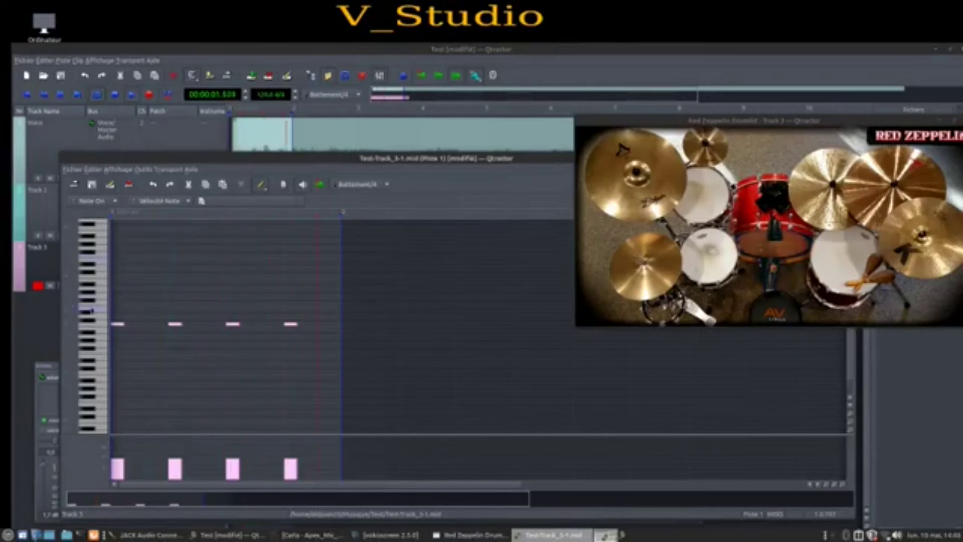
pyautogui.moveTo(232, 159)
pyautogui.mouseDown()
pyautogui.moveTo(251, 149)
pyautogui.moveTo(229, 165)
pyautogui.mouseUp()
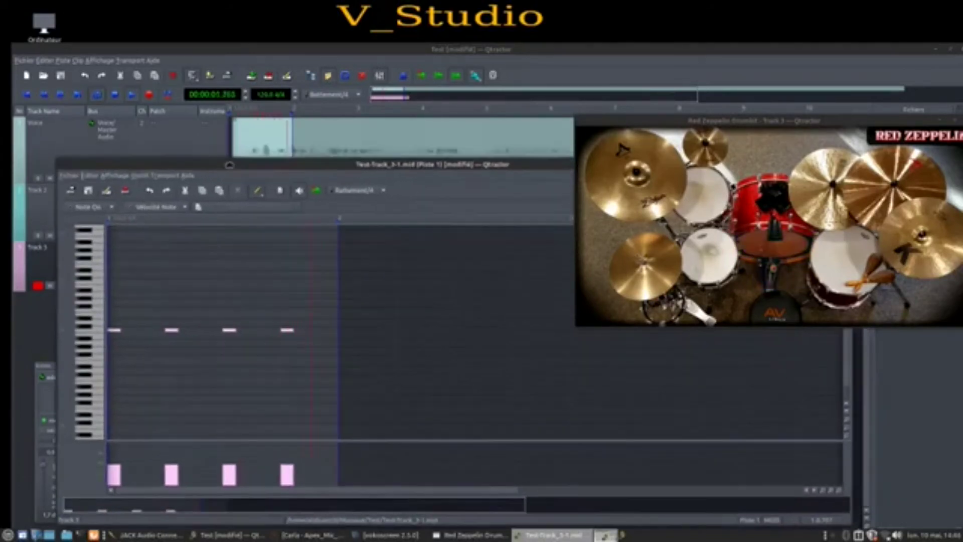
pyautogui.moveTo(853, 356); pyautogui.dragTo(532, 337)
pyautogui.moveTo(261, 166); pyautogui.dragTo(329, 170)
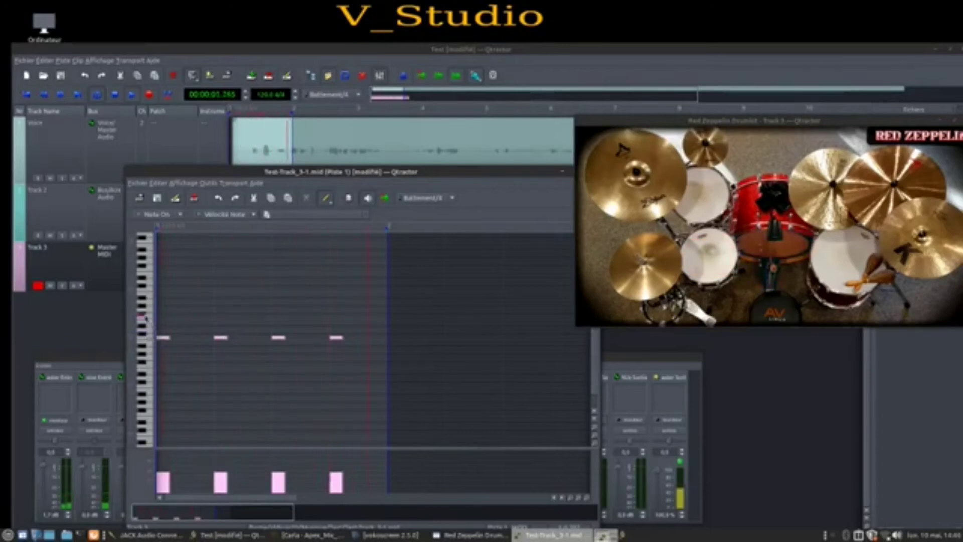
# - Add two snare notes between the kicks and two higher notes aligned with the first and fourth kicks in bar 1
pyautogui.click(181, 322)
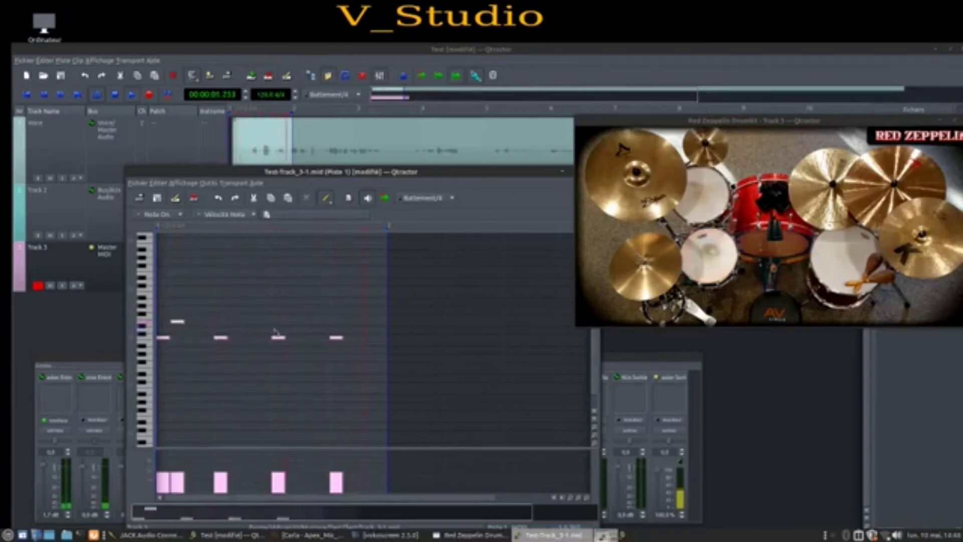
pyautogui.click(249, 321)
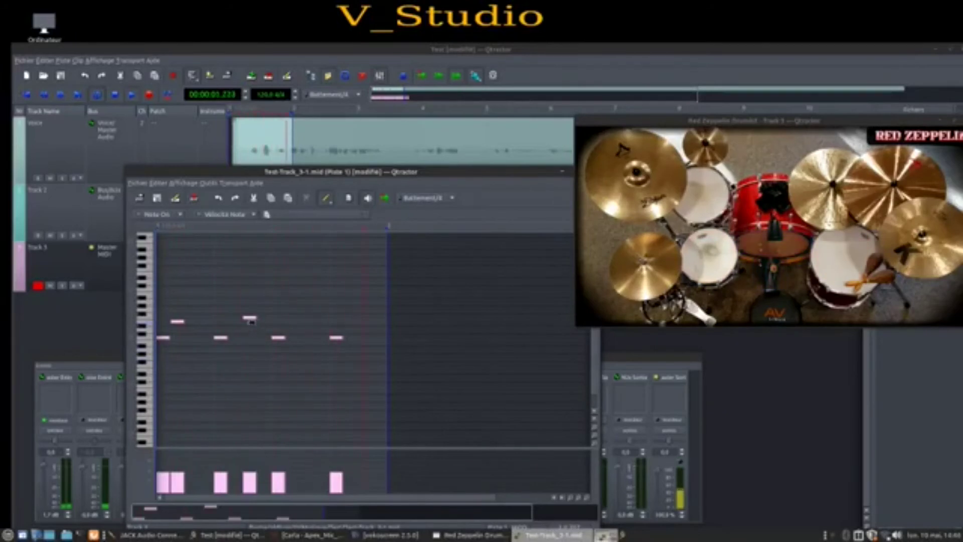
pyautogui.moveTo(250, 319); pyautogui.dragTo(250, 322)
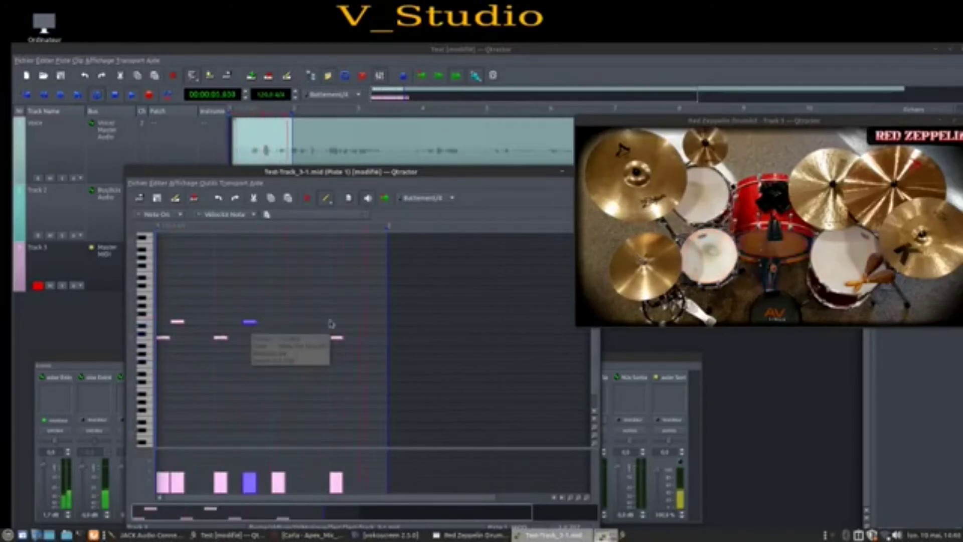
pyautogui.click(162, 314)
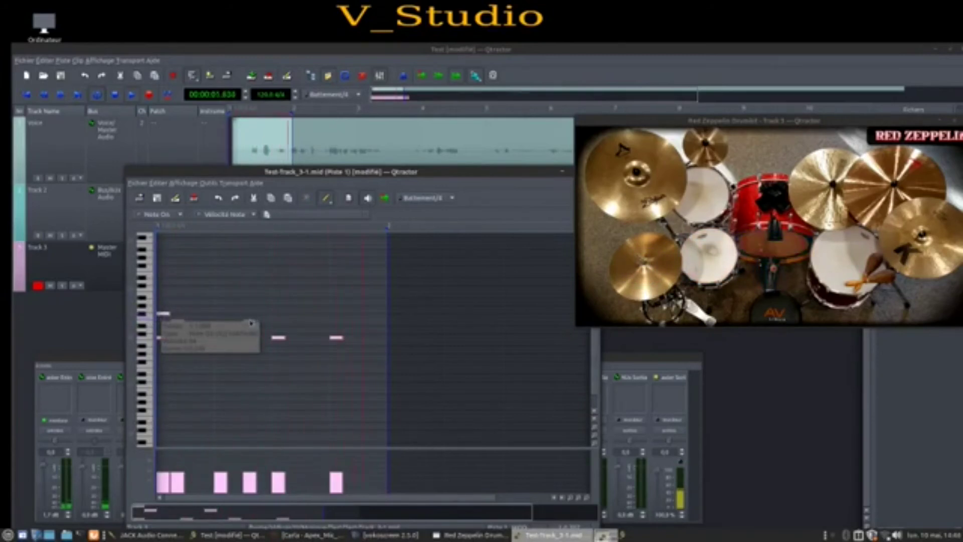
pyautogui.click(331, 321)
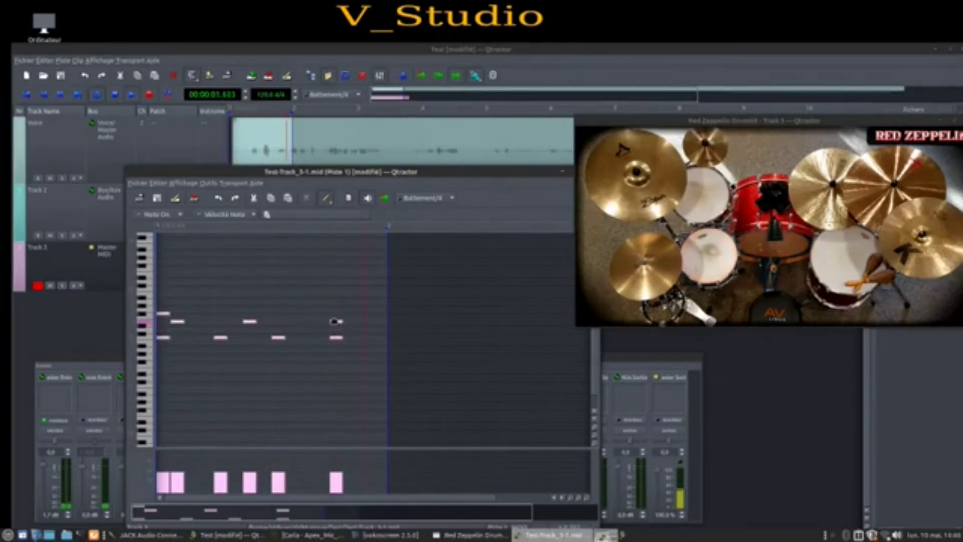
pyautogui.moveTo(335, 322); pyautogui.dragTo(336, 314)
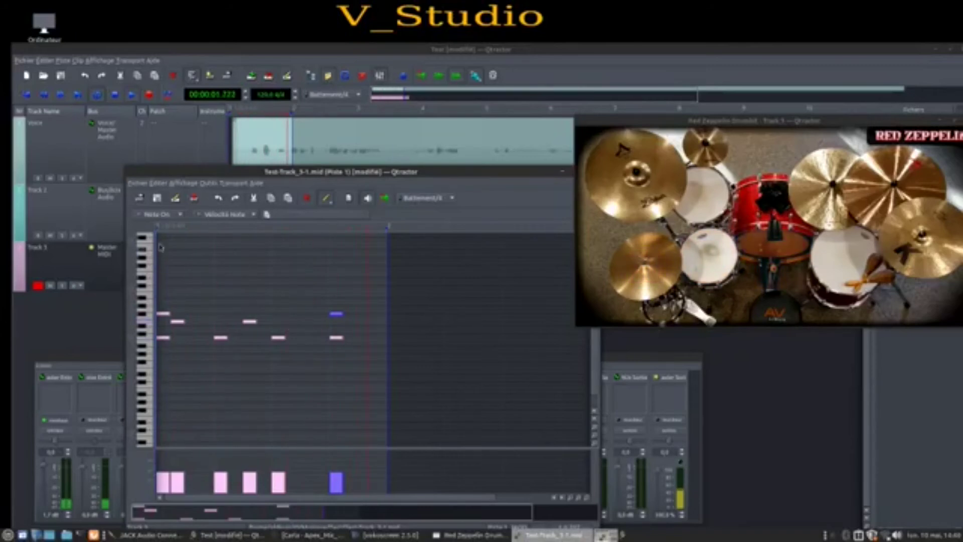
# - Add a fifth kick note near the end of bar 1 and reduce the velocity of that kick and the first snare note
pyautogui.moveTo(359, 172); pyautogui.dragTo(266, 154)
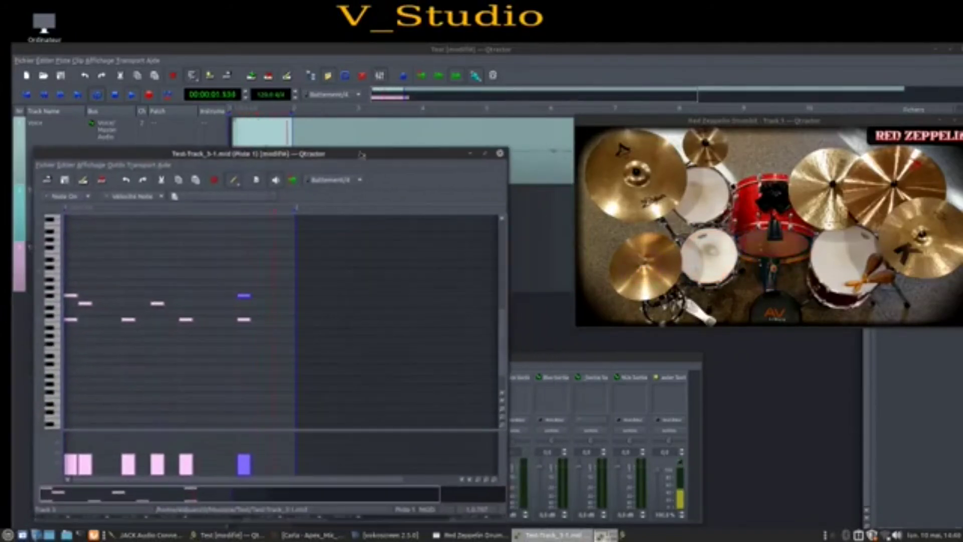
pyautogui.click(274, 320)
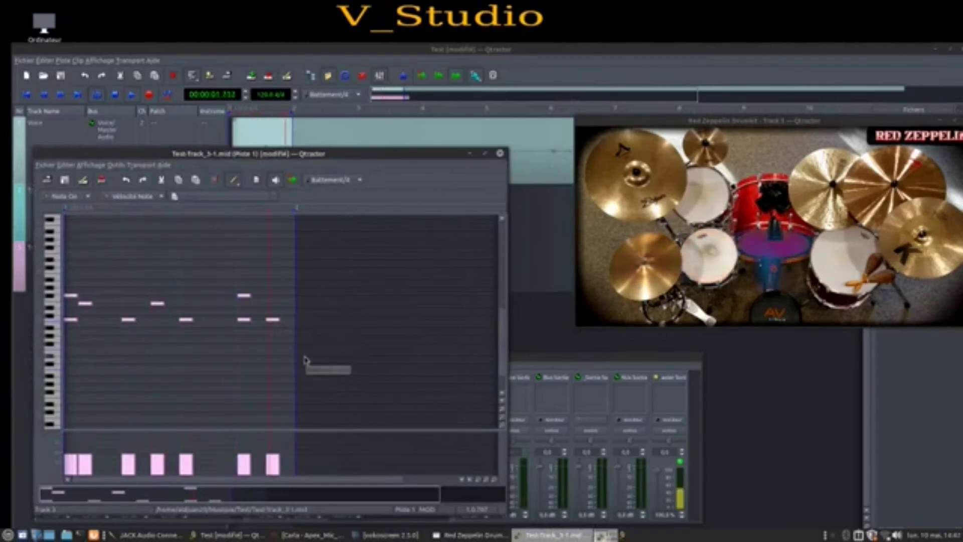
pyautogui.click(247, 457)
pyautogui.click(243, 457)
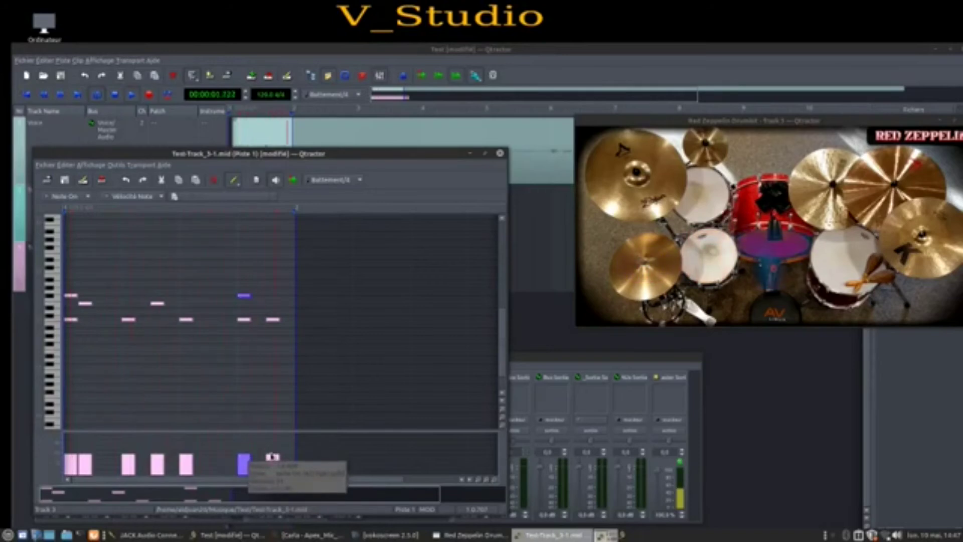
pyautogui.click(273, 457)
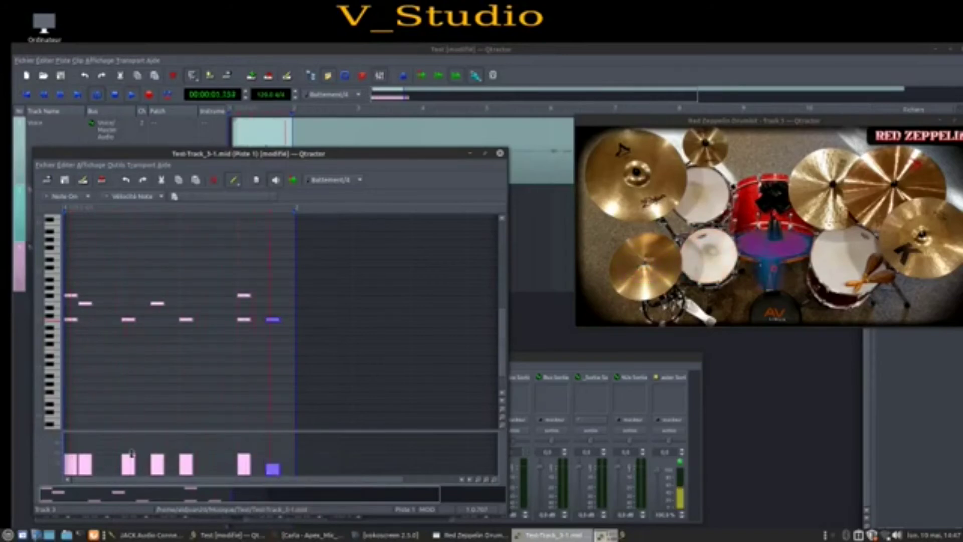
pyautogui.click(87, 460)
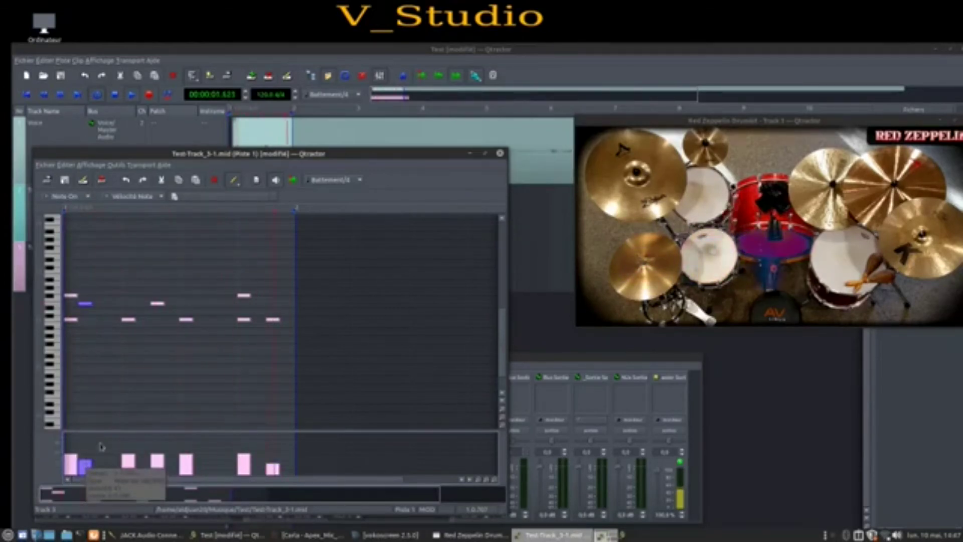
# - Move the clip editor clear of the mixer and close it to return to the session timeline
pyautogui.moveTo(292, 154); pyautogui.dragTo(435, 57)
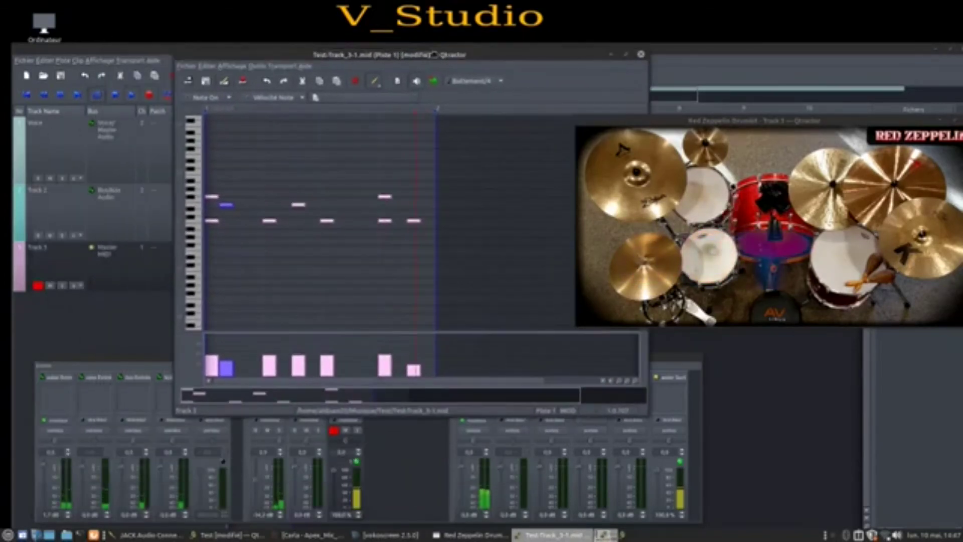
pyautogui.moveTo(575, 61); pyautogui.dragTo(457, 57)
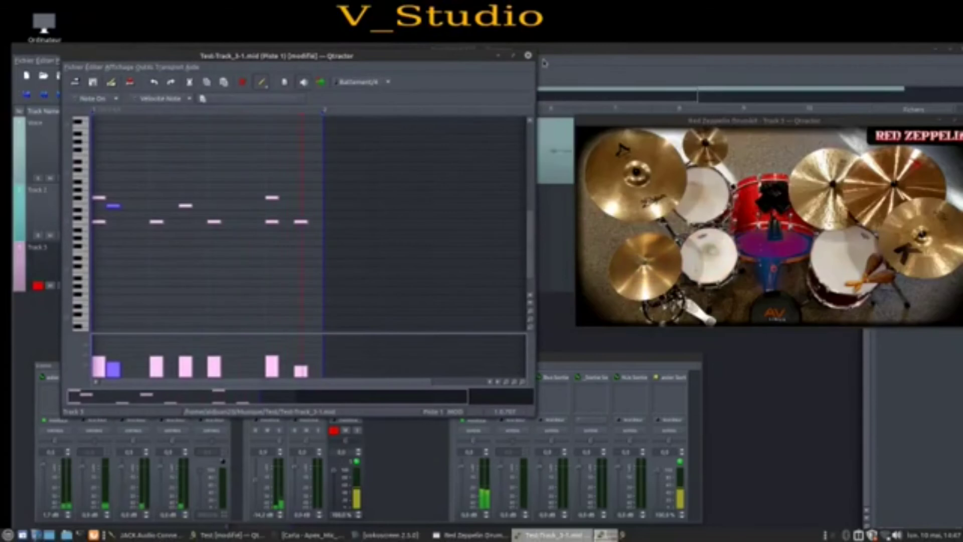
pyautogui.click(527, 52)
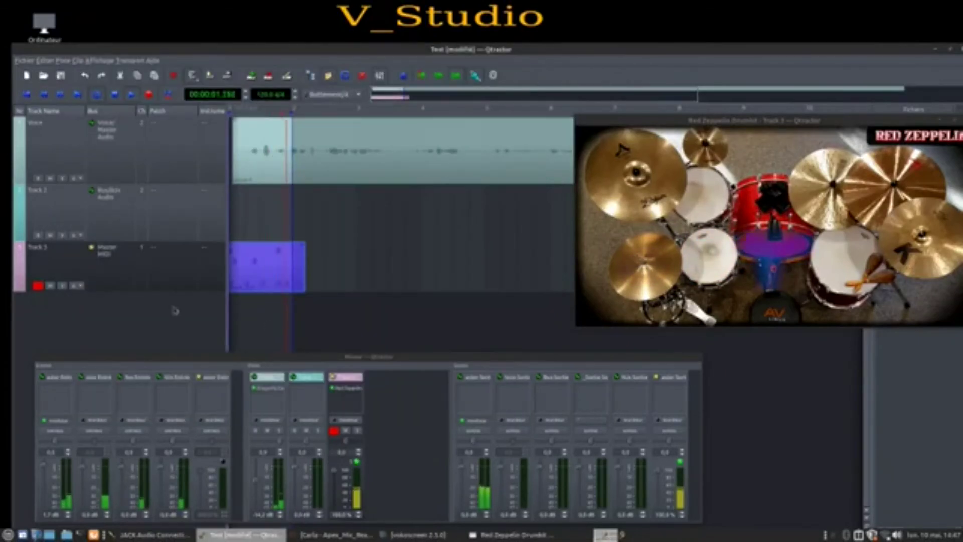
# - Close the Red Zeppelin Drumkit window and move the mixer up over the lower tracks
pyautogui.moveTo(959, 121); pyautogui.dragTo(761, 100)
pyautogui.click(762, 100)
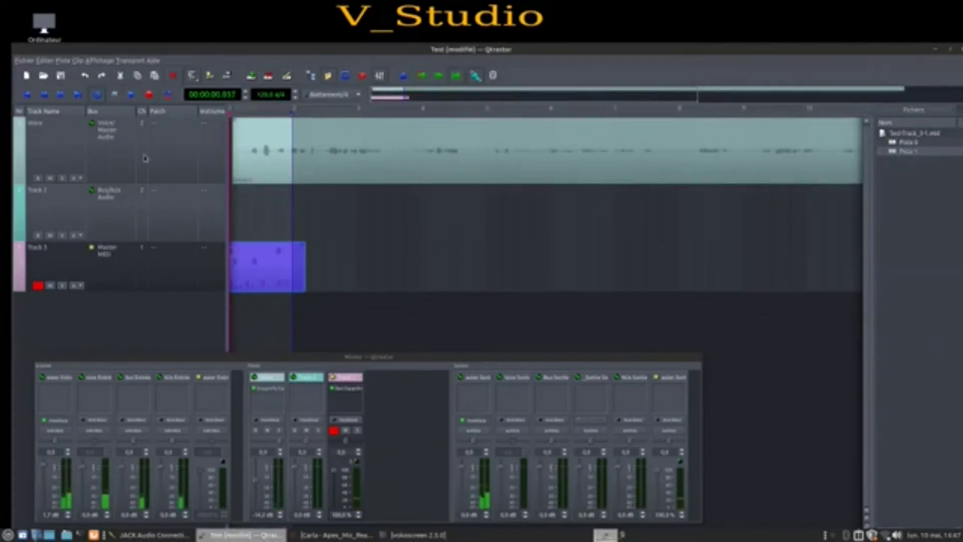
pyautogui.moveTo(339, 357); pyautogui.dragTo(403, 203)
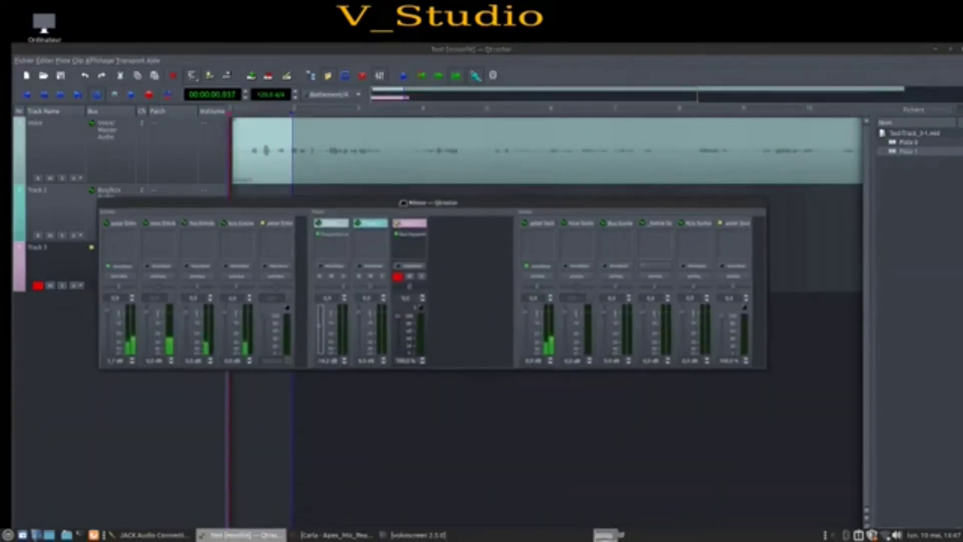
# - Insert the Dragonfly Plate Reverb plug-in after the drumkit on Track 3's mixer strip
pyautogui.rightClick(408, 248)
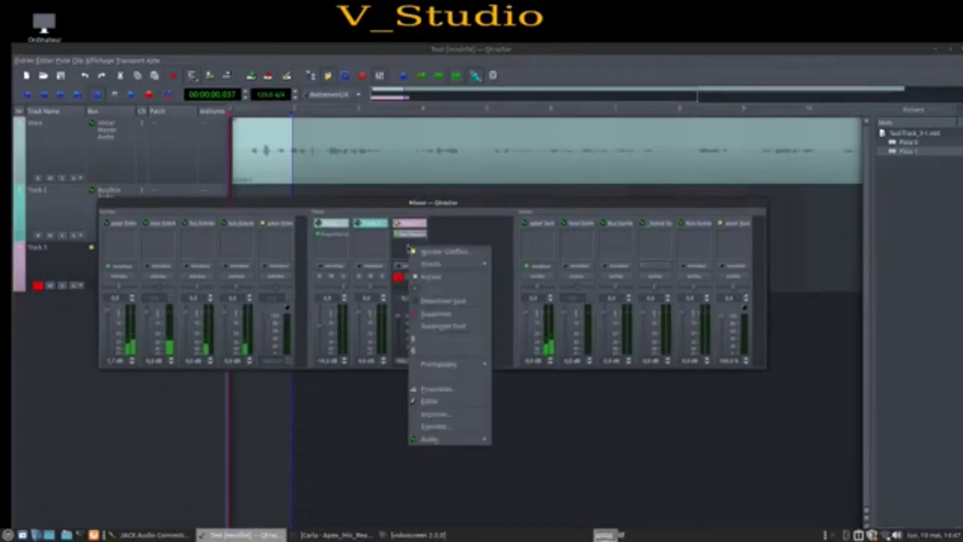
pyautogui.click(431, 254)
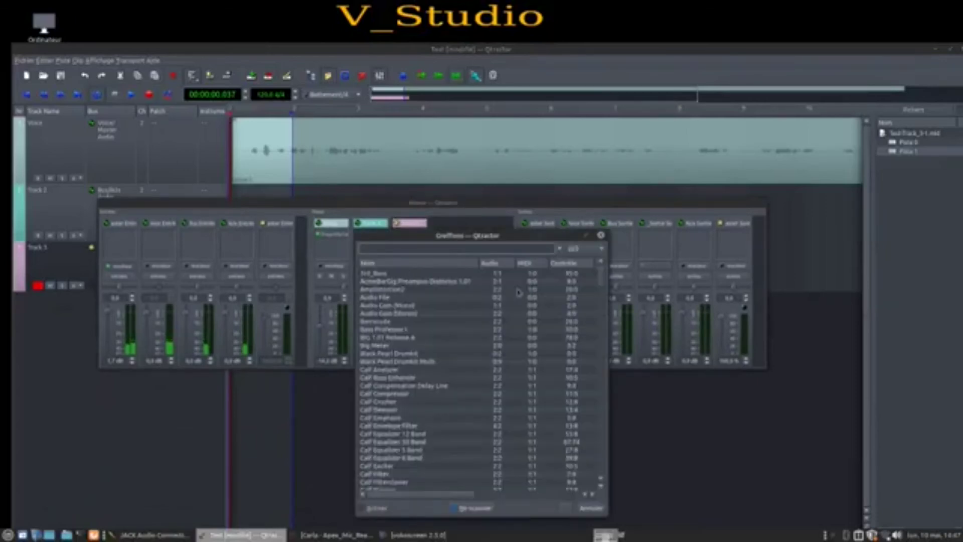
pyautogui.scroll(-7, 439, 398)
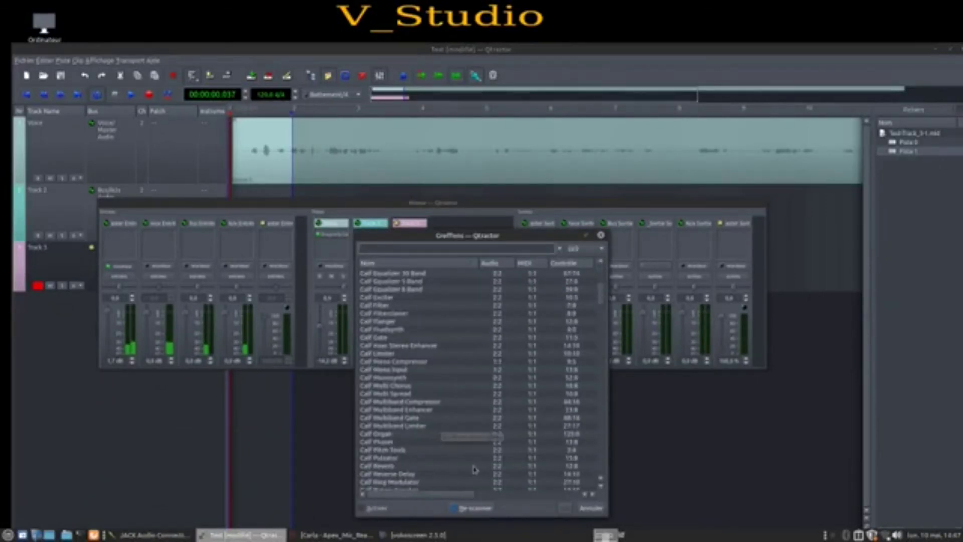
pyautogui.scroll(-7, 406, 468)
pyautogui.scroll(-10, 405, 469)
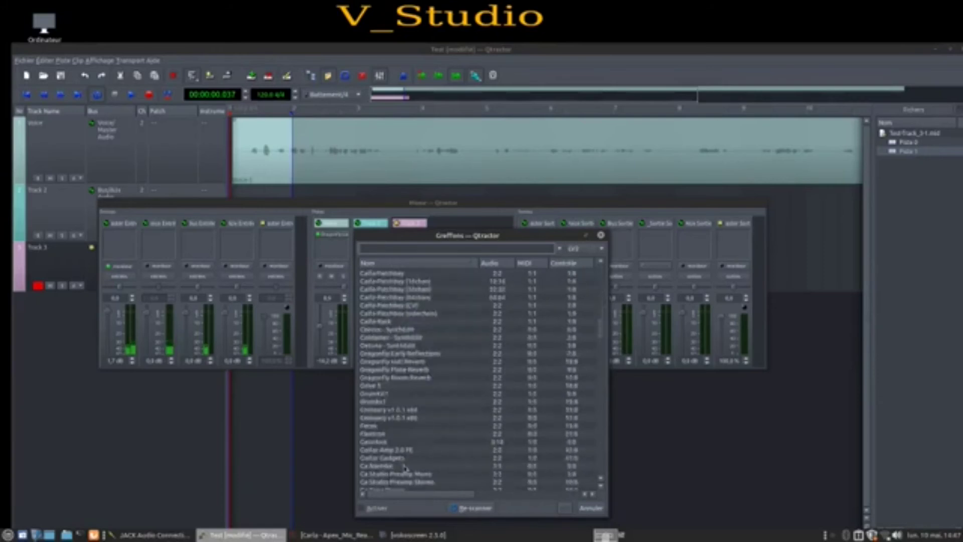
pyautogui.scroll(-7, 459, 459)
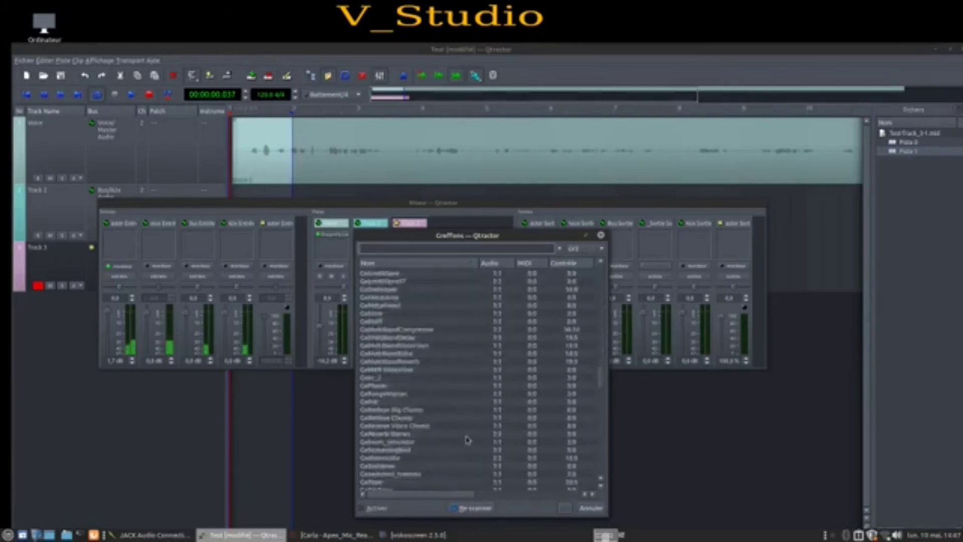
pyautogui.scroll(-10, 467, 439)
pyautogui.scroll(10, 468, 439)
pyautogui.scroll(-4, 467, 439)
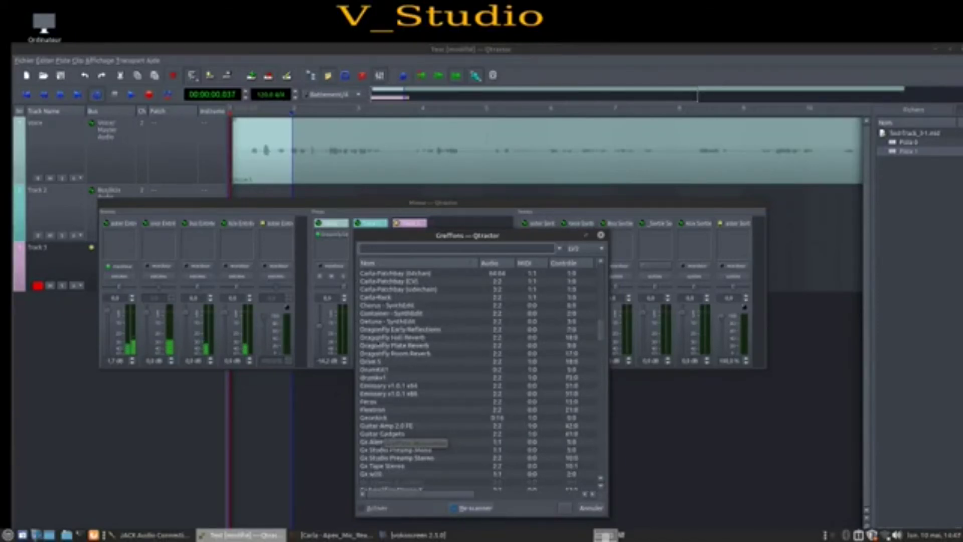
pyautogui.doubleClick(380, 346)
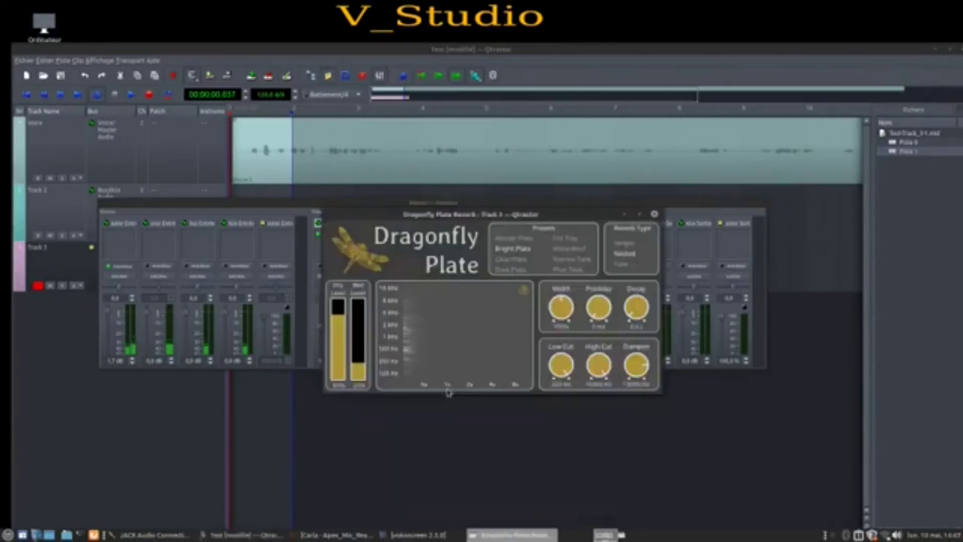
# - Move the reverb window clear of the mixer, activate the reverb on Track 3 and play the loop
pyautogui.moveTo(466, 220); pyautogui.dragTo(615, 361)
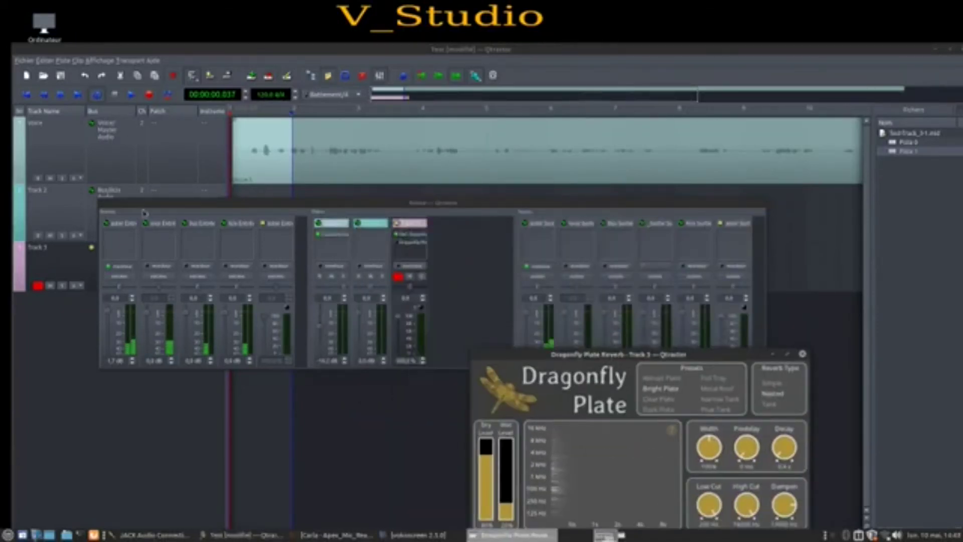
pyautogui.click(397, 244)
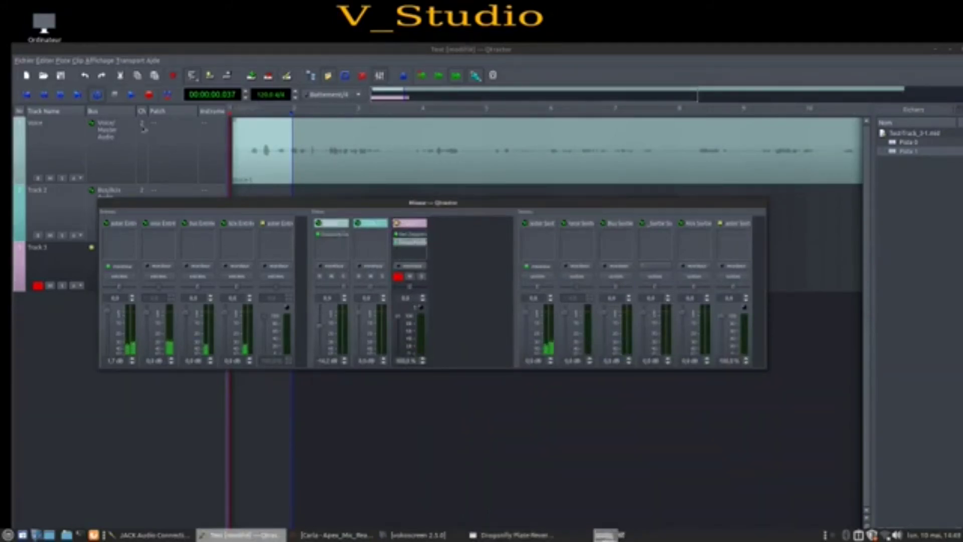
pyautogui.click(130, 95)
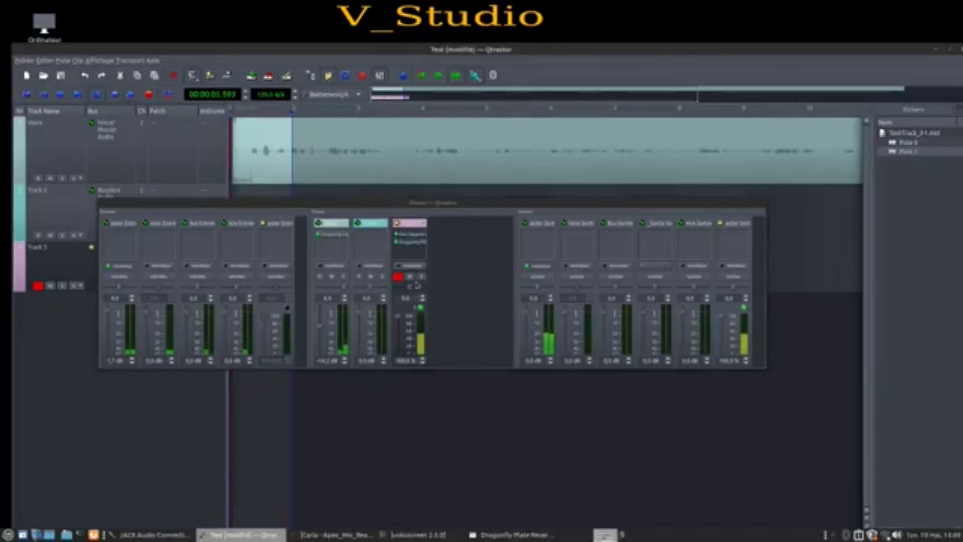
# - Audition Track 3's plate reverb with the Clear Plate preset, swinging the mix from mostly wet back to mostly dry
pyautogui.click(409, 245)
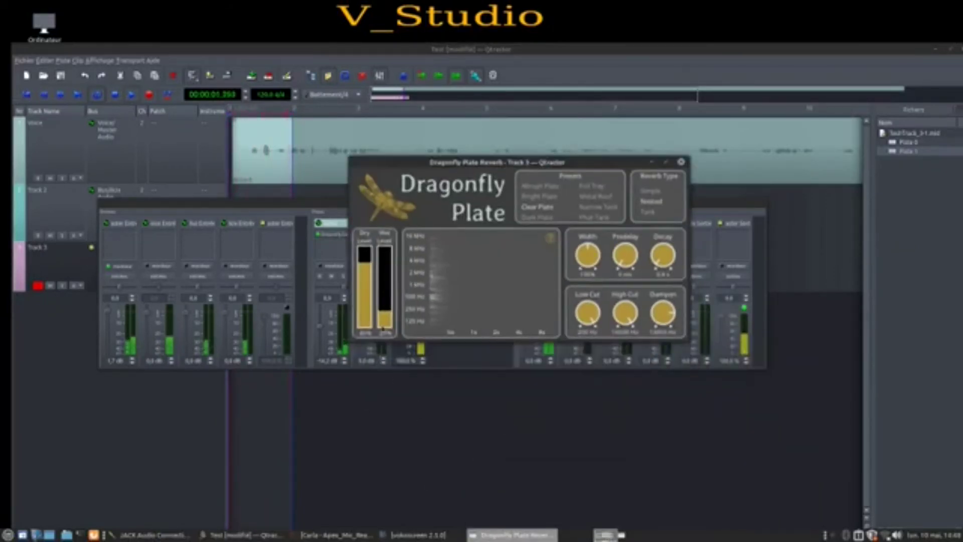
pyautogui.click(386, 296)
pyautogui.moveTo(387, 296); pyautogui.dragTo(386, 266)
pyautogui.click(365, 311)
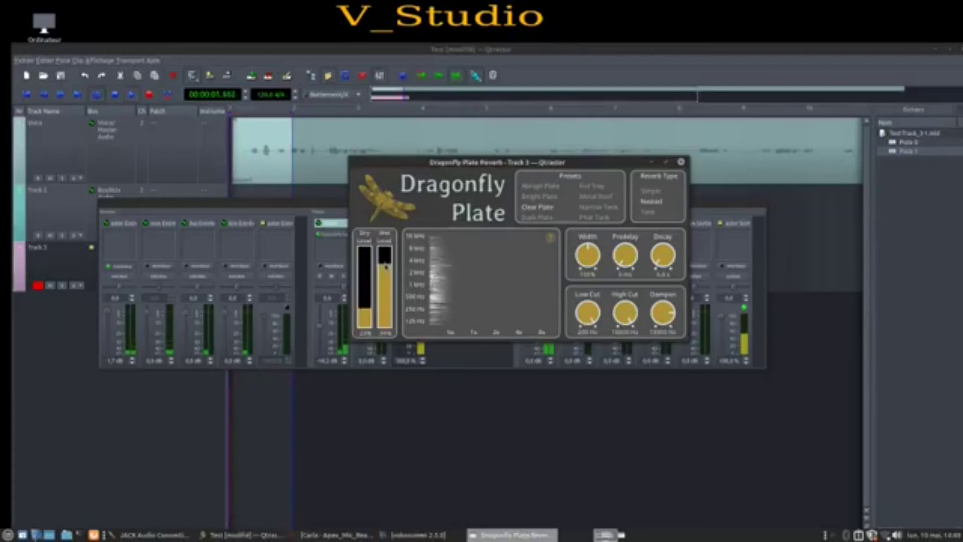
pyautogui.moveTo(364, 304); pyautogui.dragTo(383, 326)
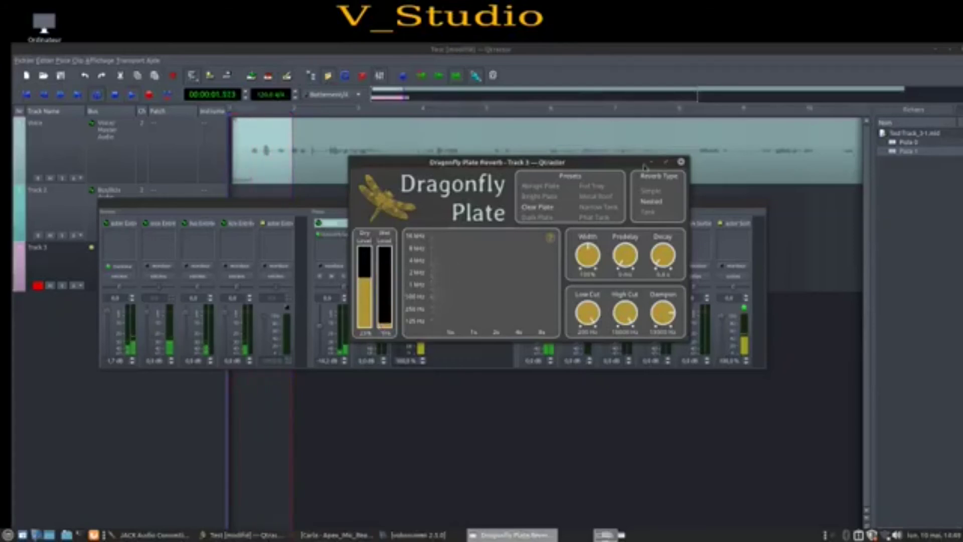
# - Close the reverb window, stop playback with the playhead at the session start, and reposition the mixer
pyautogui.hotkey('alt', 'F4')
pyautogui.moveTo(394, 203); pyautogui.dragTo(402, 345)
pyautogui.click(120, 102)
pyautogui.press('space')
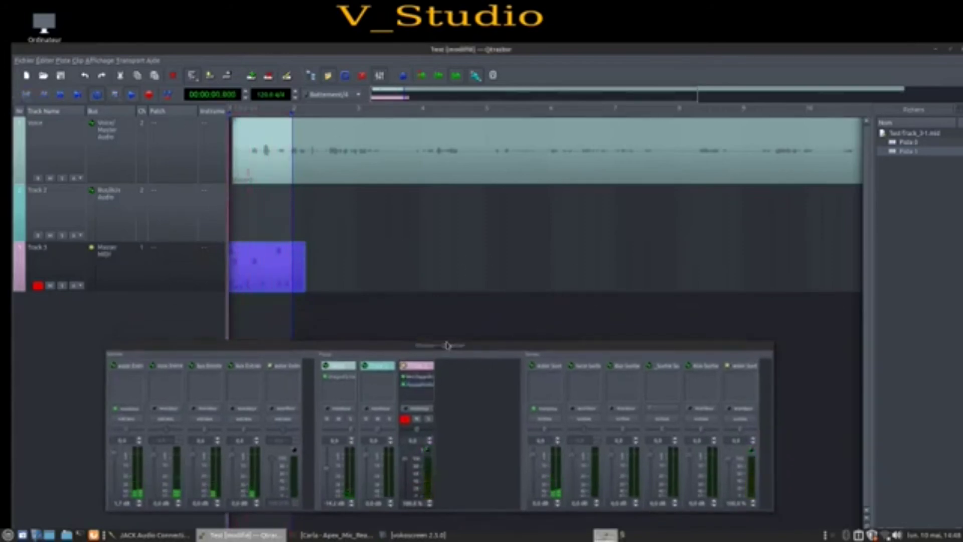
pyautogui.moveTo(447, 345); pyautogui.dragTo(479, 327)
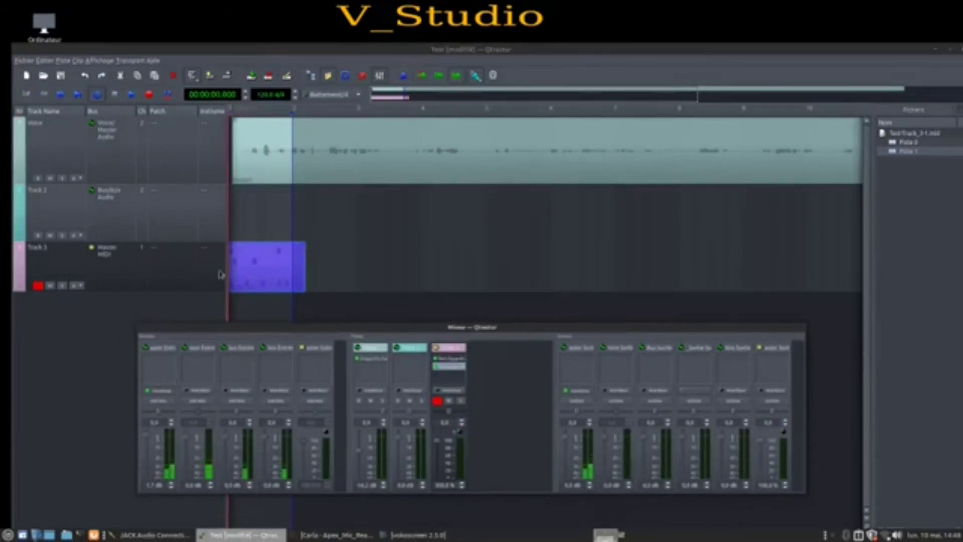
pyautogui.moveTo(401, 328); pyautogui.dragTo(399, 284)
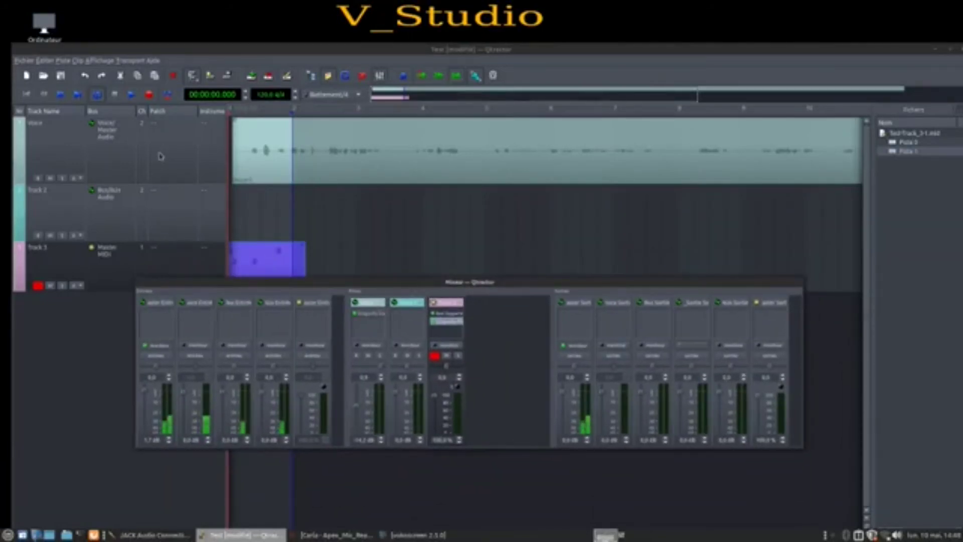
# - Mute Track 3 and move the mixer down so all the tracks are uncovered
pyautogui.click(167, 137)
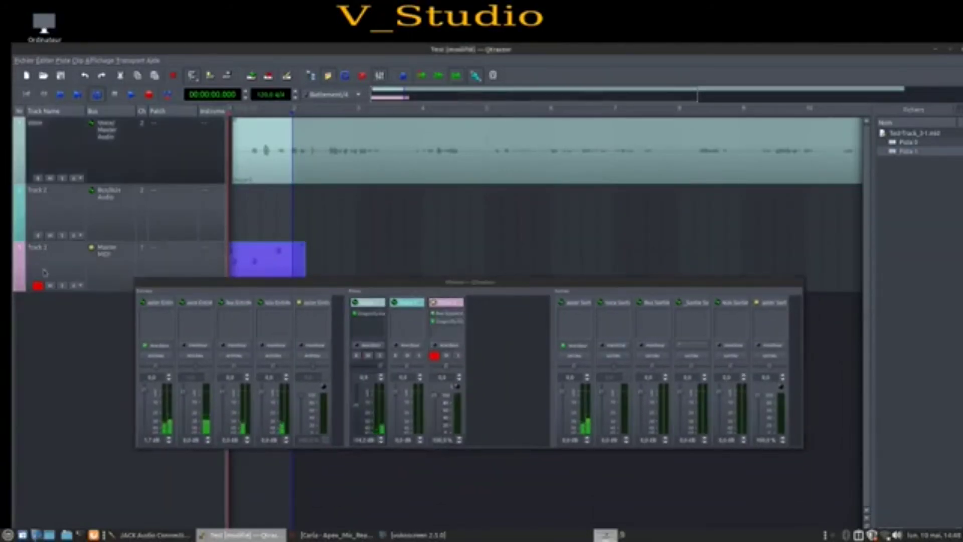
pyautogui.click(50, 286)
pyautogui.moveTo(351, 283); pyautogui.dragTo(305, 354)
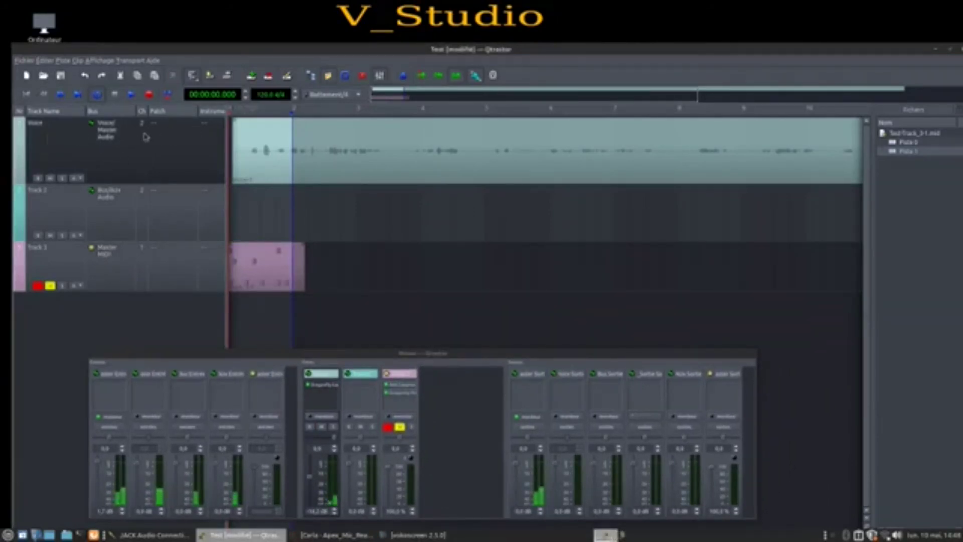
# - Select the Voice track's clip and switch the timeline's selection mode to Automation
pyautogui.click(82, 179)
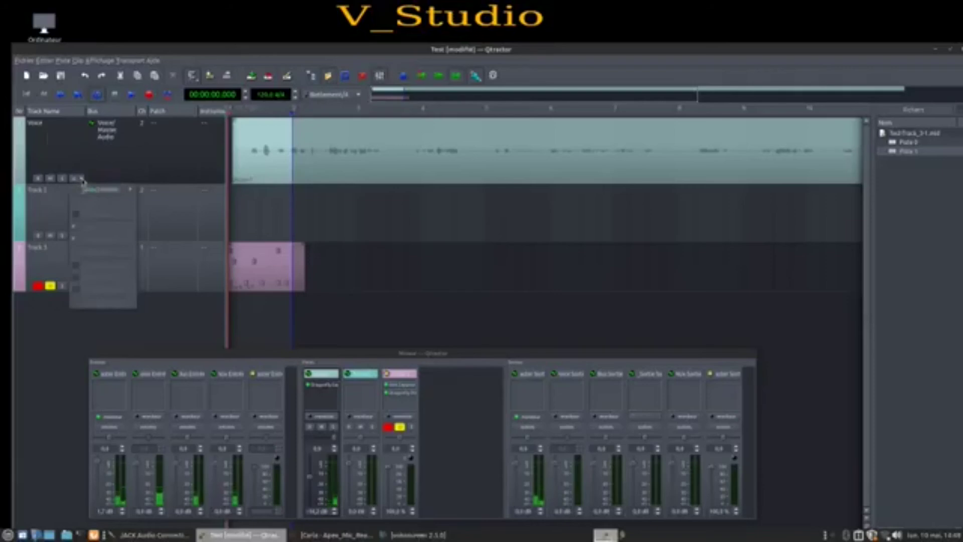
pyautogui.click(42, 154)
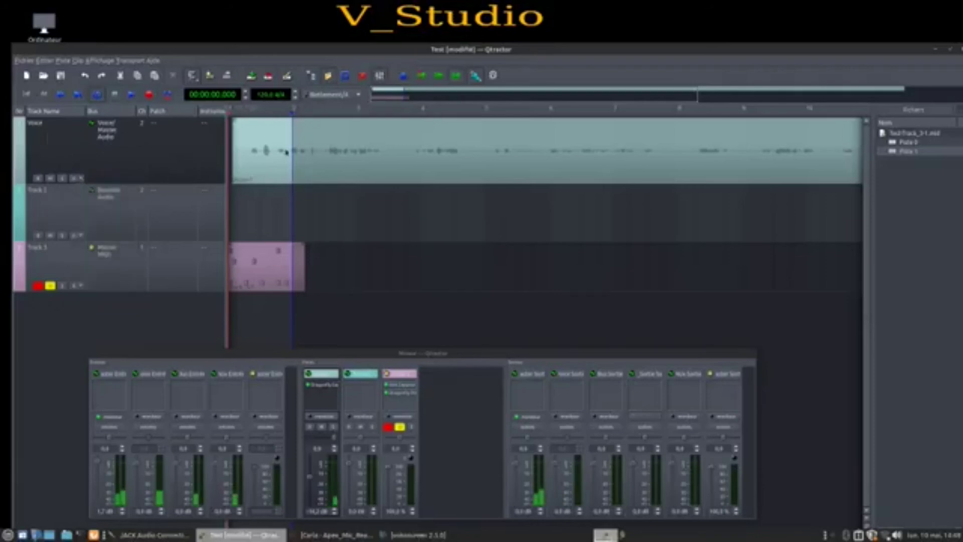
pyautogui.click(249, 140)
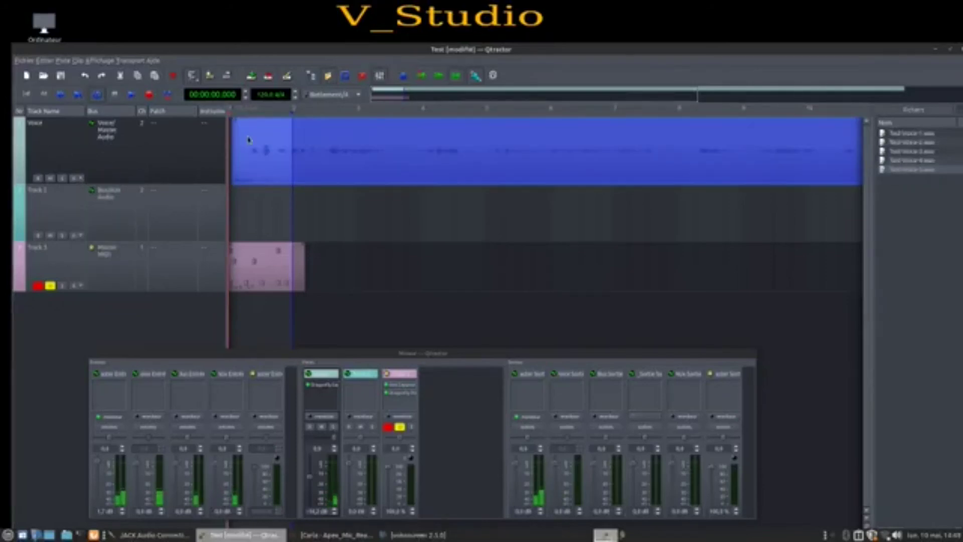
pyautogui.rightClick(248, 140)
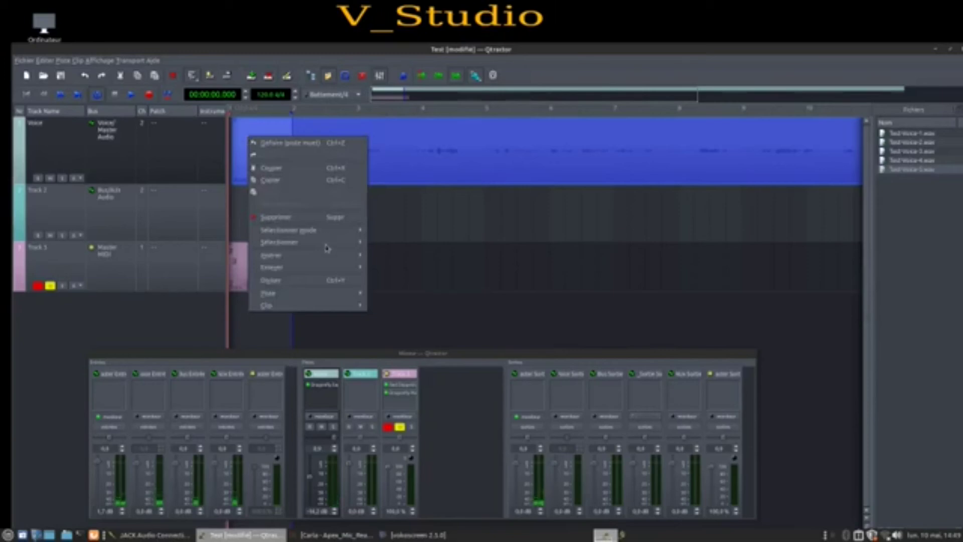
pyautogui.moveTo(313, 235)
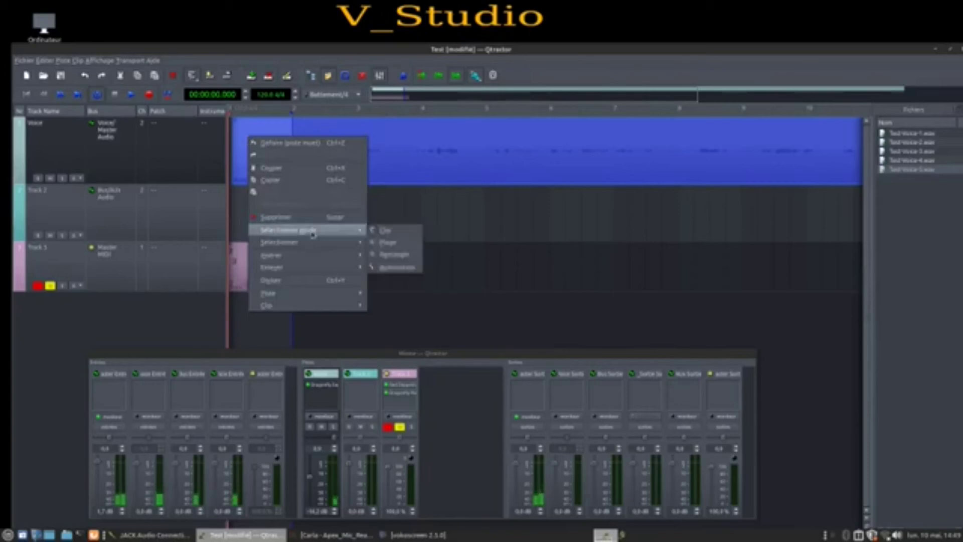
pyautogui.click(394, 266)
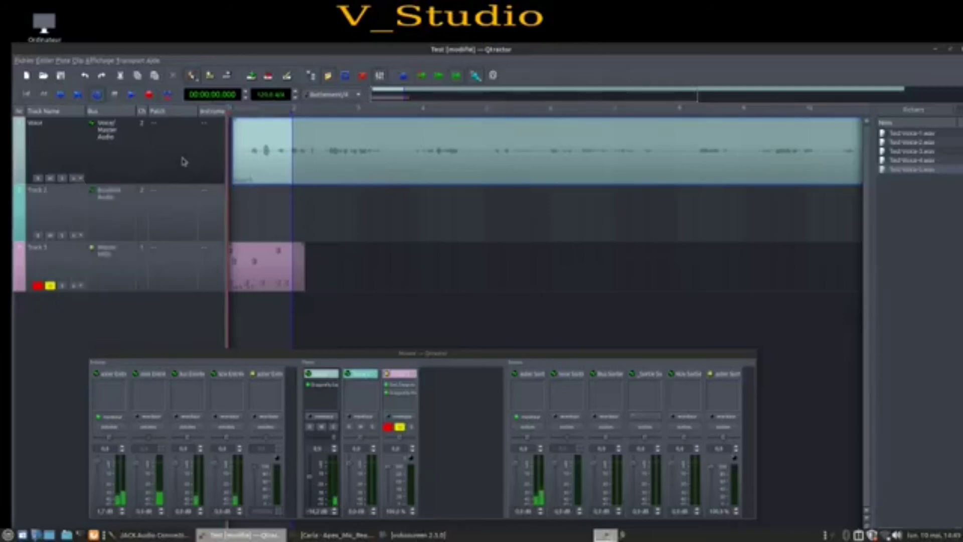
# - Display the Voice Gain automation curve on the Voice track
pyautogui.click(84, 184)
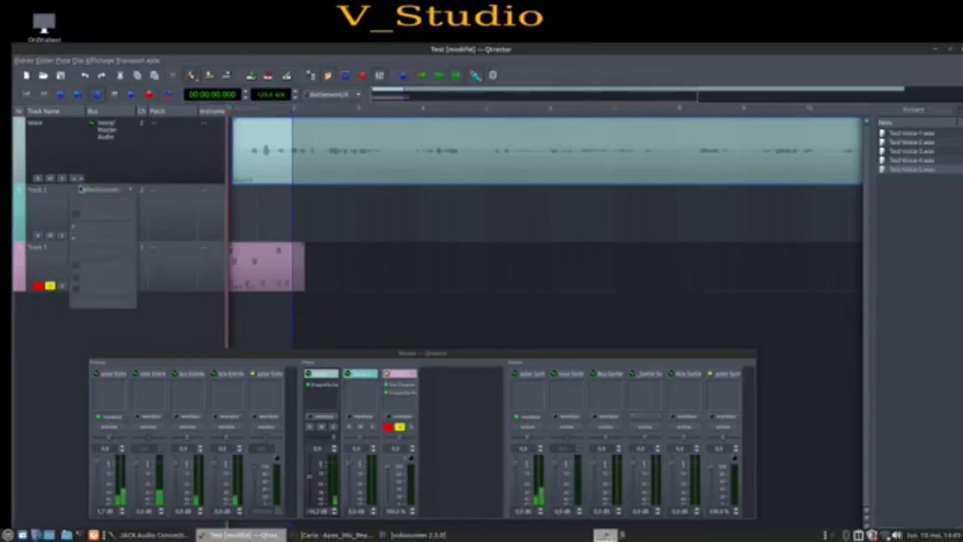
pyautogui.moveTo(84, 191)
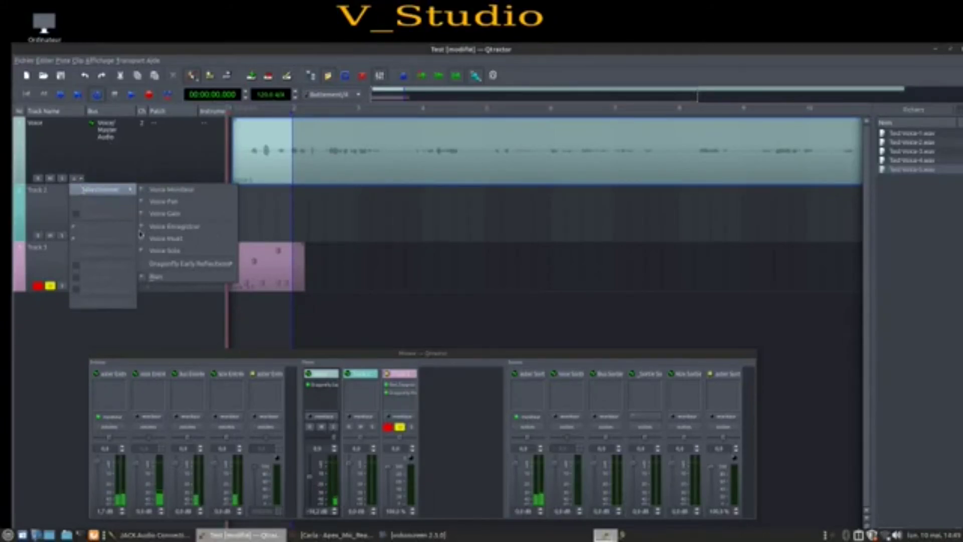
pyautogui.click(172, 217)
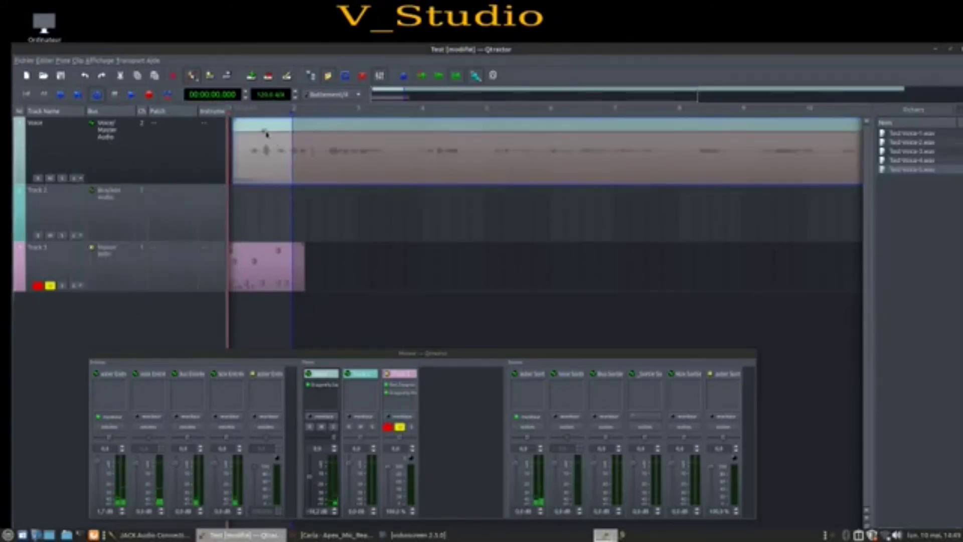
# - Shape the Voice gain curve with nodes dipping after bar 2, peaking between bars 4 and 5, dipping until bar 8, rising near bar 9 and falling before bar 10
pyautogui.moveTo(267, 134); pyautogui.dragTo(316, 154)
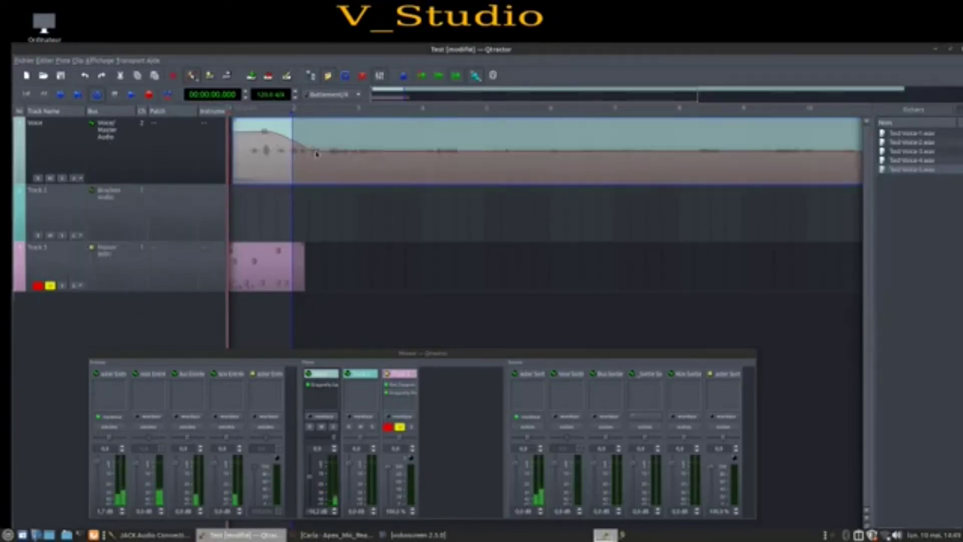
pyautogui.click(428, 136)
pyautogui.click(498, 140)
pyautogui.moveTo(508, 141); pyautogui.dragTo(519, 164)
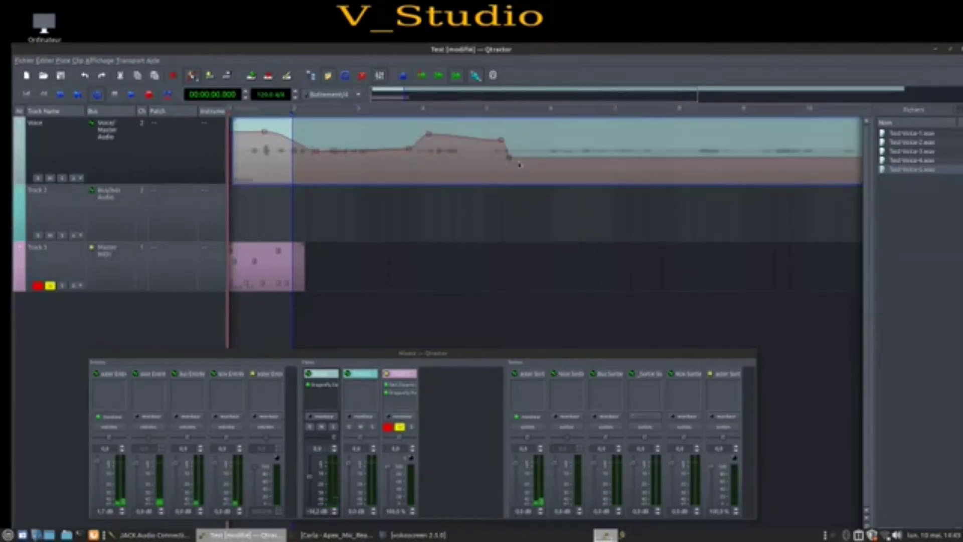
pyautogui.click(568, 168)
pyautogui.click(669, 161)
pyautogui.click(706, 149)
pyautogui.click(750, 146)
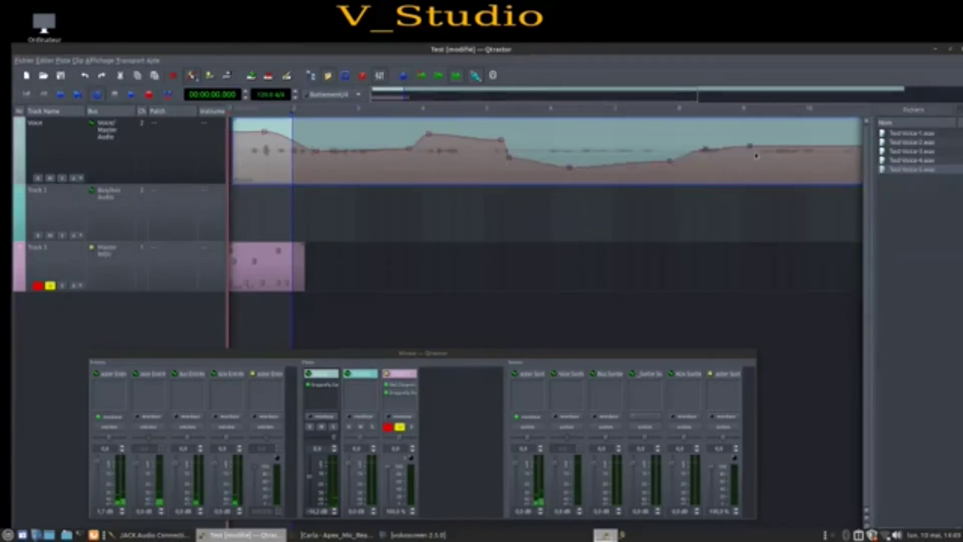
pyautogui.click(767, 160)
pyautogui.click(795, 173)
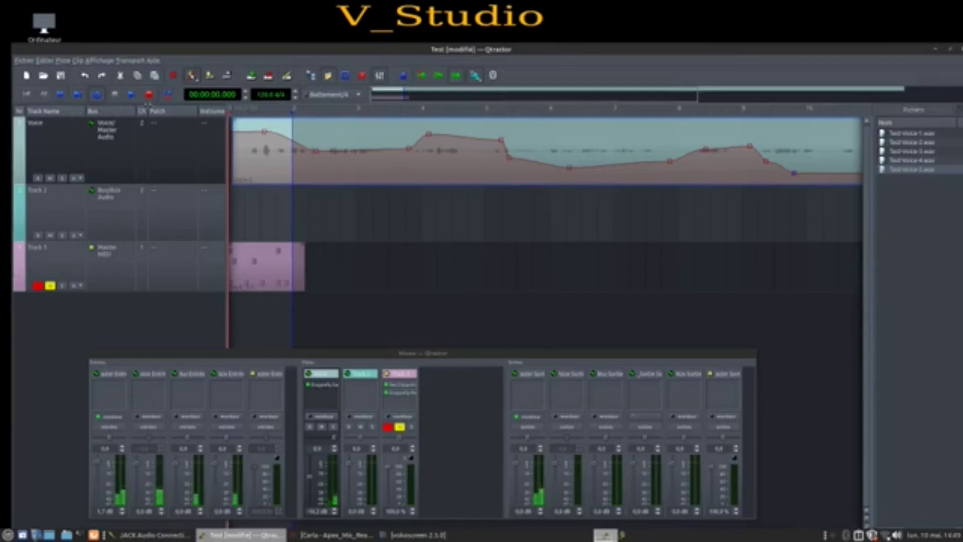
# - Play the session to hear the Voice gain automation and turn off looping
pyautogui.click(132, 94)
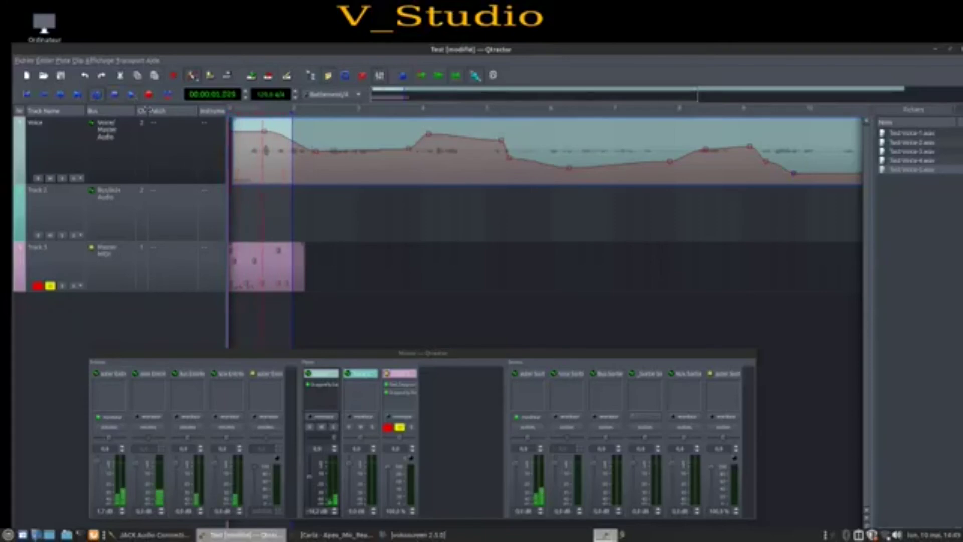
pyautogui.click(98, 95)
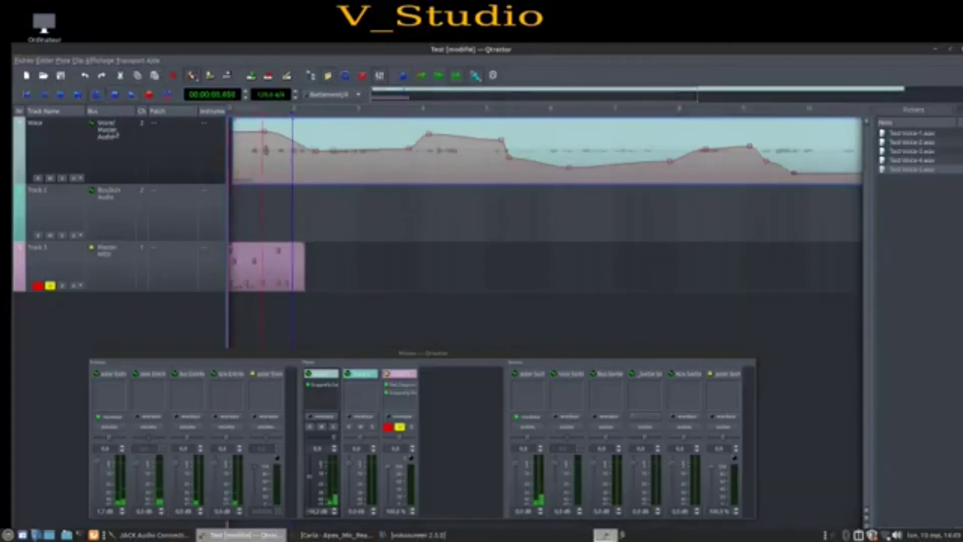
# - Stop playback and enable automation playback for the Voice track's gain curve
pyautogui.click(116, 95)
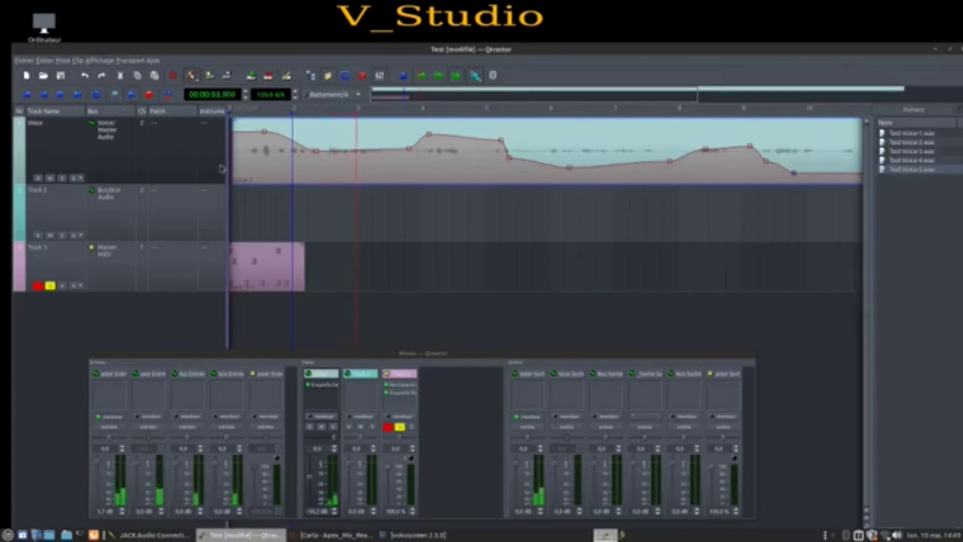
pyautogui.click(78, 180)
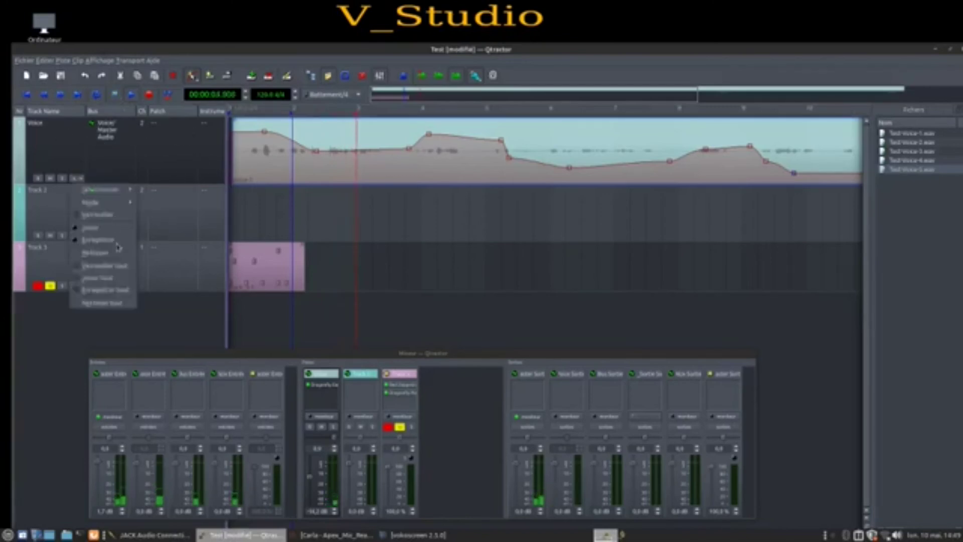
pyautogui.click(84, 228)
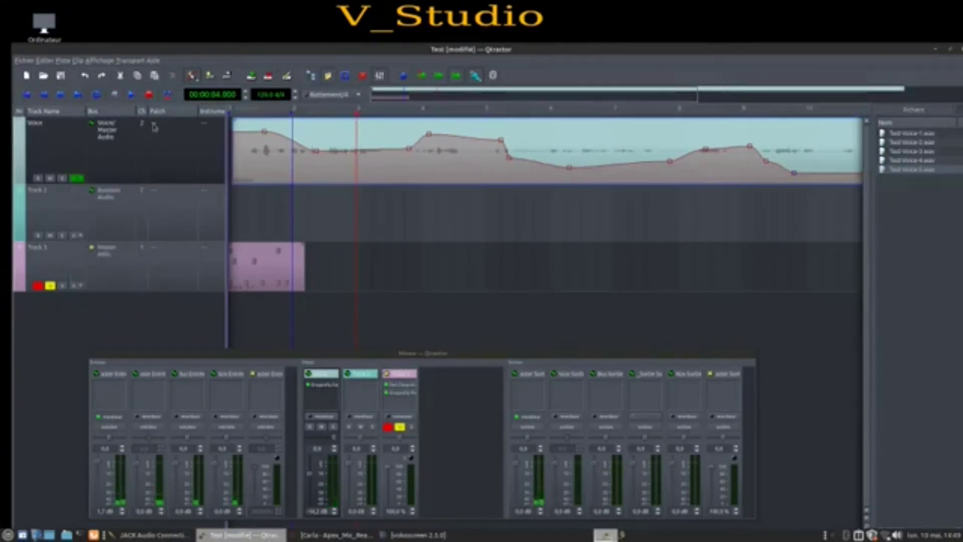
# - Play the session from the start to hear the Voice gain automation and turn looping back on
pyautogui.click(26, 97)
pyautogui.click(131, 97)
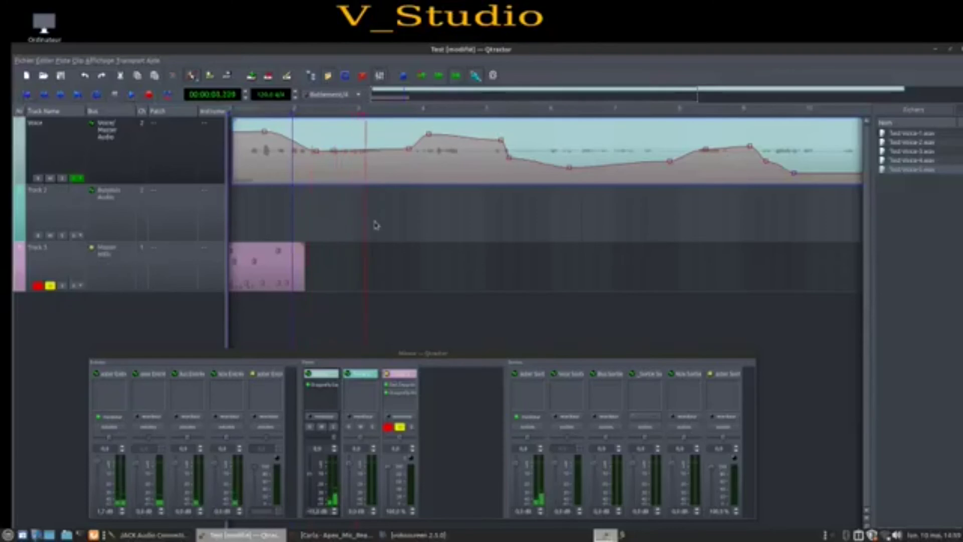
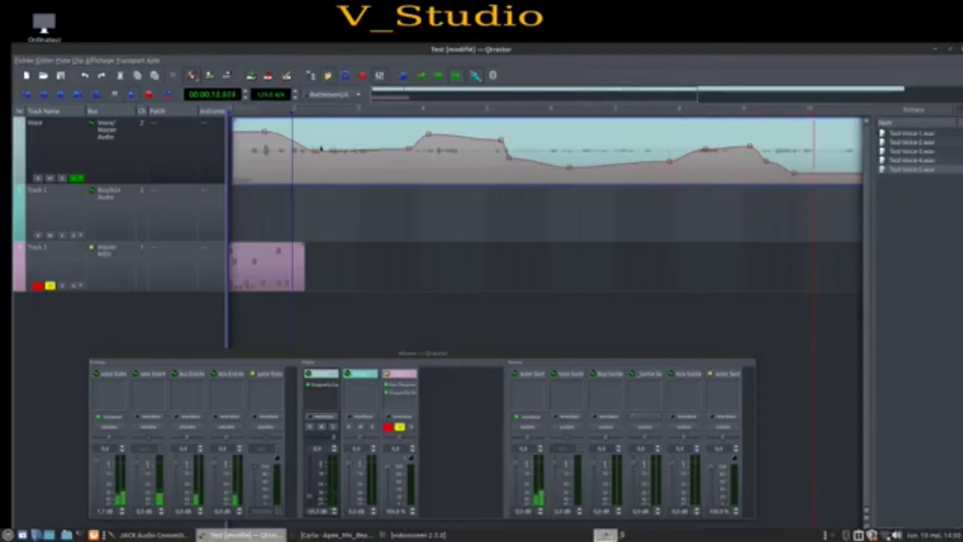
pyautogui.click(98, 95)
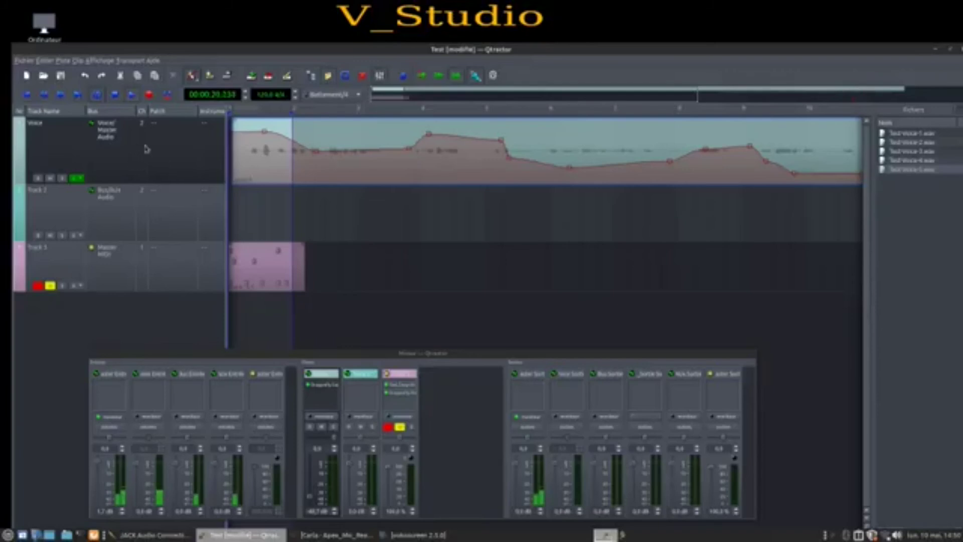
# - Switch the timeline's selection mode to Clip and display the Voice Monitor automation curve on the Voice track
pyautogui.rightClick(252, 124)
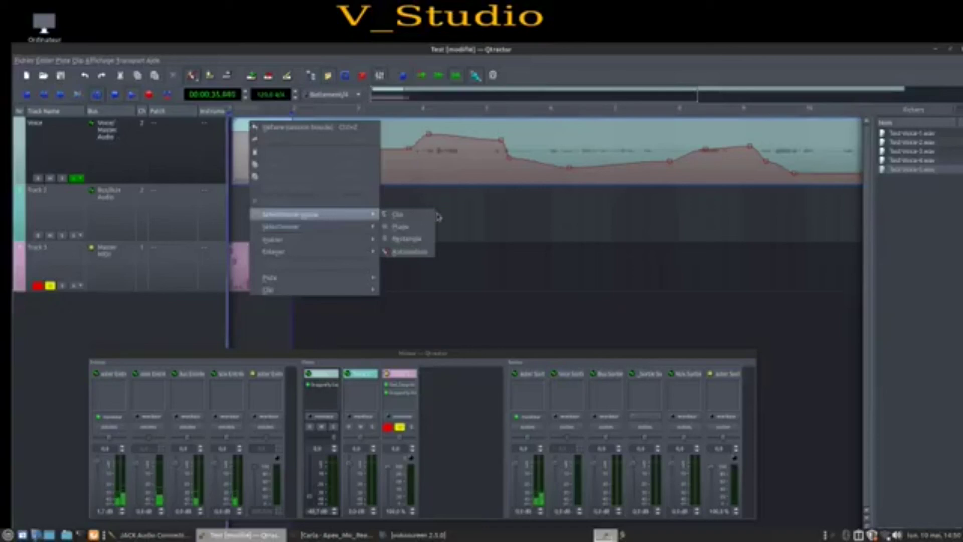
pyautogui.click(418, 215)
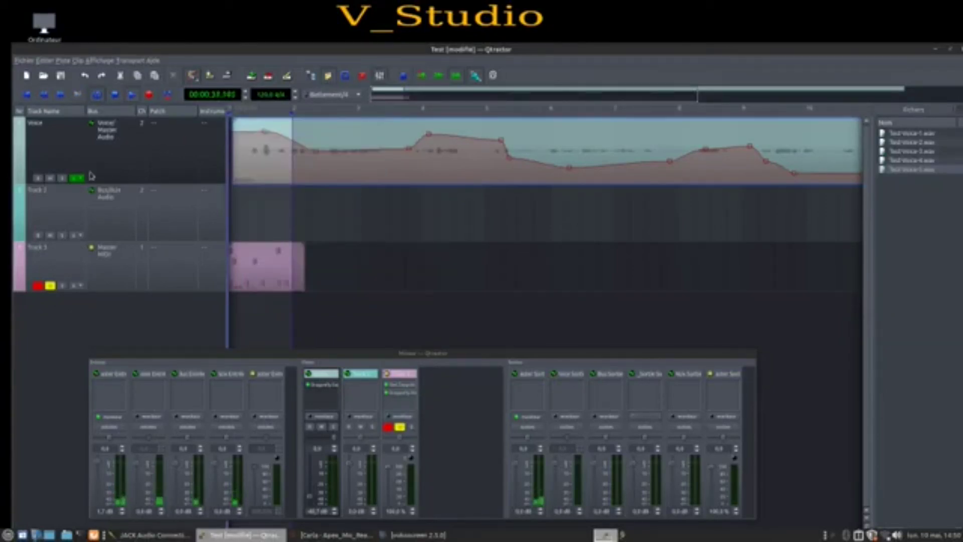
pyautogui.rightClick(71, 184)
pyautogui.moveTo(94, 191)
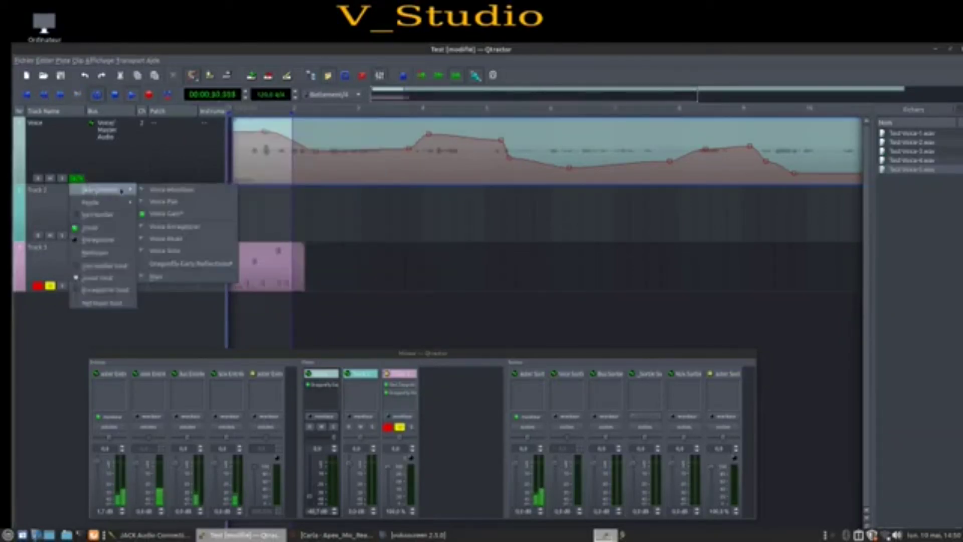
pyautogui.click(169, 190)
# - Delete the long audio clip from the Voice track
pyautogui.click(366, 140)
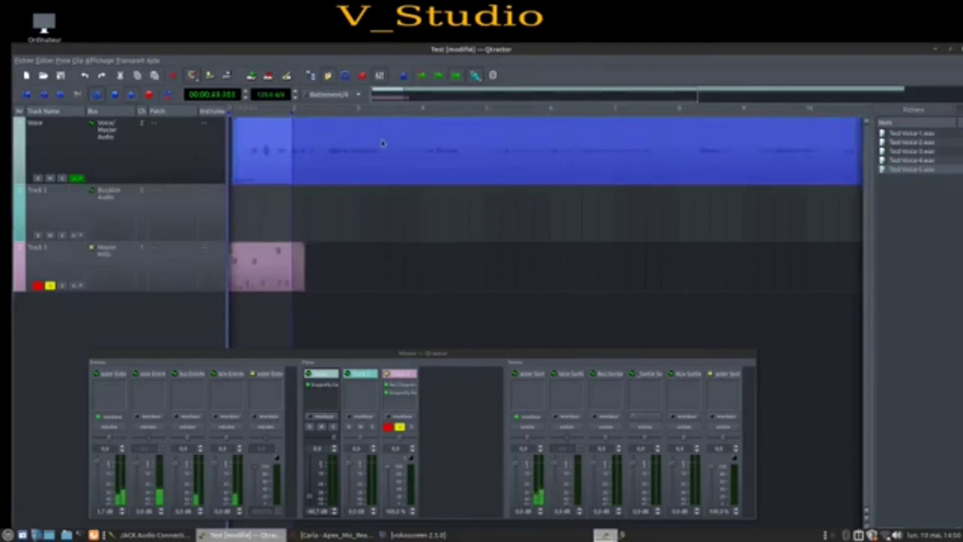
pyautogui.rightClick(342, 131)
pyautogui.click(379, 208)
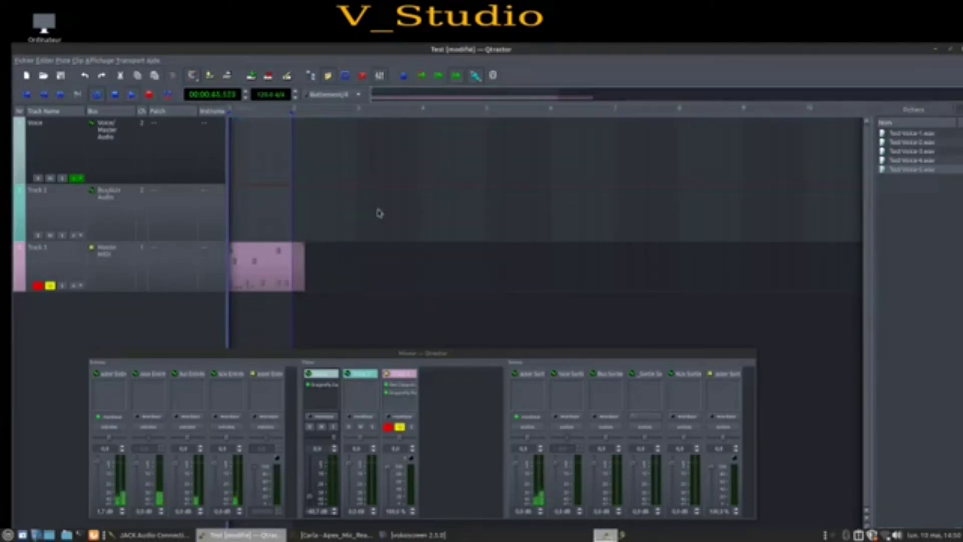
# - Return the playhead to the start, disarm Track 3 and arm the Voice track for recording
pyautogui.click(27, 94)
pyautogui.click(27, 95)
pyautogui.click(37, 286)
pyautogui.click(38, 178)
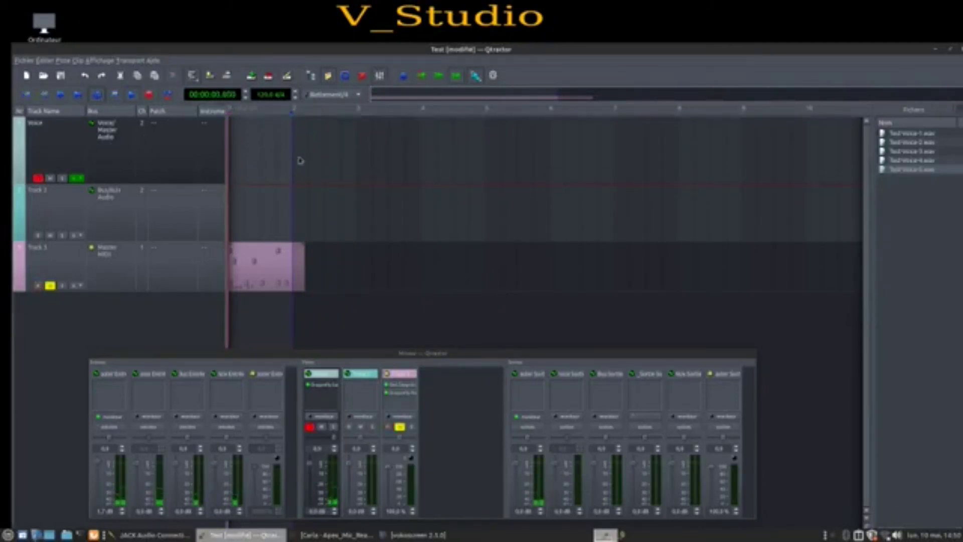
pyautogui.moveTo(379, 352); pyautogui.dragTo(505, 193)
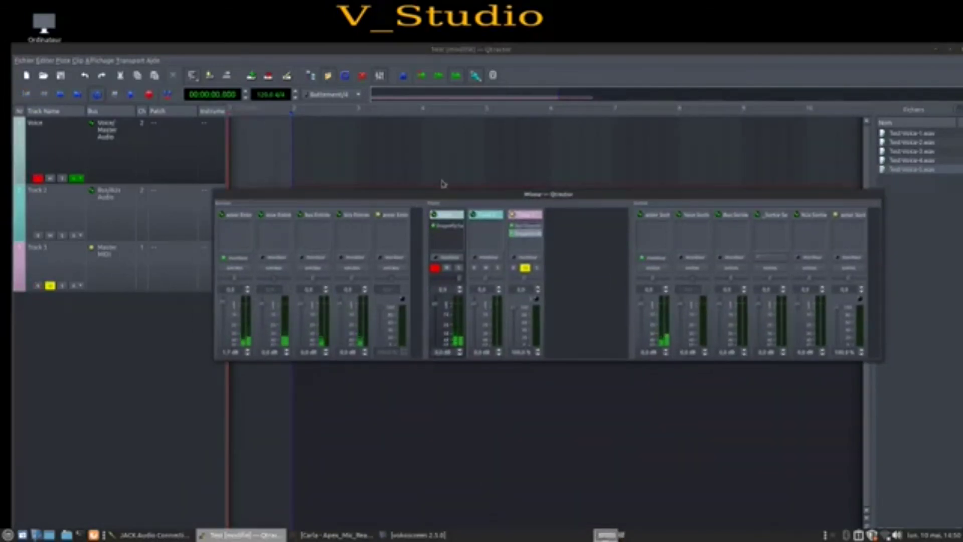
pyautogui.moveTo(560, 195); pyautogui.dragTo(463, 347)
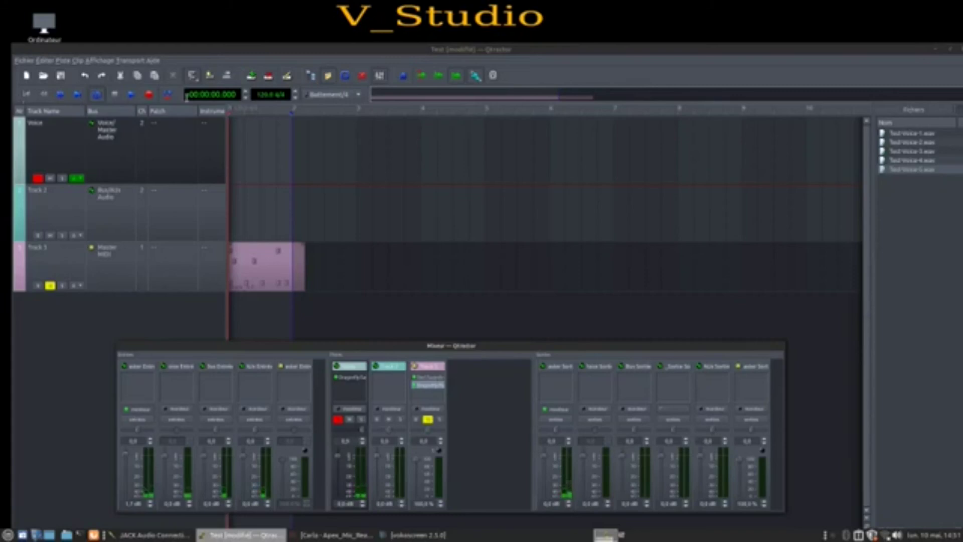
# - Record a new audio take on the Voice track, stop, and return the playhead to the start
pyautogui.click(135, 122)
pyautogui.click(130, 96)
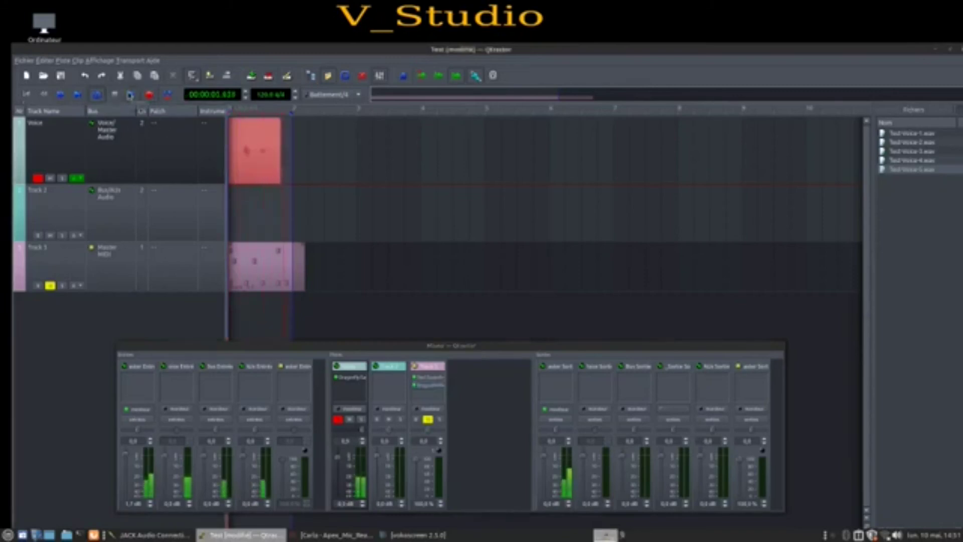
pyautogui.click(130, 95)
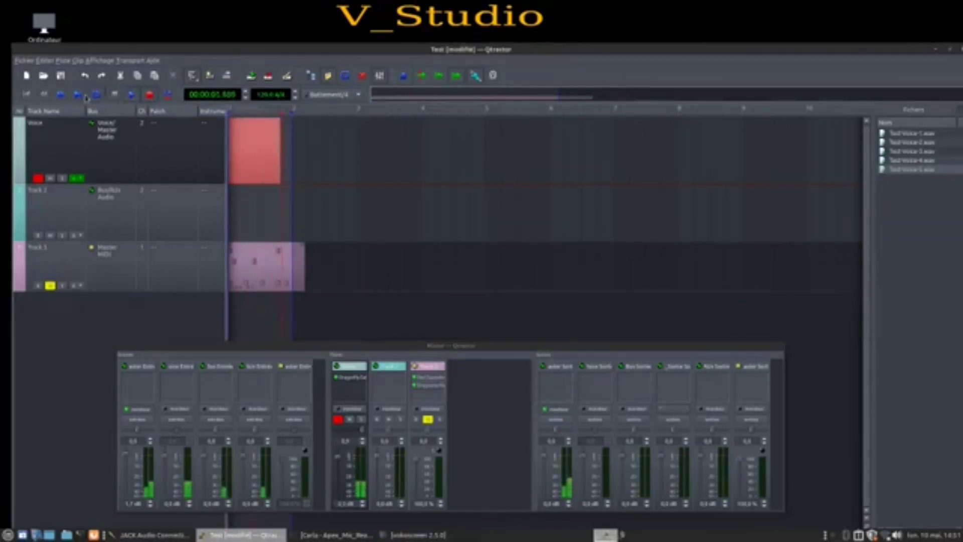
pyautogui.click(133, 96)
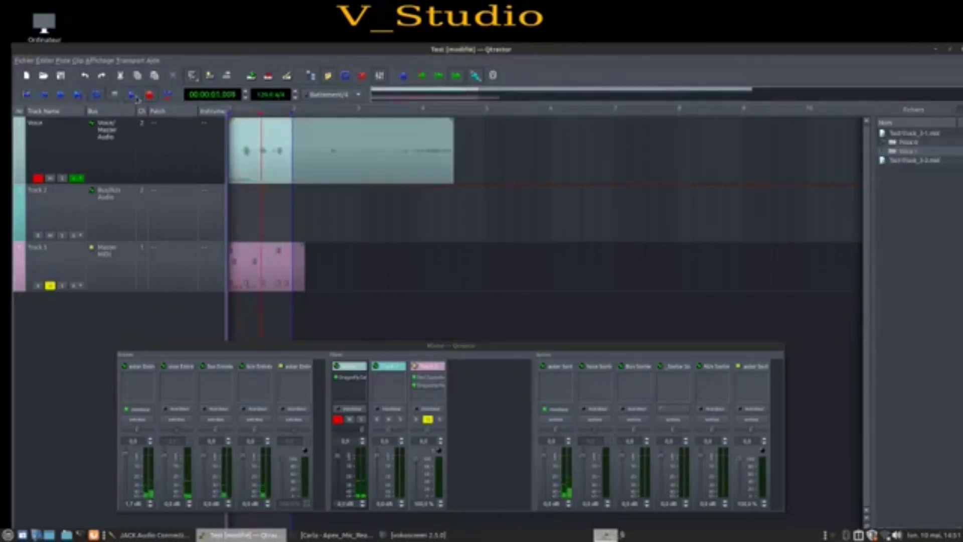
pyautogui.click(43, 96)
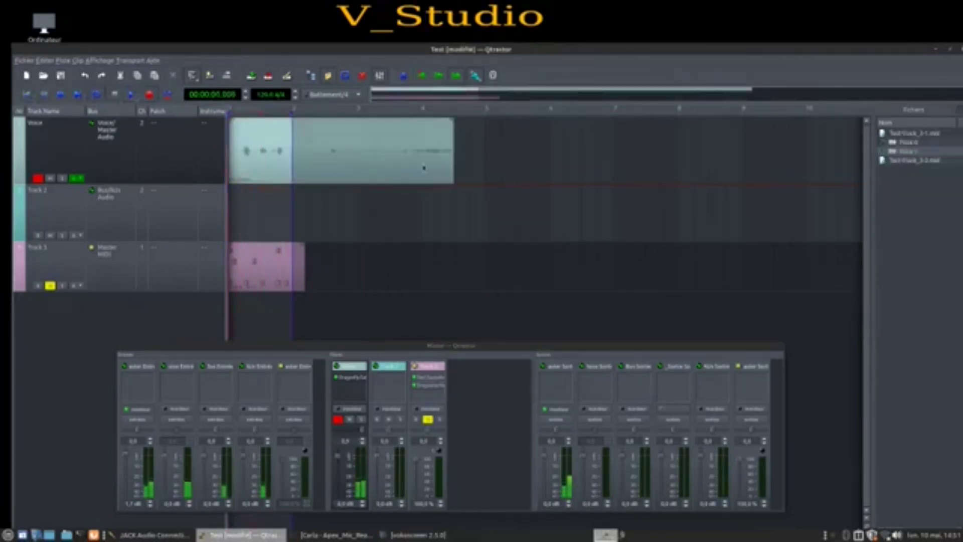
# - Trim the new Voice clip's end to just past bar 2 and play the loop with Track 3 unmuted
pyautogui.click(452, 143)
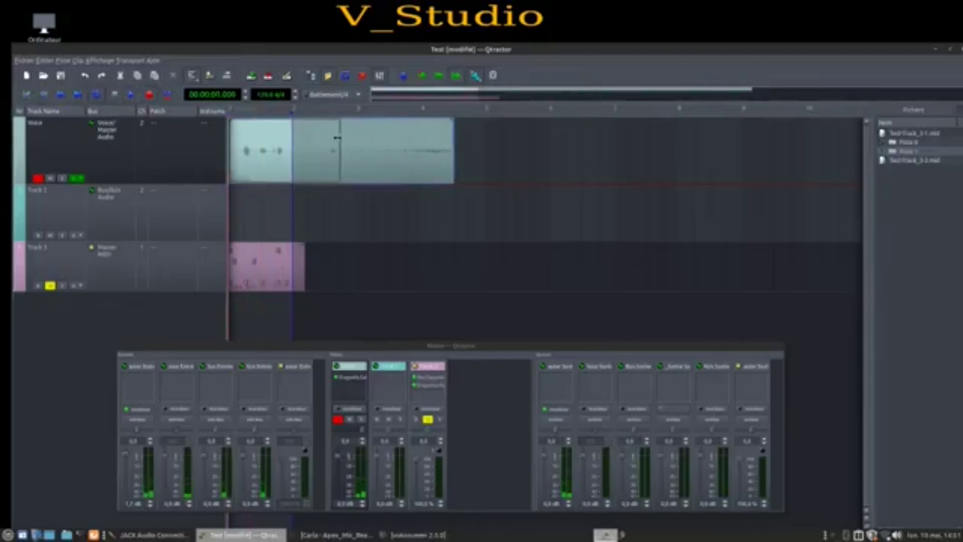
pyautogui.moveTo(302, 143); pyautogui.dragTo(295, 147)
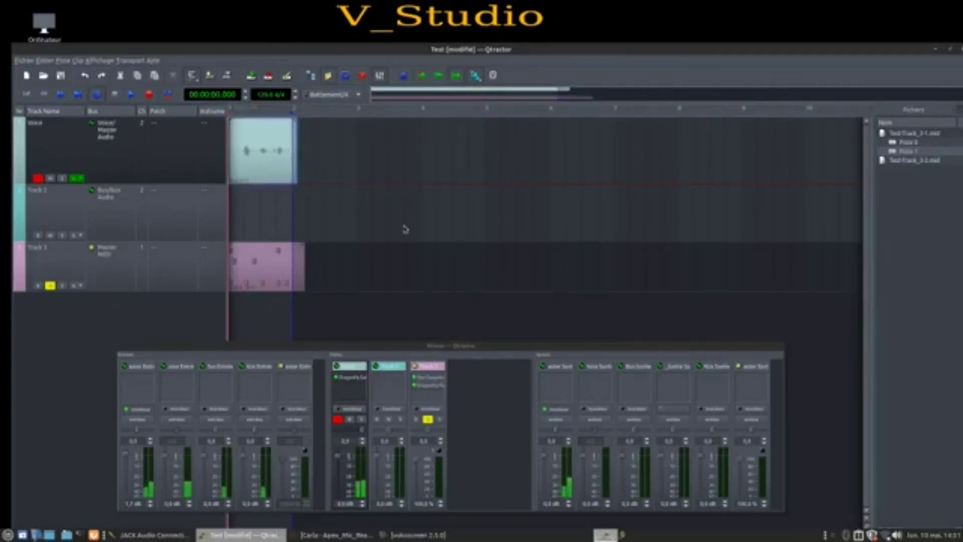
pyautogui.click(130, 96)
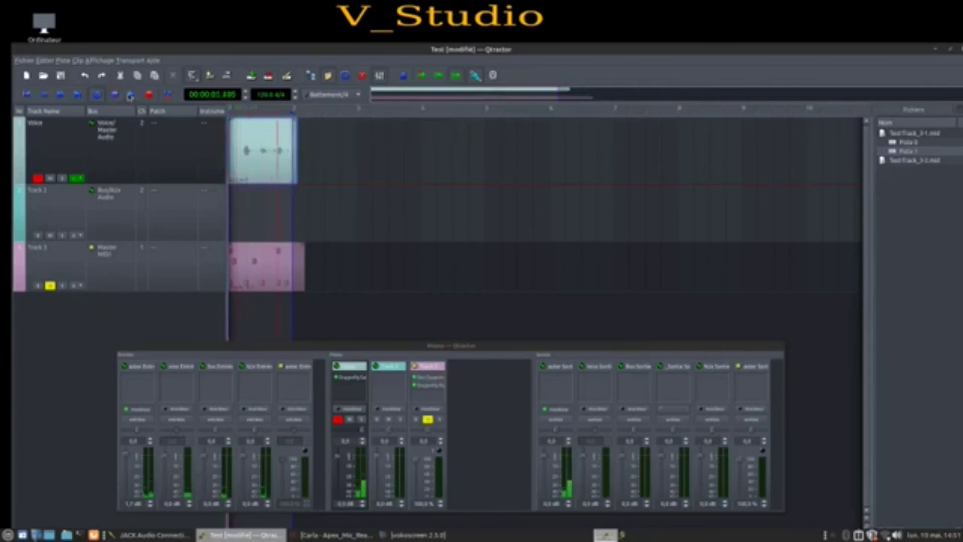
pyautogui.click(50, 286)
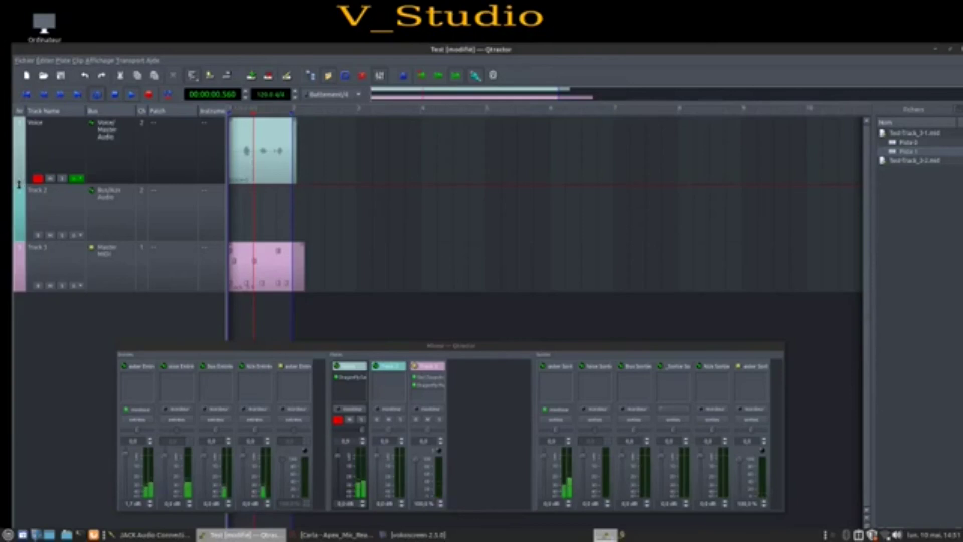
# - Reduce the Voice track's height and move the main and mixer windows up the screen
pyautogui.moveTo(18, 182); pyautogui.dragTo(18, 164)
pyautogui.moveTo(502, 41); pyautogui.dragTo(503, 26)
pyautogui.moveTo(417, 345); pyautogui.dragTo(452, 281)
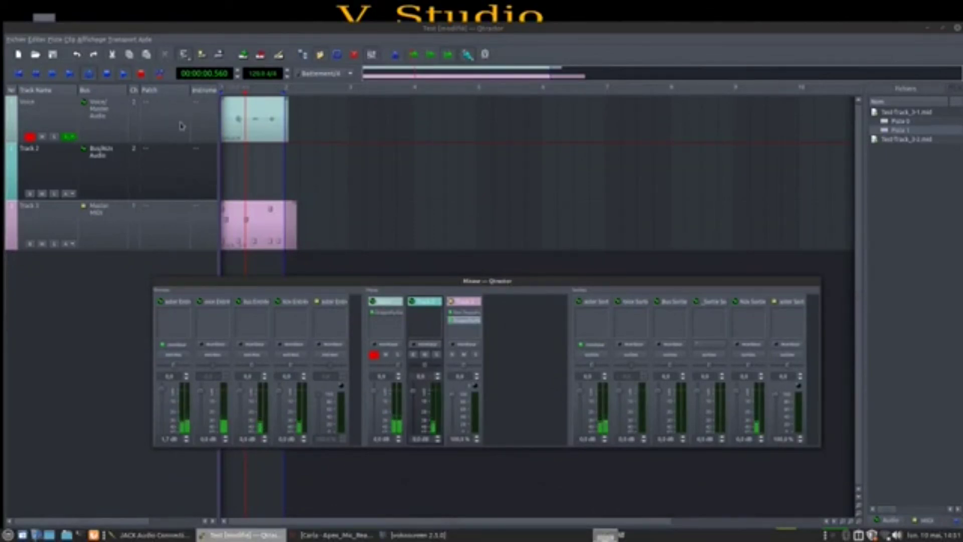
pyautogui.click(75, 137)
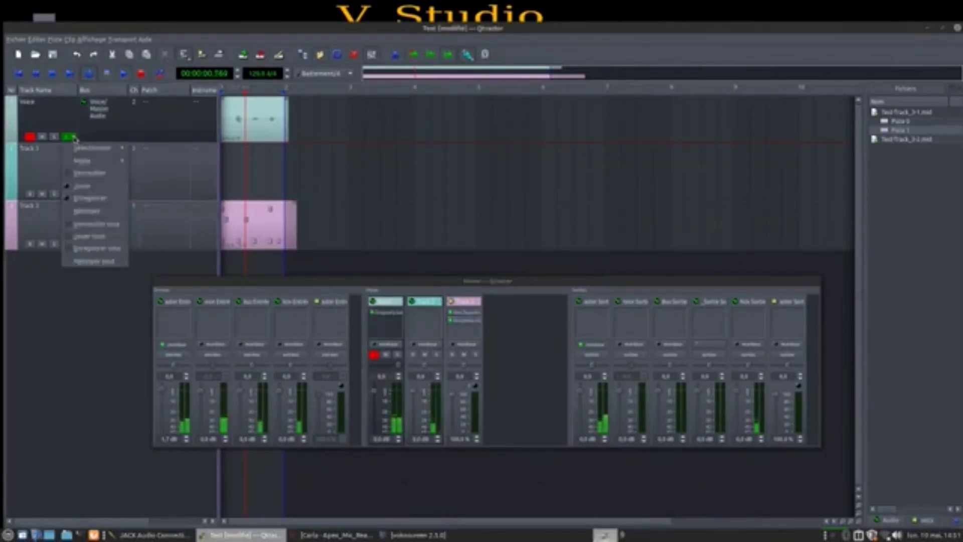
pyautogui.click(170, 167)
pyautogui.click(56, 168)
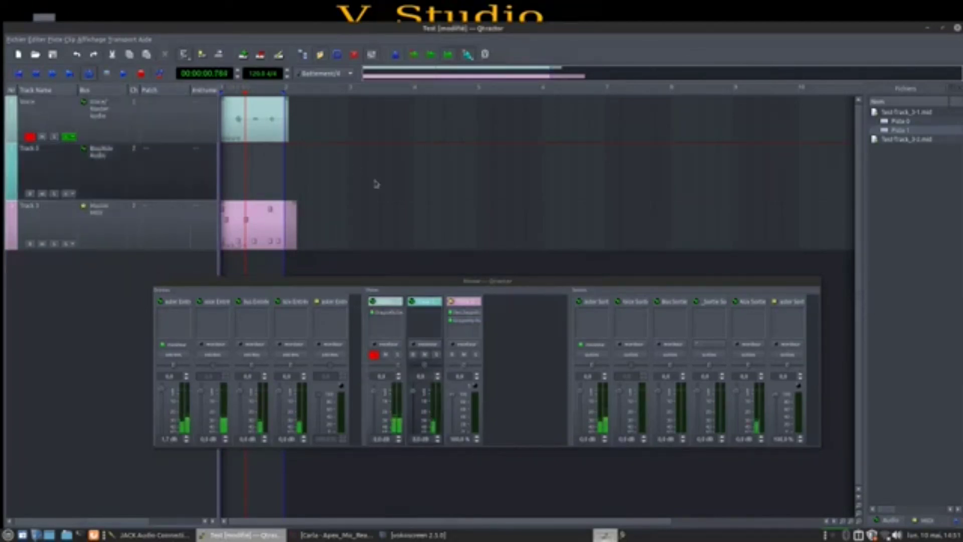
pyautogui.click(38, 116)
pyautogui.click(43, 179)
pyautogui.click(52, 123)
pyautogui.click(51, 175)
pyautogui.click(46, 115)
pyautogui.click(51, 164)
pyautogui.click(54, 122)
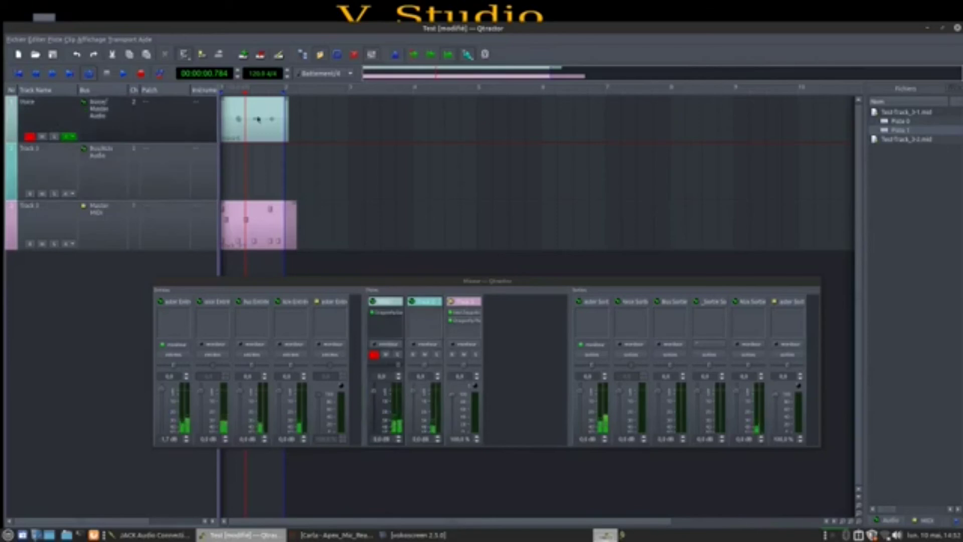
pyautogui.click(70, 137)
pyautogui.moveTo(79, 147)
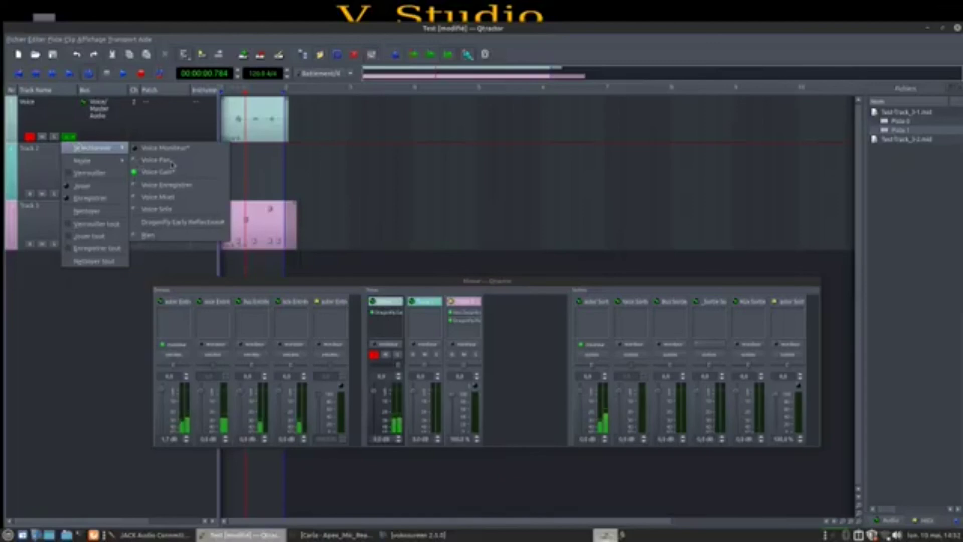
pyautogui.click(137, 148)
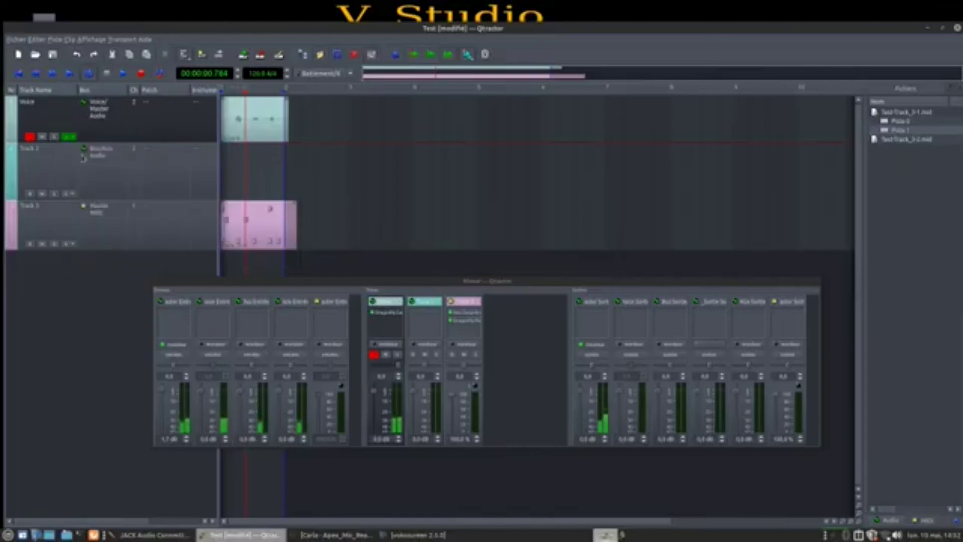
pyautogui.rightClick(57, 119)
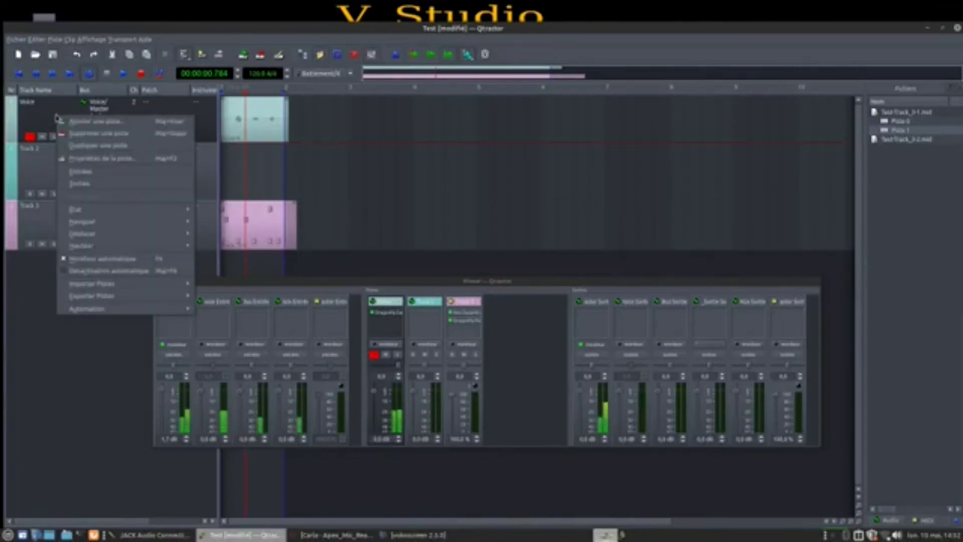
pyautogui.click(19, 114)
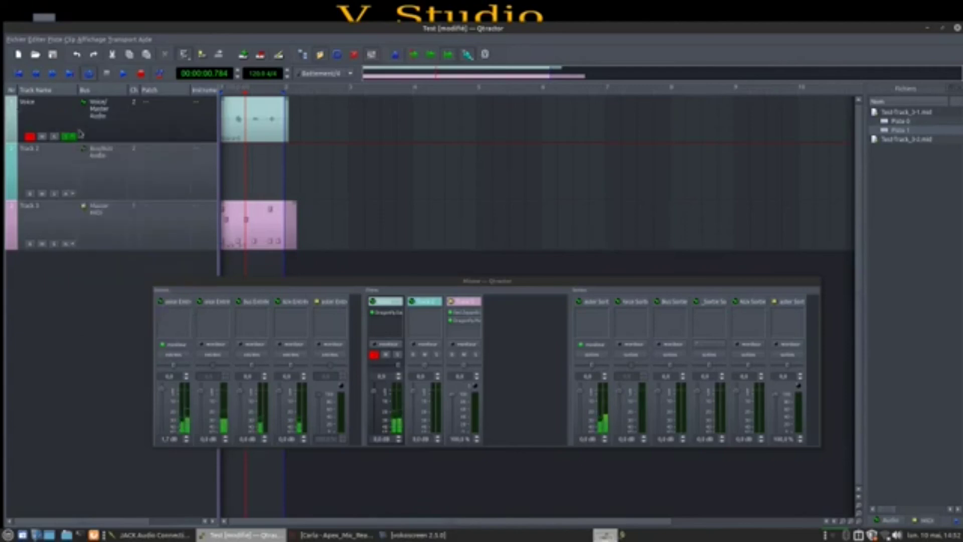
# - Display the Dragonfly Early Reflections Wet Level automation curve on the Voice track
pyautogui.click(71, 137)
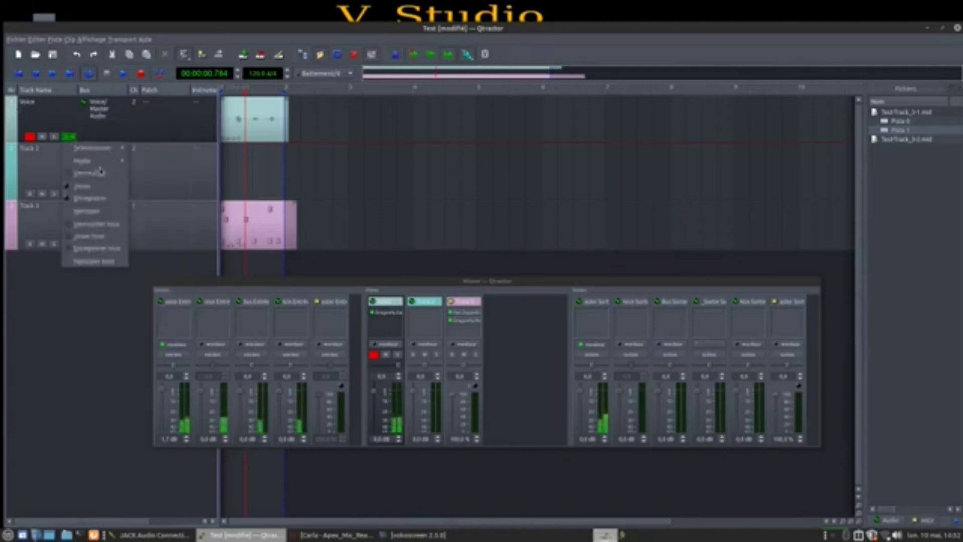
pyautogui.moveTo(100, 163)
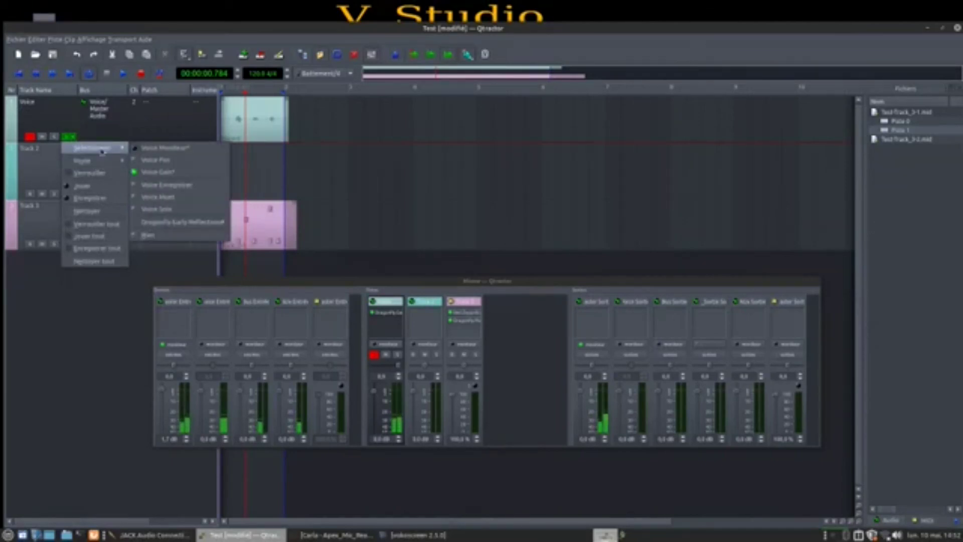
pyautogui.moveTo(189, 226)
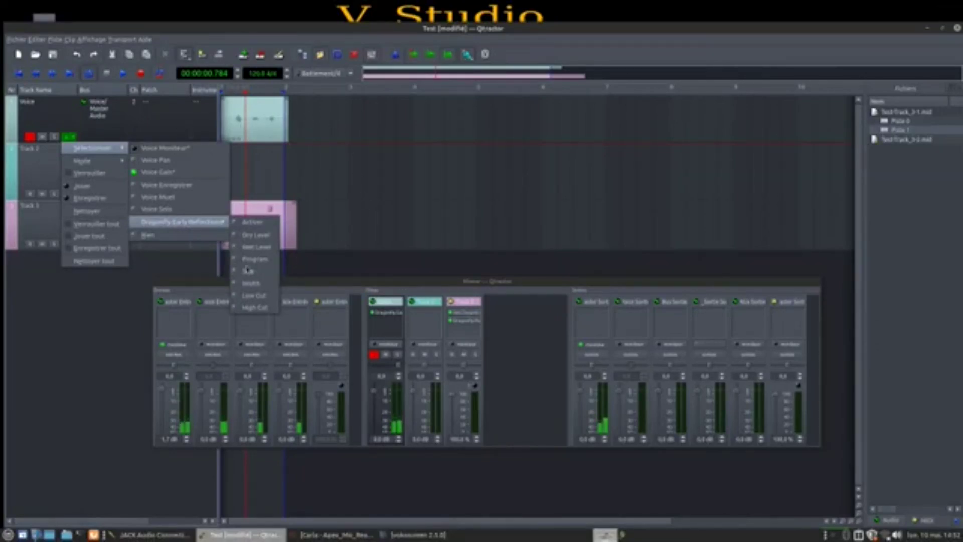
pyautogui.click(235, 247)
# - Switch to automation selection mode and shape the Wet Level curve over the Voice clip with four points: rise, peak, dip, rise
pyautogui.click(238, 133)
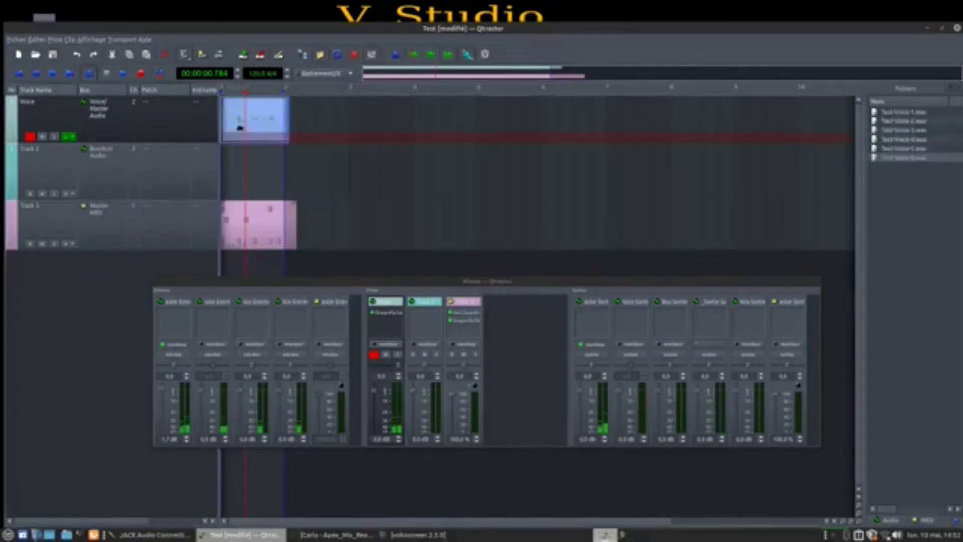
pyautogui.rightClick(250, 118)
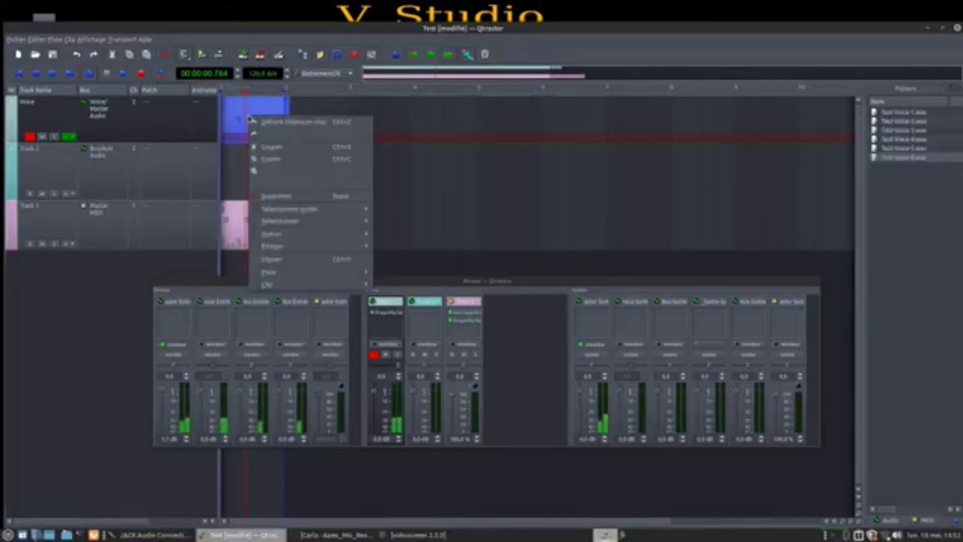
pyautogui.moveTo(287, 215)
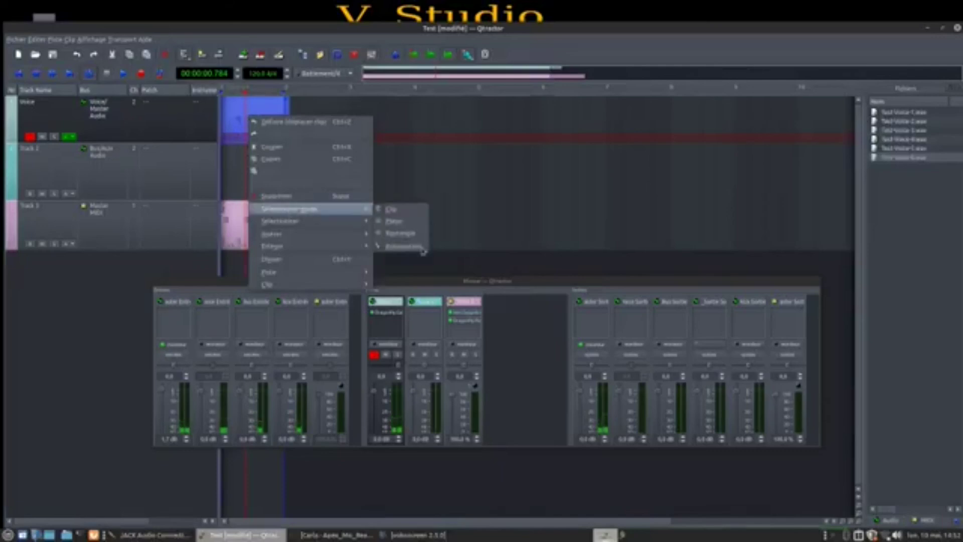
pyautogui.click(422, 250)
pyautogui.click(257, 120)
pyautogui.click(270, 134)
pyautogui.click(276, 122)
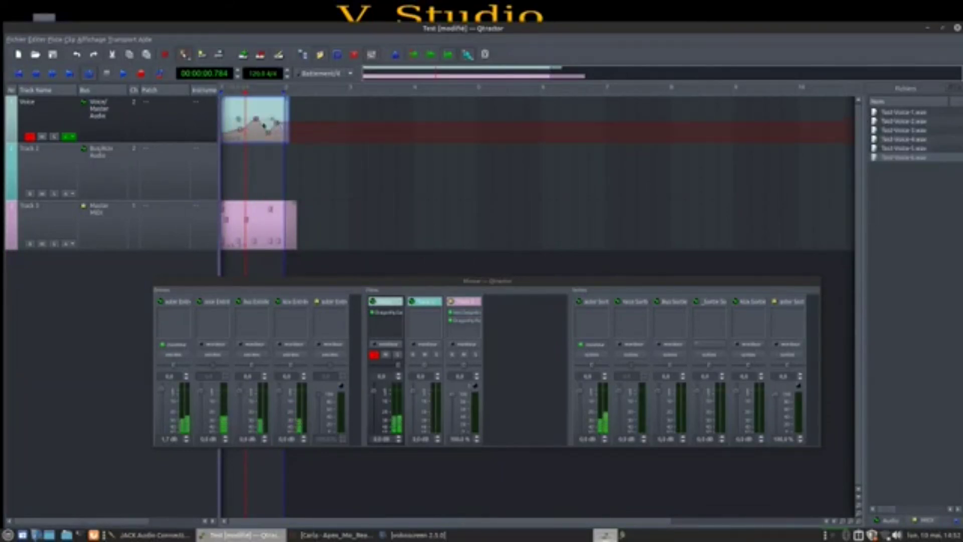
# - Review the available selection modes and the Voice track's list of automatable parameters, including those of Dragonfly Early Reflections
pyautogui.rightClick(242, 111)
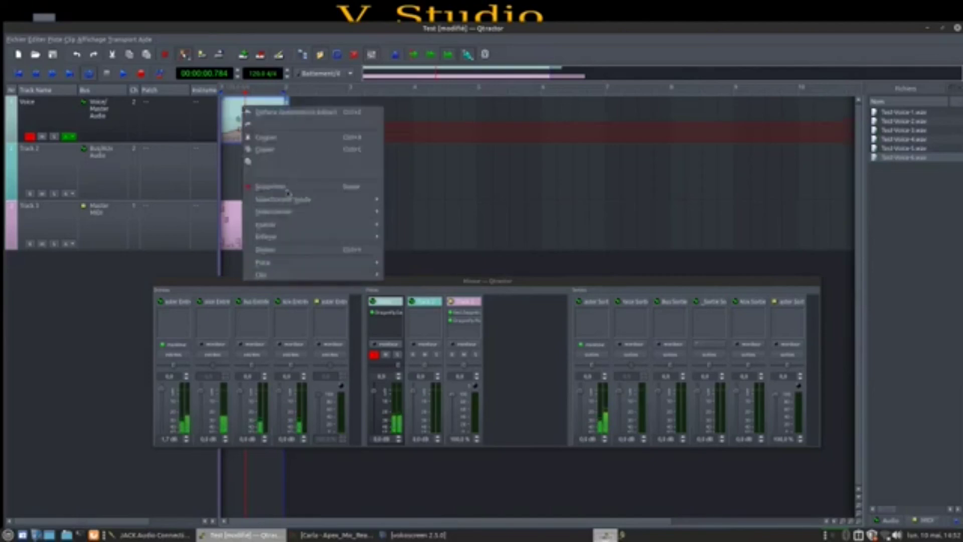
pyautogui.click(142, 125)
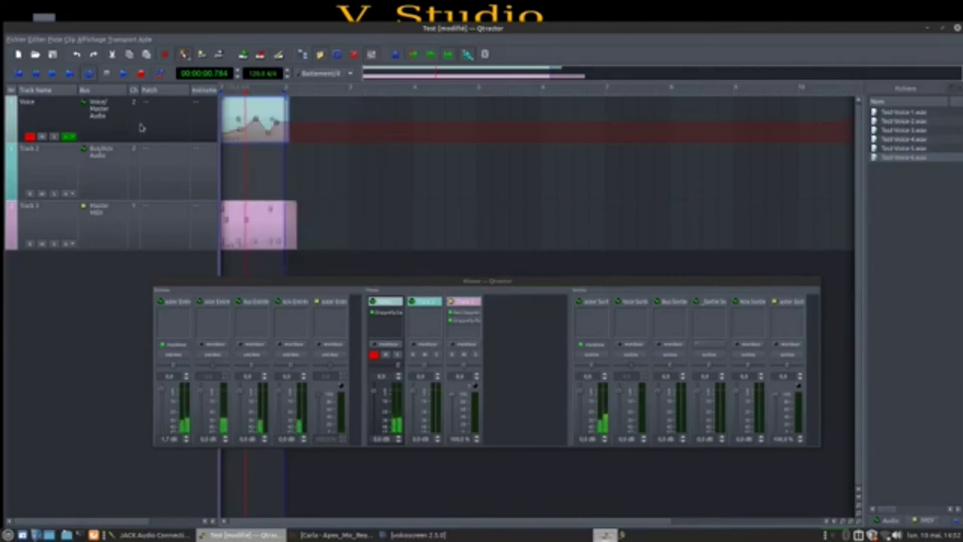
pyautogui.rightClick(240, 109)
pyautogui.moveTo(296, 208)
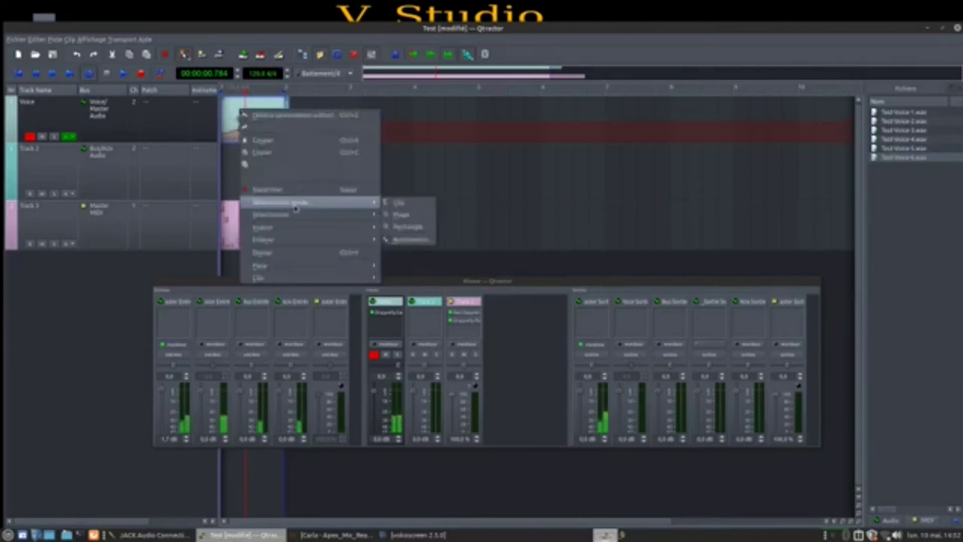
pyautogui.click(166, 146)
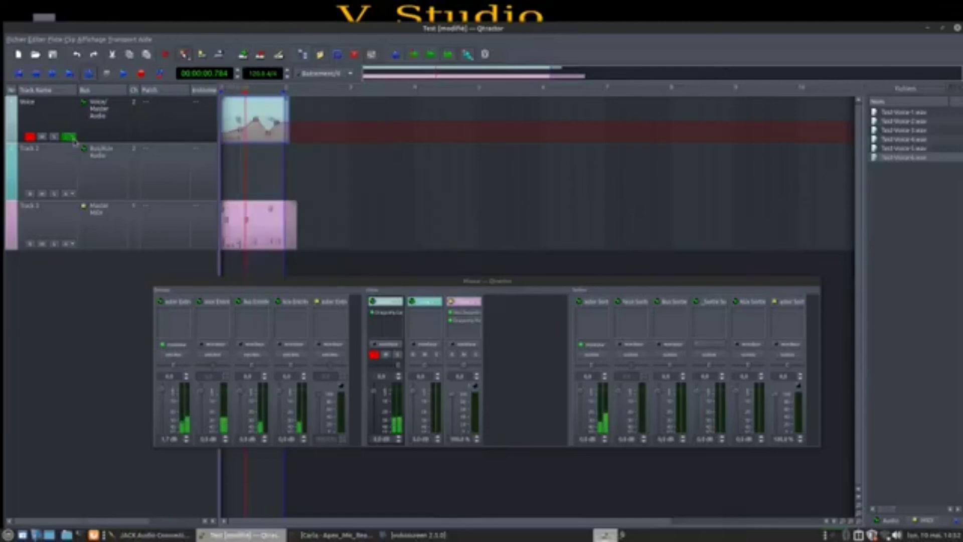
pyautogui.rightClick(74, 140)
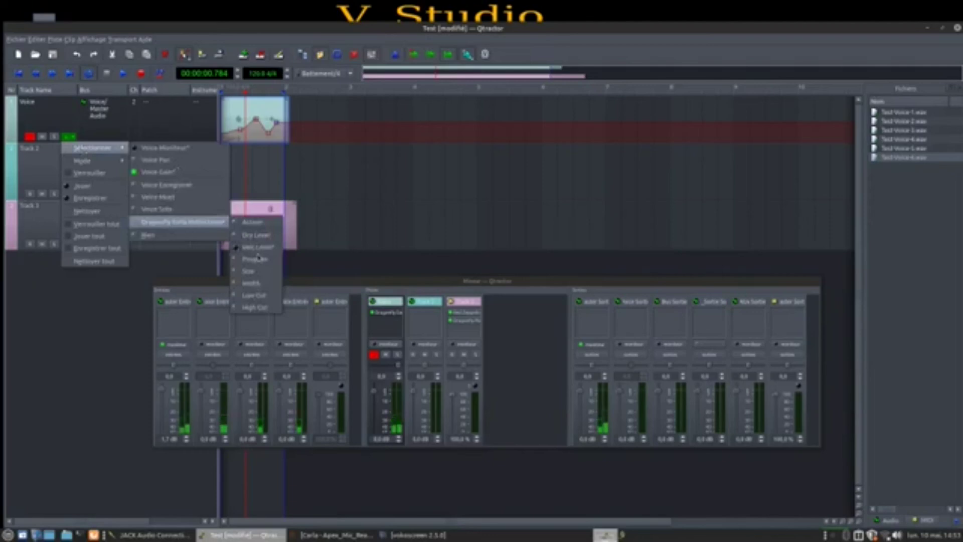
pyautogui.click(75, 193)
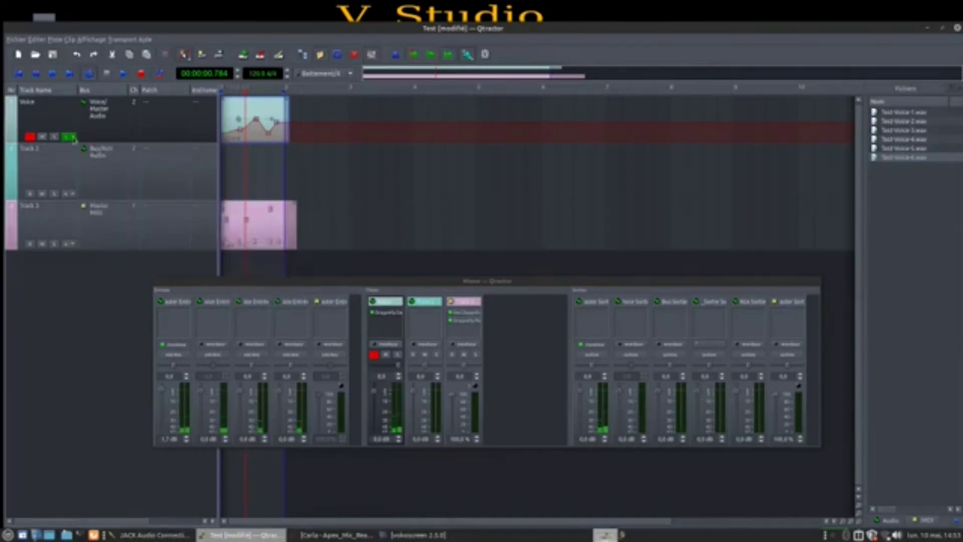
pyautogui.click(73, 137)
pyautogui.click(123, 127)
# - Return the playhead to the start and open the Voice track's Dragonfly Early Reflections window beside the enlarged automated clip
pyautogui.press('Home')
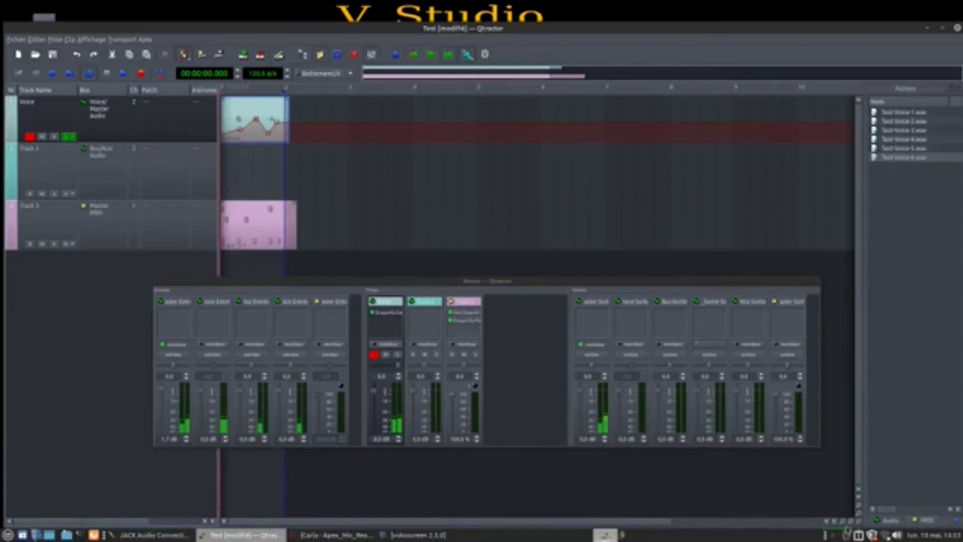
pyautogui.click(846, 522)
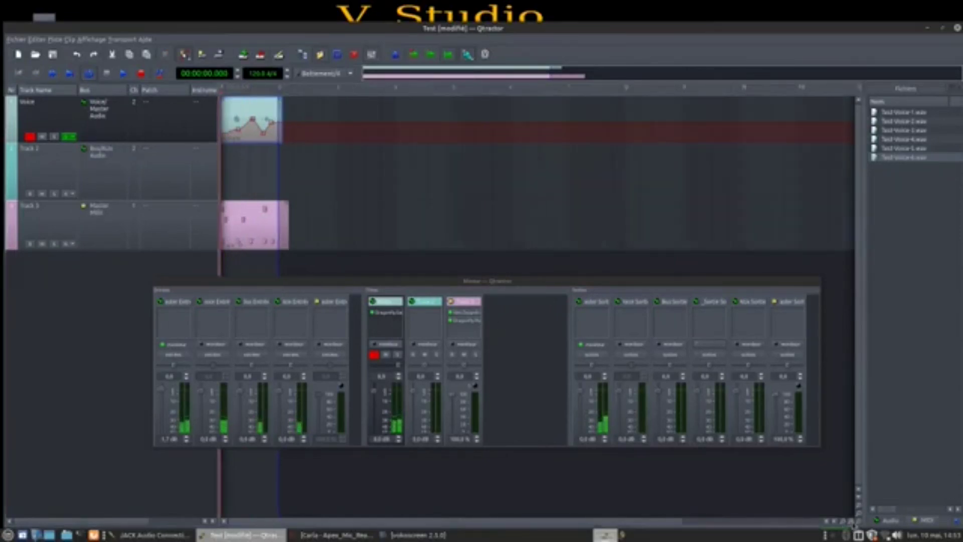
pyautogui.click(852, 522)
pyautogui.click(852, 522)
pyautogui.click(852, 522)
pyautogui.click(852, 522)
pyautogui.click(852, 522)
pyautogui.click(852, 522)
pyautogui.click(852, 522)
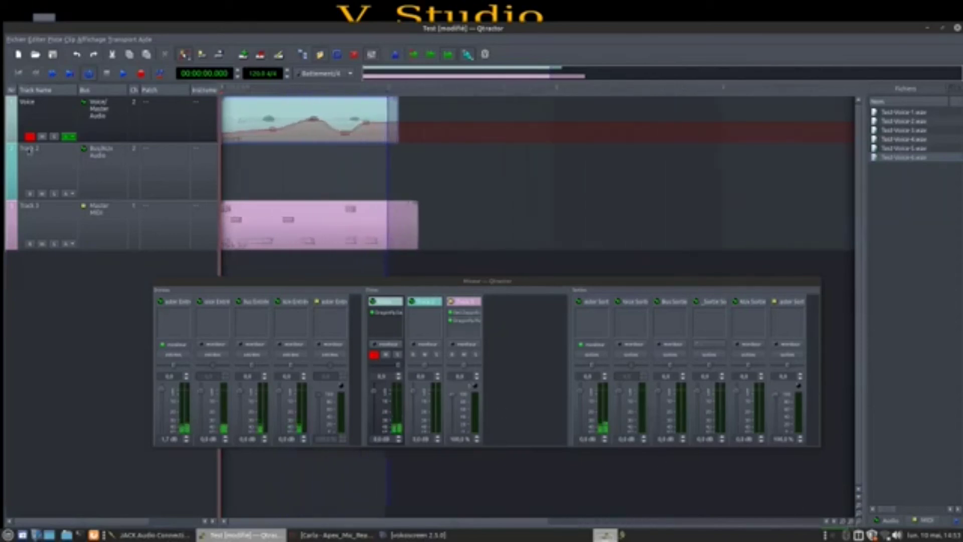
pyautogui.click(859, 489)
pyautogui.click(858, 489)
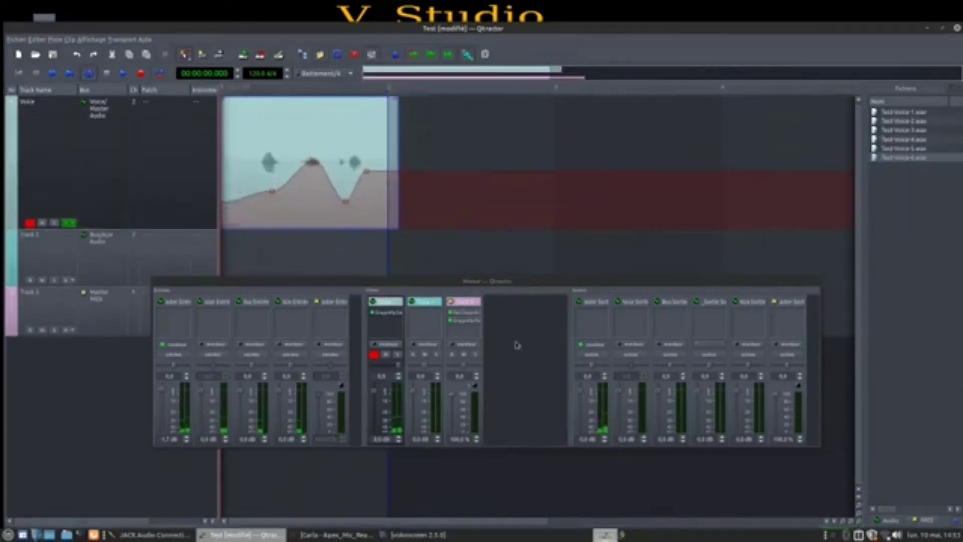
pyautogui.doubleClick(381, 314)
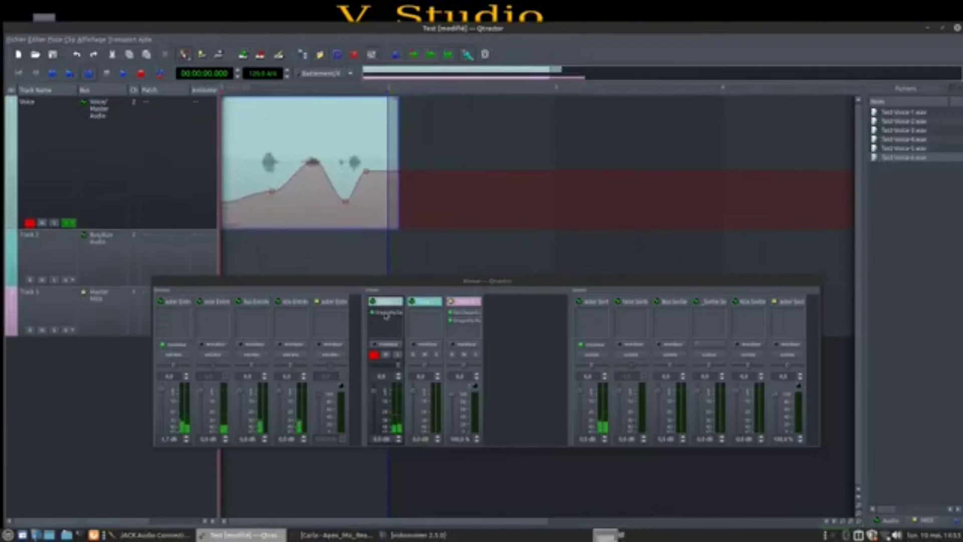
pyautogui.moveTo(795, 244); pyautogui.dragTo(615, 115)
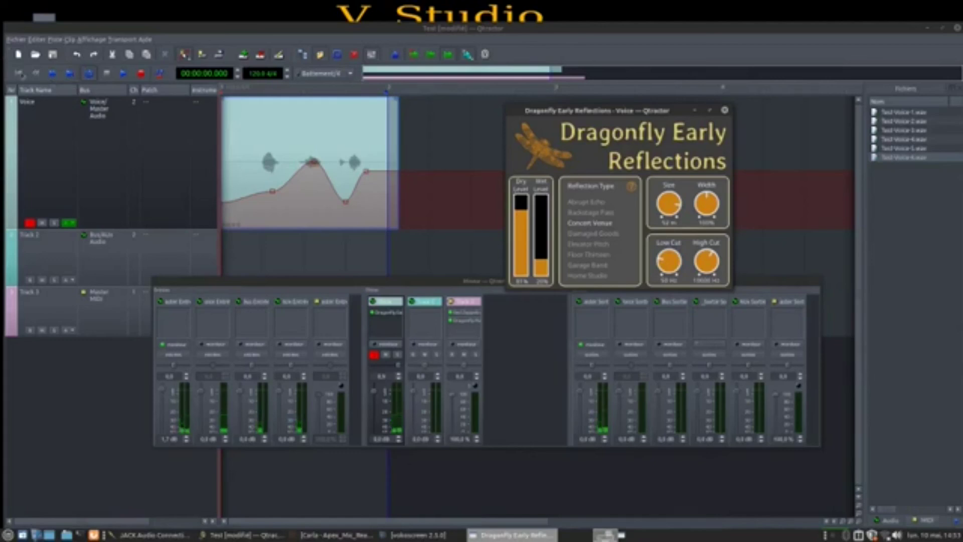
# - Keep the Dragonfly Early Reflections window above the others and play the automated Voice clip from the start
pyautogui.click(70, 75)
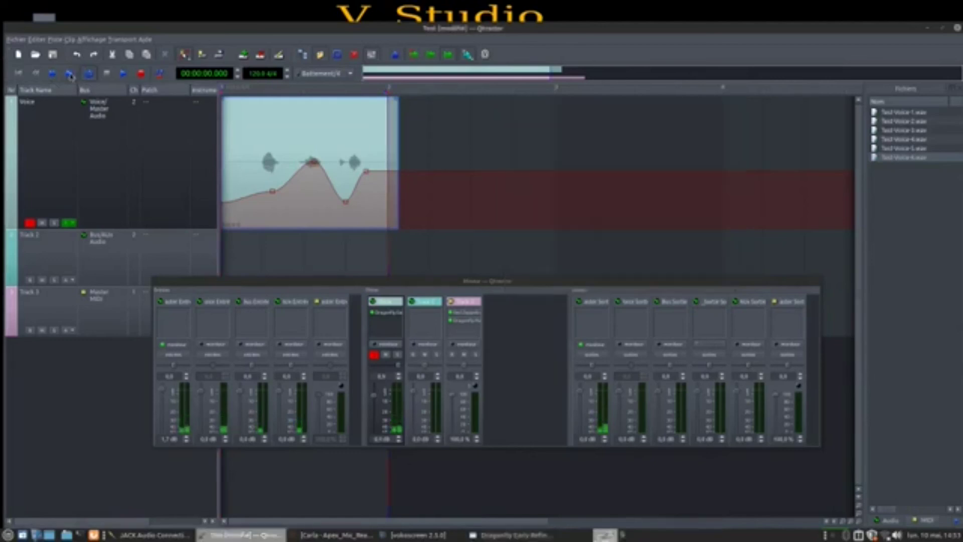
pyautogui.click(515, 535)
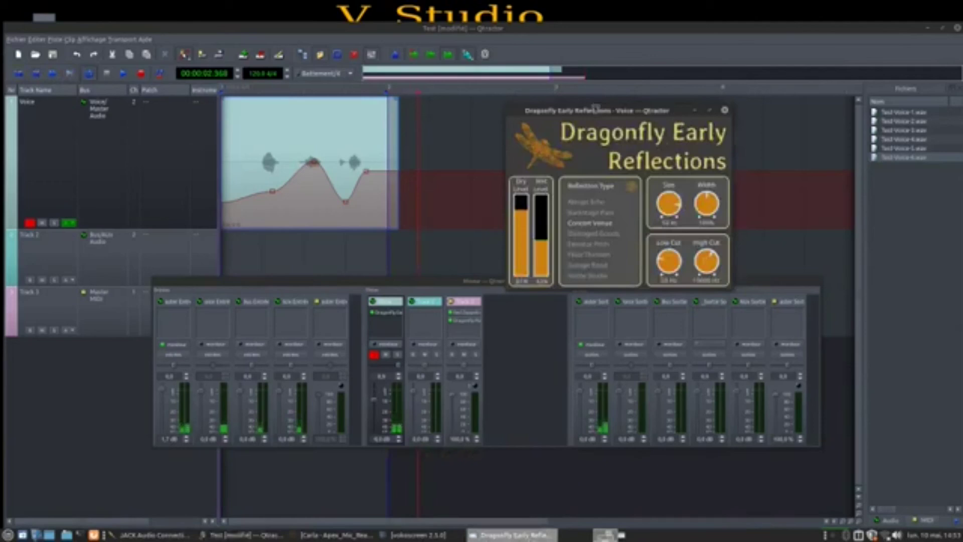
pyautogui.rightClick(596, 108)
pyautogui.click(621, 182)
pyautogui.click(20, 75)
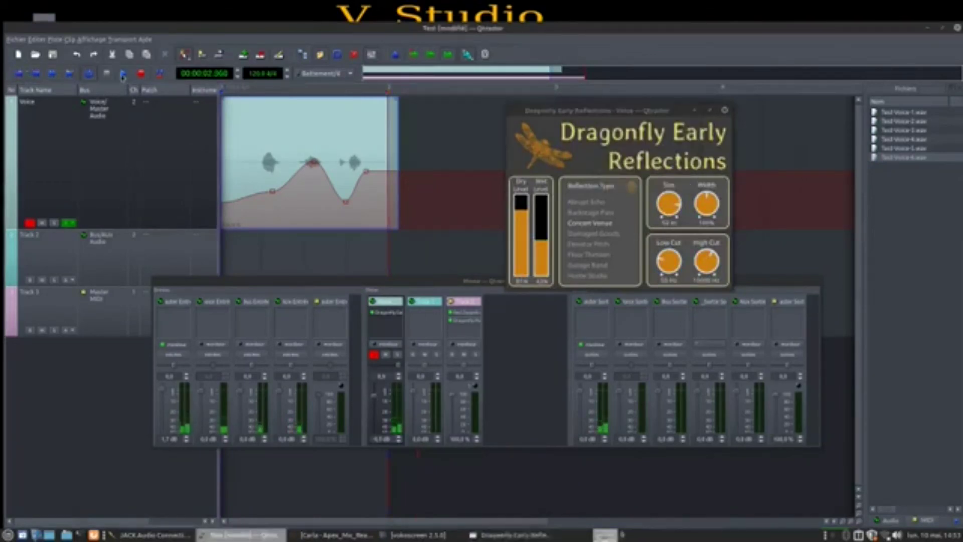
pyautogui.click(18, 75)
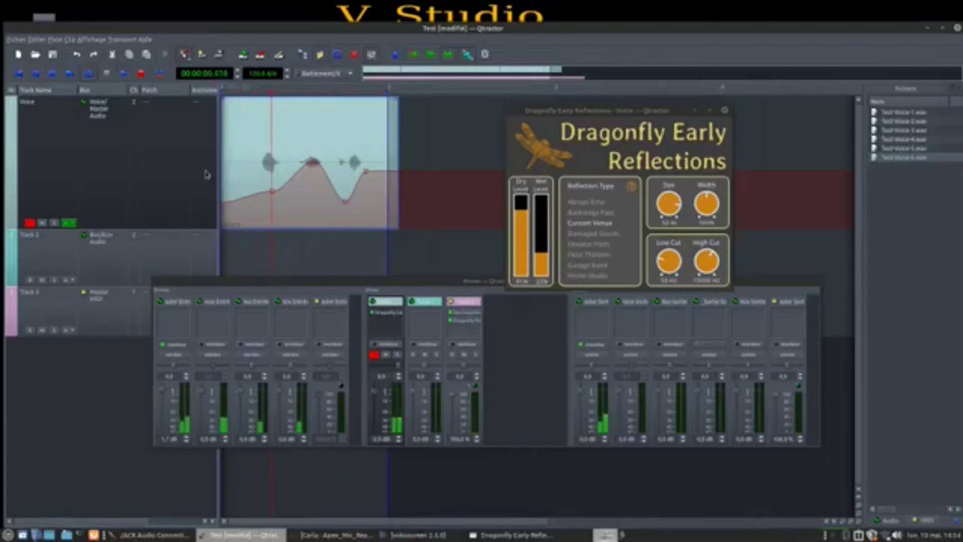
# - Lower Dragonfly Early Reflections' Wet Level to almost zero and its Dry Level to about 76%, and move its window over the mixer
pyautogui.moveTo(544, 267); pyautogui.dragTo(544, 276)
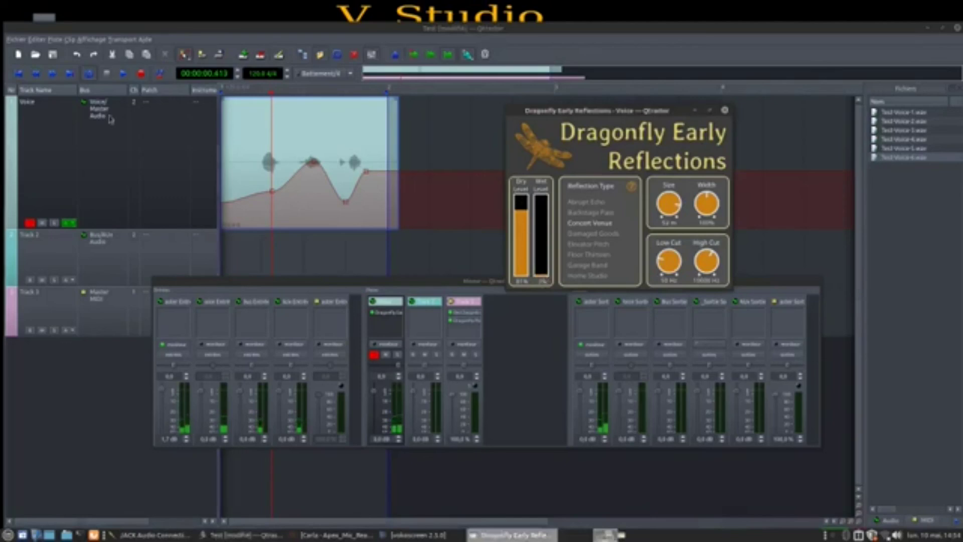
pyautogui.moveTo(522, 216); pyautogui.dragTo(523, 219)
pyautogui.moveTo(618, 113); pyautogui.dragTo(539, 206)
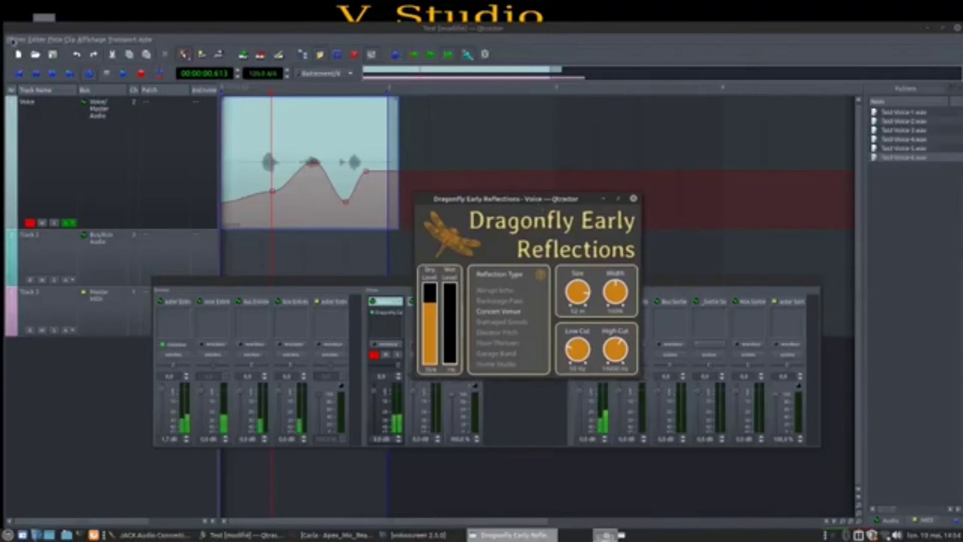
pyautogui.click(14, 39)
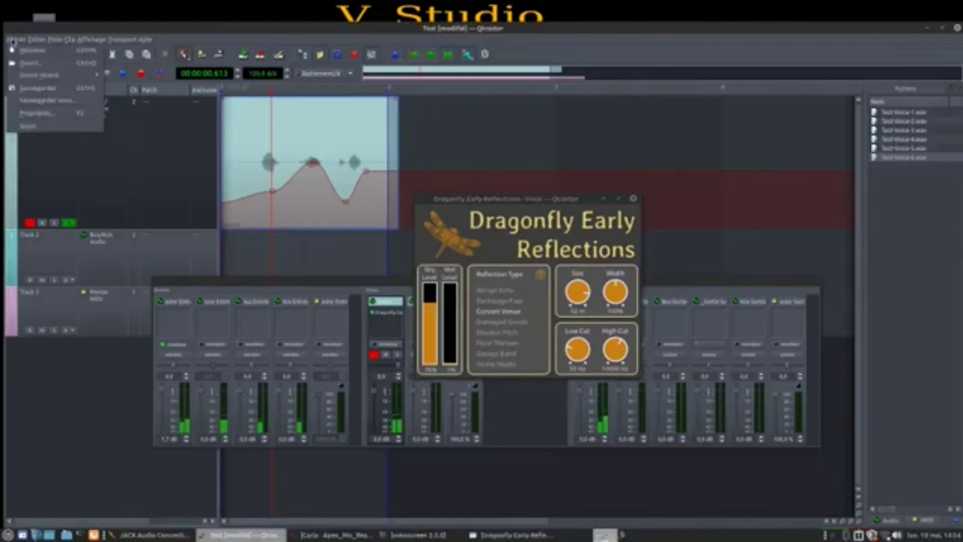
pyautogui.click(605, 47)
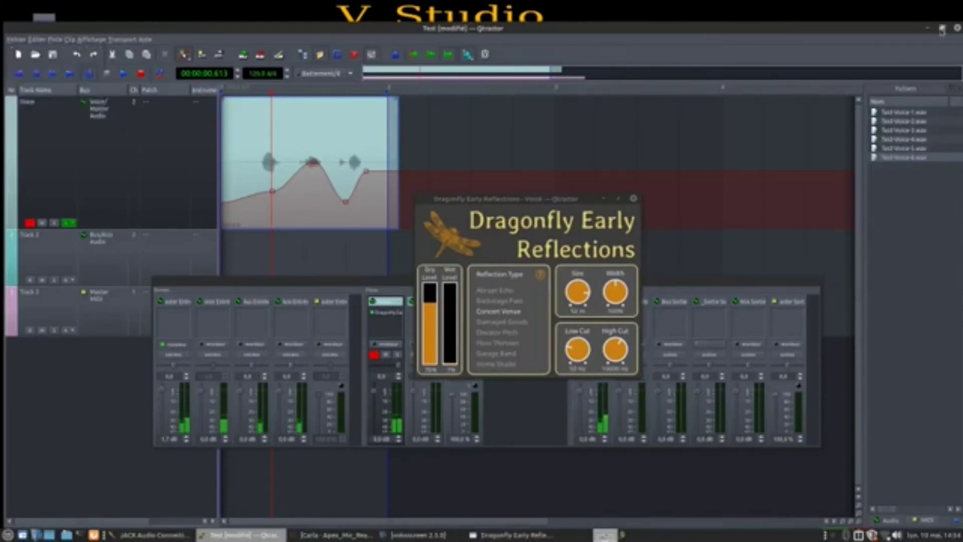
pyautogui.click(943, 28)
pyautogui.click(940, 6)
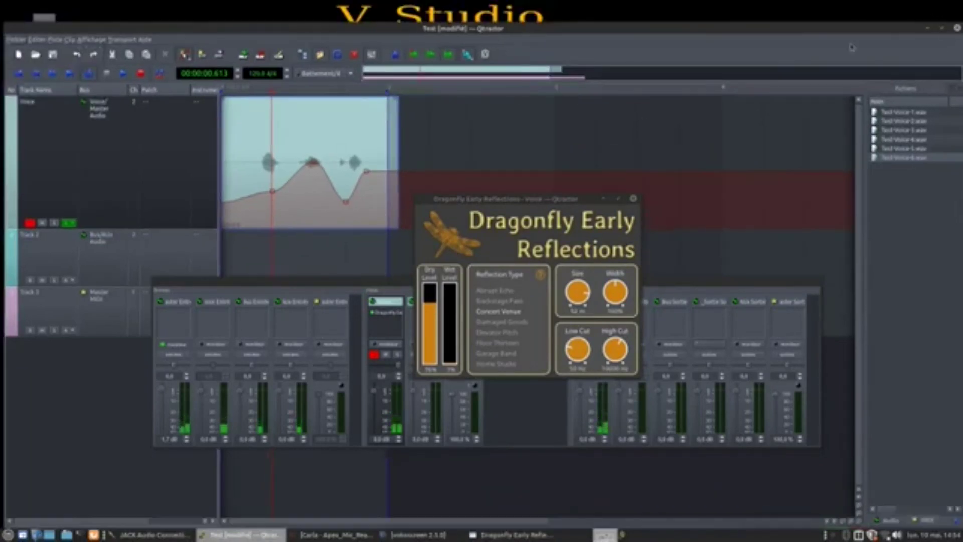
# - Reduce the Voice track's height and move the Dragonfly Early Reflections window over the mixer's input strips
pyautogui.moveTo(8, 229); pyautogui.dragTo(9, 146)
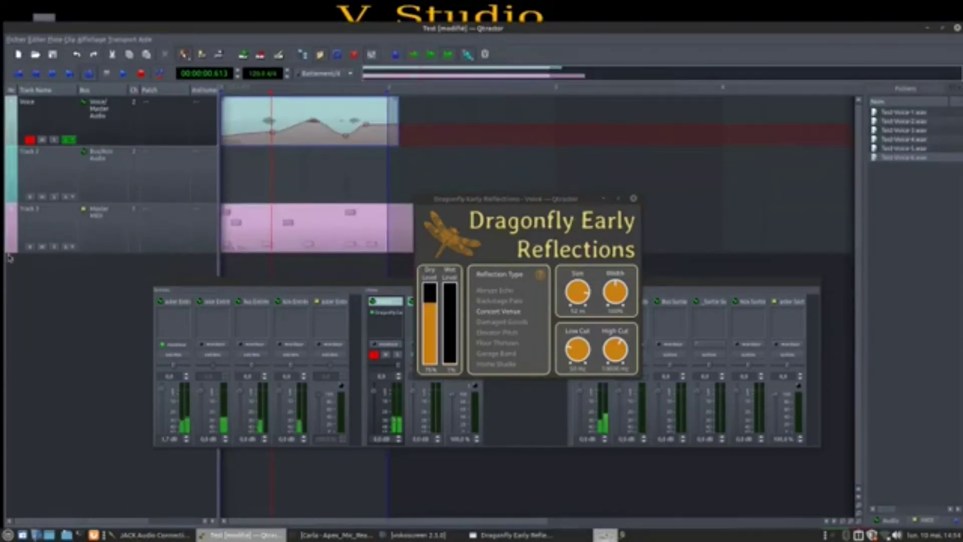
pyautogui.moveTo(553, 199); pyautogui.dragTo(206, 242)
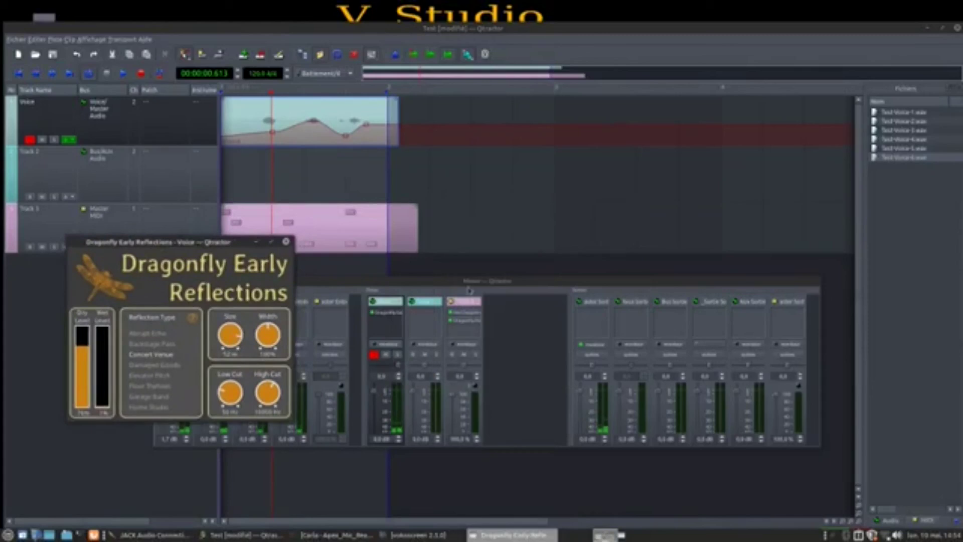
# - Open Track 3's Red Zeppelin Drumkit interface for a look, reposition it, and close it
pyautogui.doubleClick(467, 315)
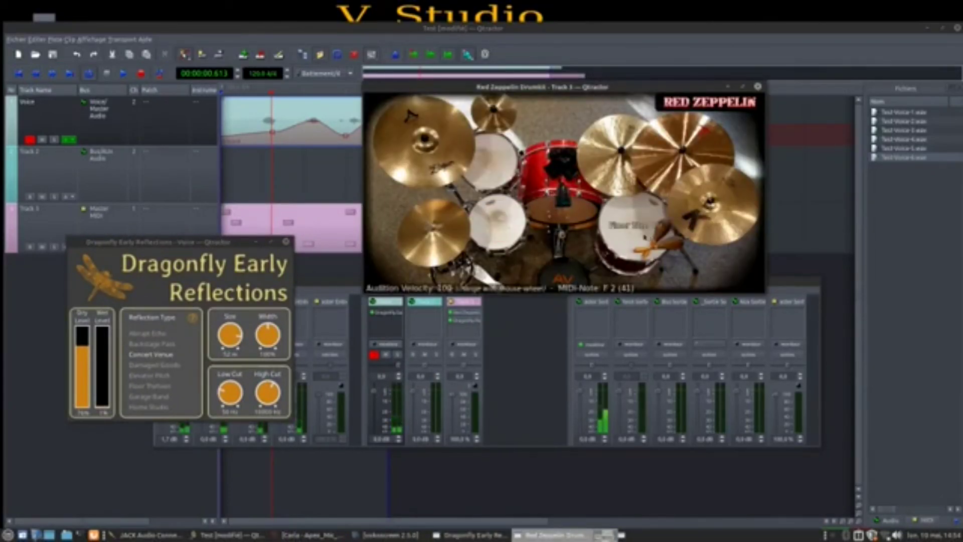
pyautogui.moveTo(645, 89); pyautogui.dragTo(701, 173)
pyautogui.click(814, 172)
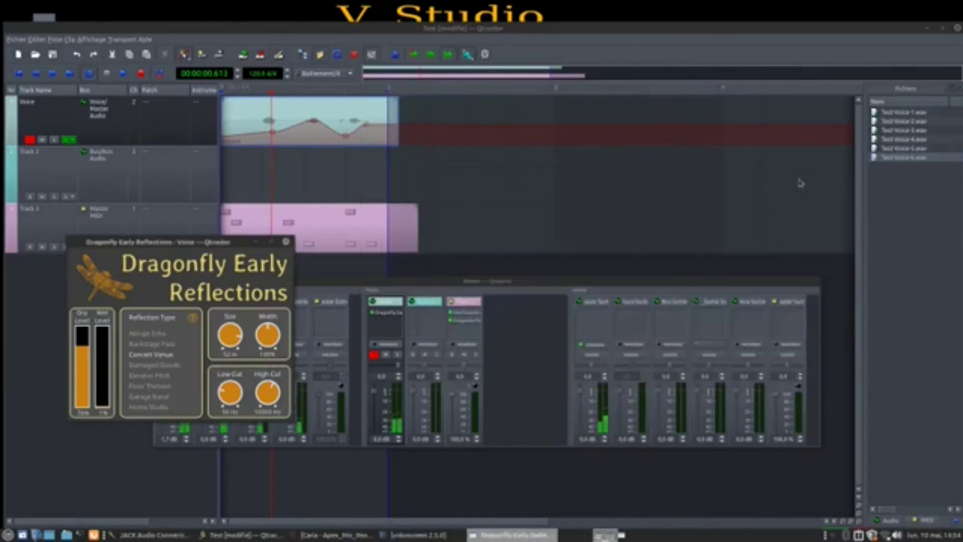